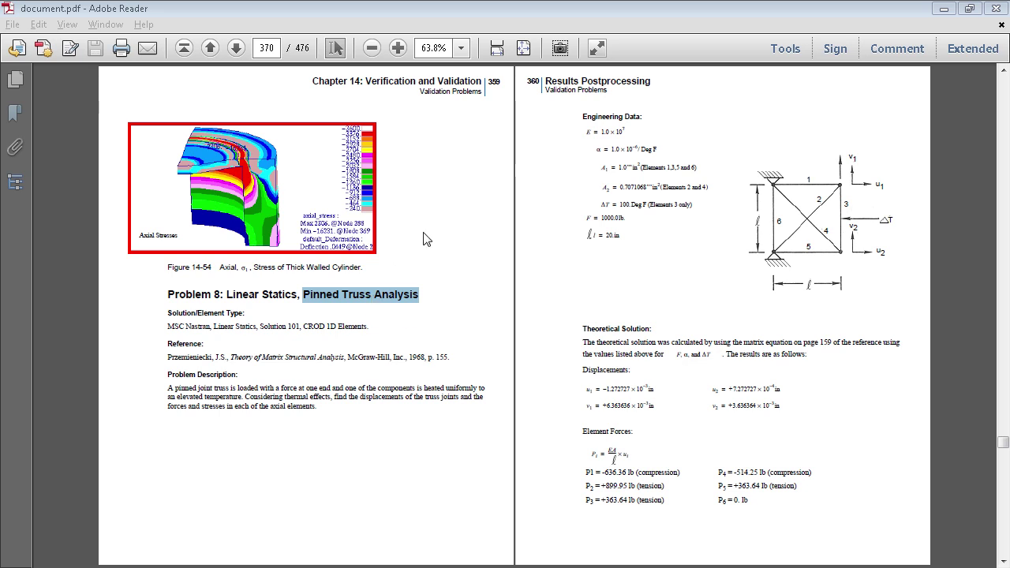
{"action": "left_click_drag", "start_coordinate": [489, 84], "coordinate": [501, 86]}
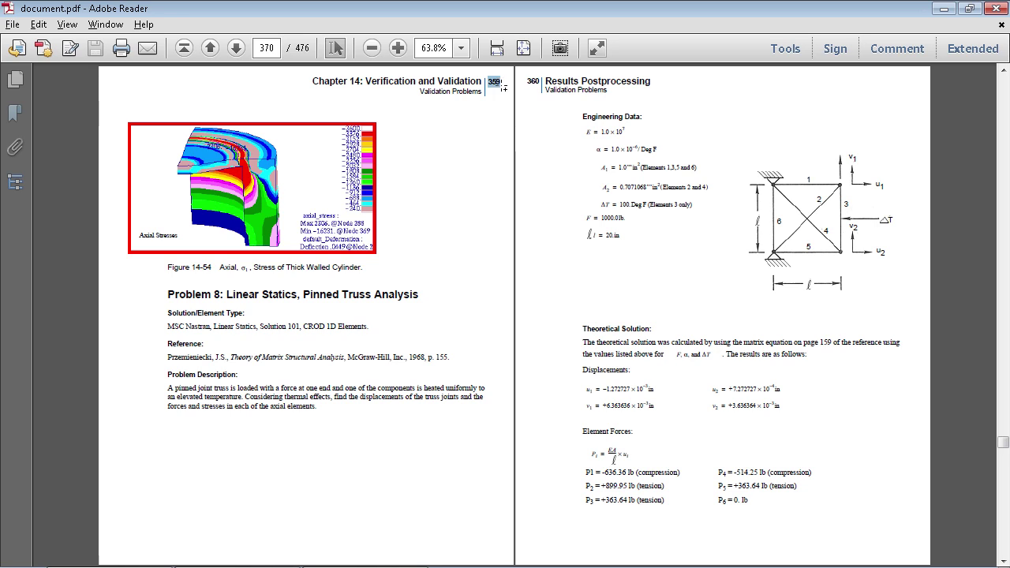
{"action": "left_click", "coordinate": [458, 188]}
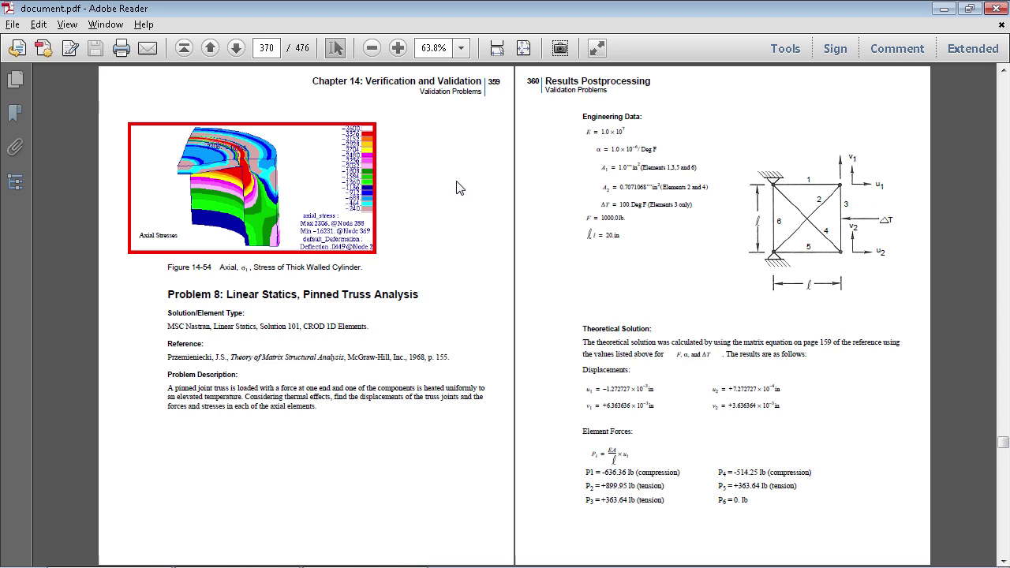
- Switch to Patran and create a database named prob08 in the prob08 folder, accepting the MSC.Nastran Structural model preferences
{"action": "key", "text": "alt+Tab"}
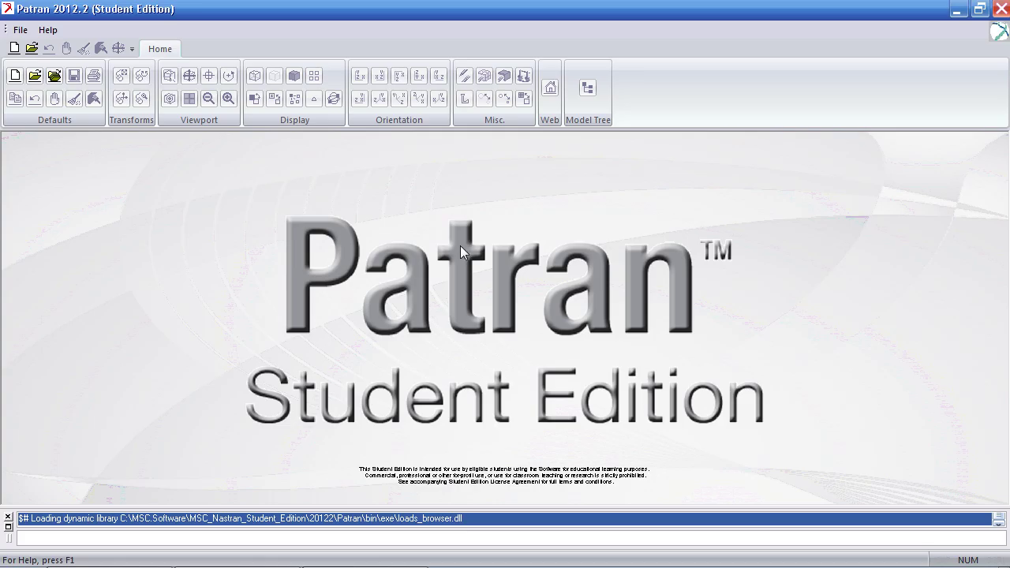
{"action": "key", "text": "ctrl+n"}
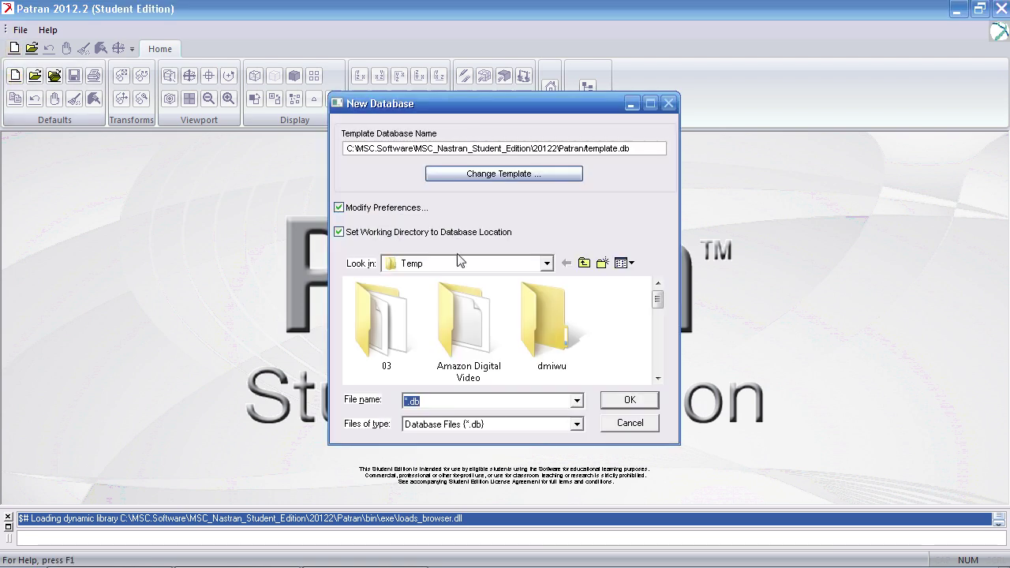
{"action": "left_click", "coordinate": [463, 263]}
{"action": "left_click", "coordinate": [426, 446]}
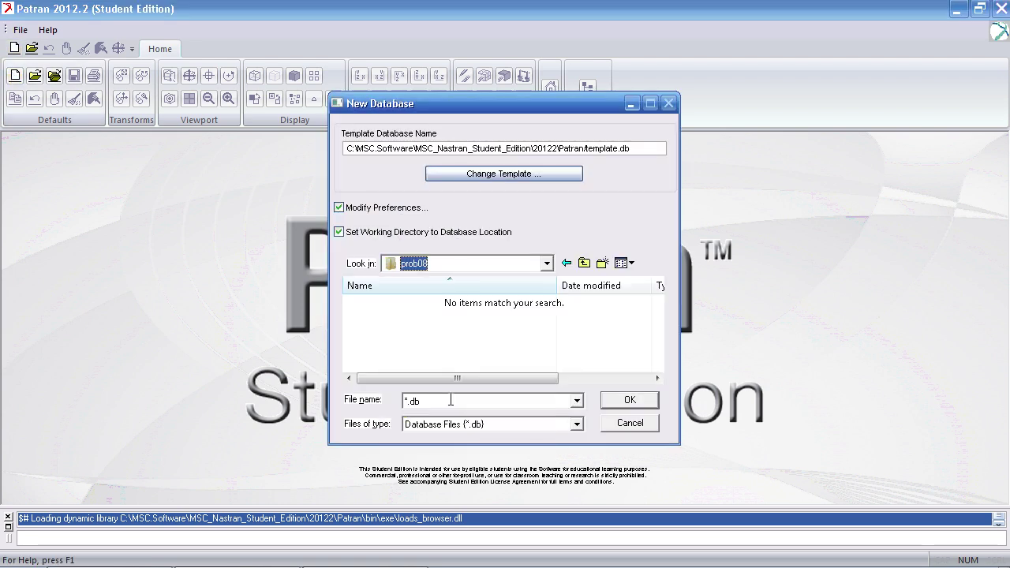
{"action": "left_click", "coordinate": [430, 401]}
{"action": "type", "text": "prob08"}
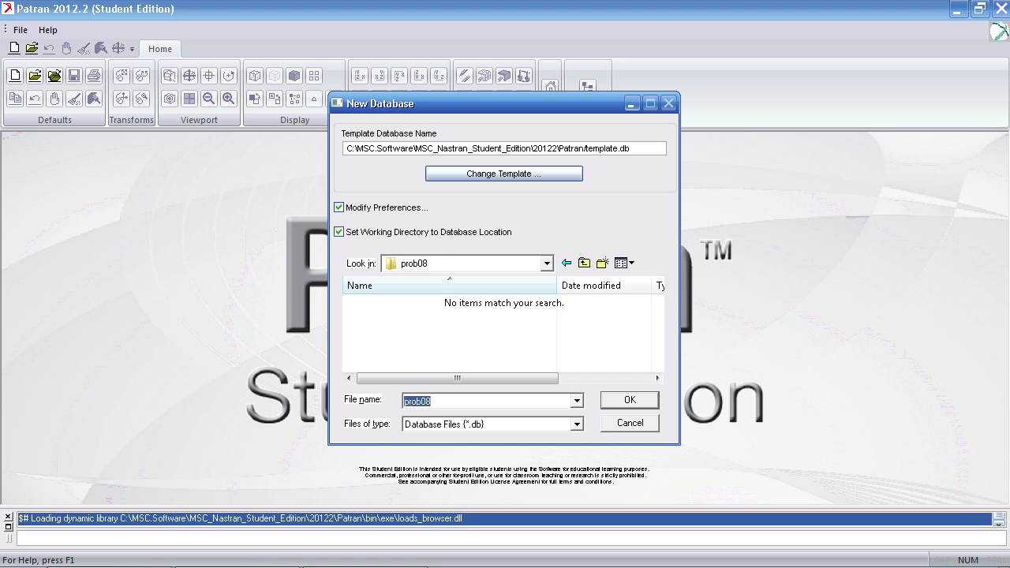
{"action": "key", "text": "Return"}
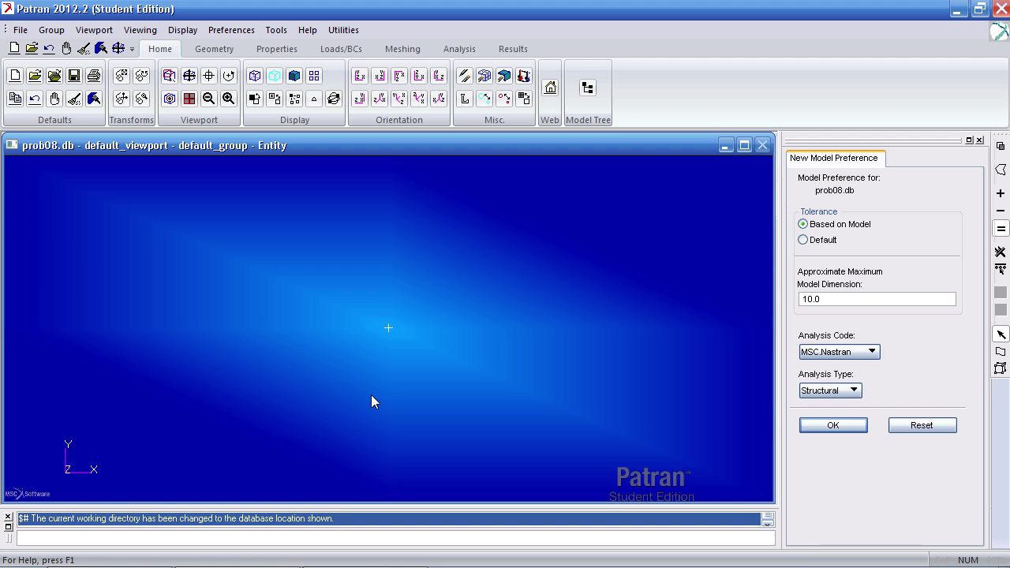
{"action": "left_click", "coordinate": [834, 426]}
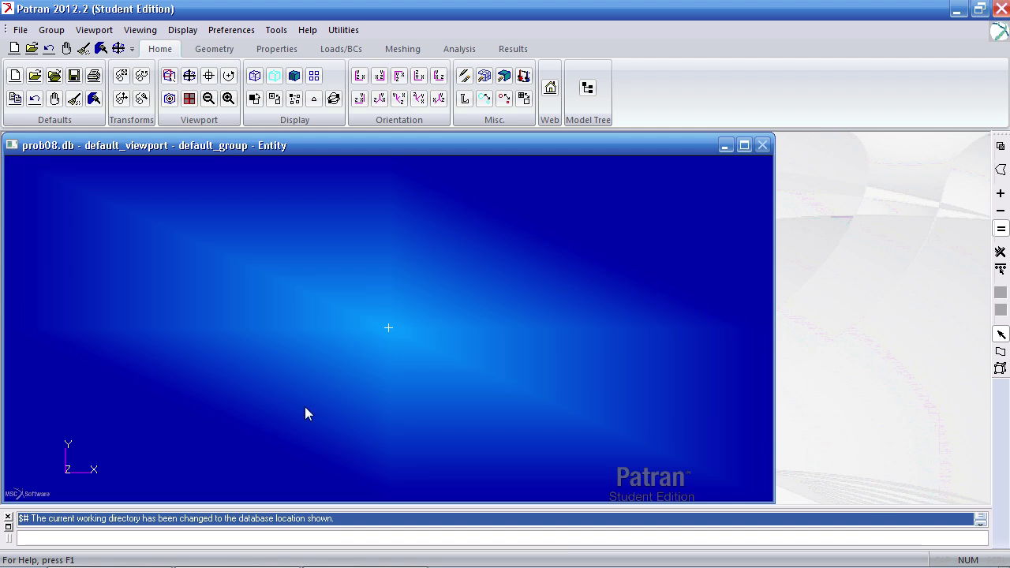
- Create four nodes at [0 0 0], [20 0 0], [20 20 0] and [0 20 0], and enlarge the node display
{"action": "left_click", "coordinate": [401, 50]}
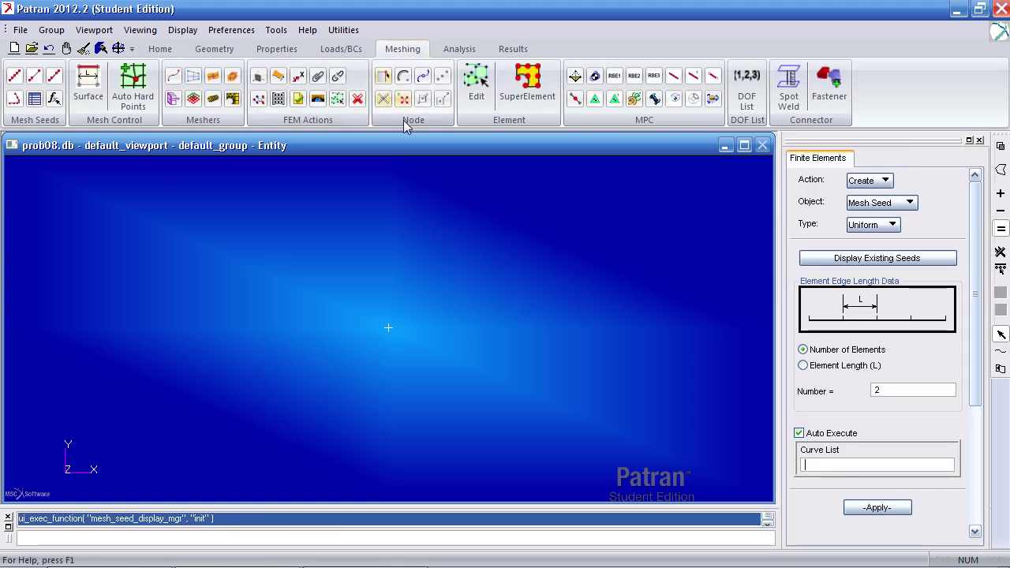
{"action": "left_click", "coordinate": [383, 78]}
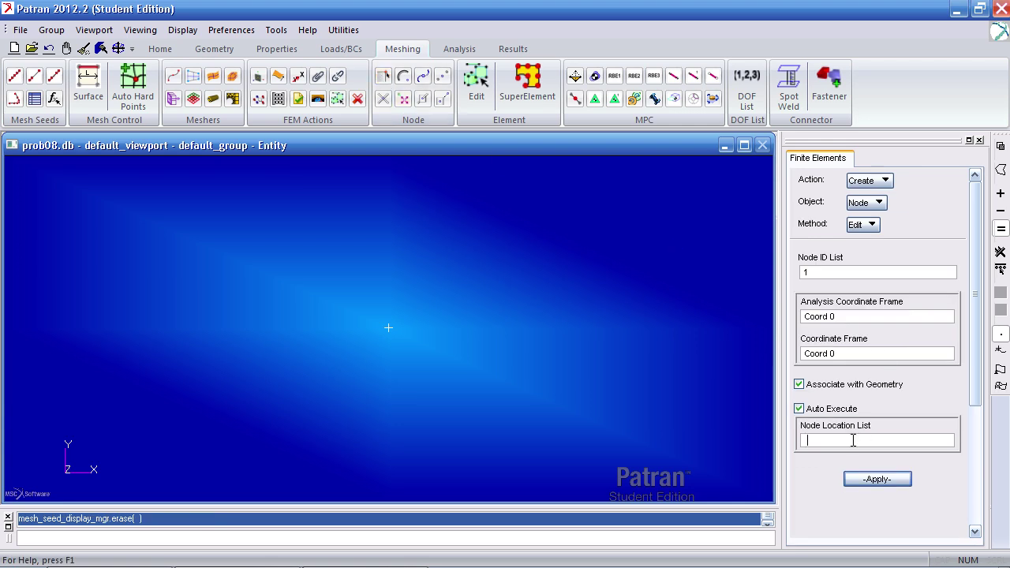
{"action": "type", "text": "["}
{"action": "type", "text": "20 0 0][20 20 0][0 20 0"}
{"action": "key", "text": "Return"}
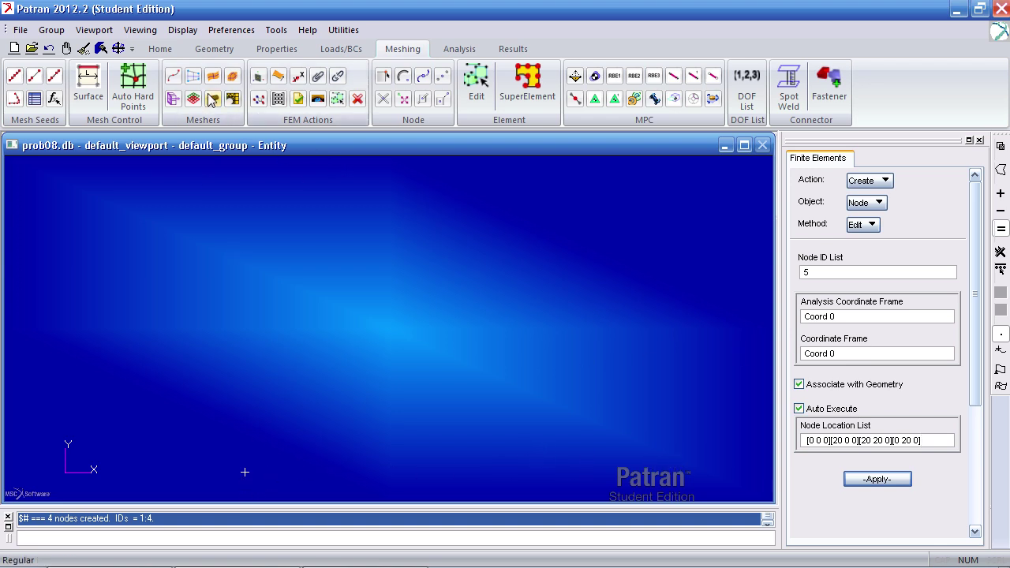
{"action": "left_click", "coordinate": [159, 49]}
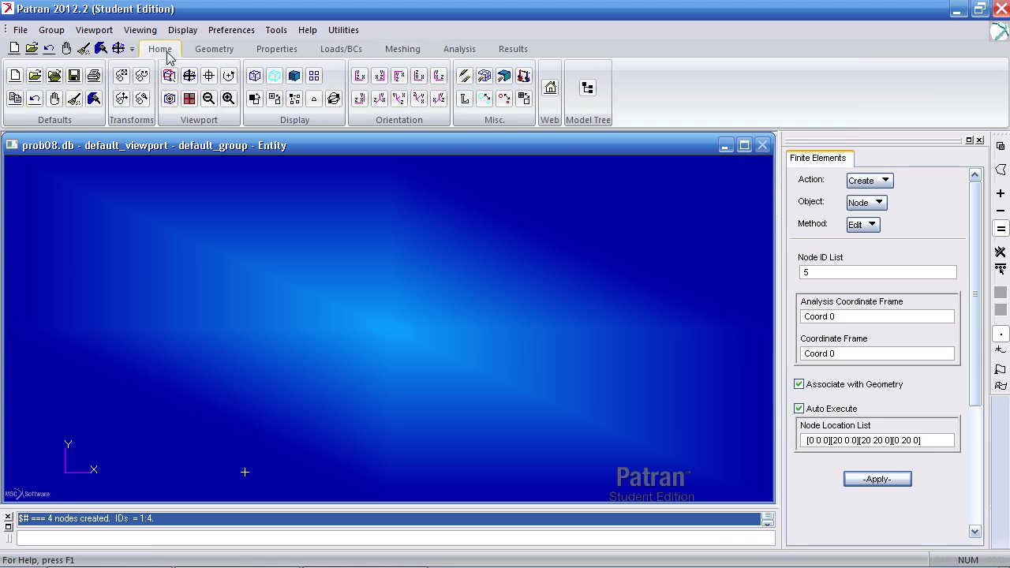
{"action": "left_click", "coordinate": [504, 101]}
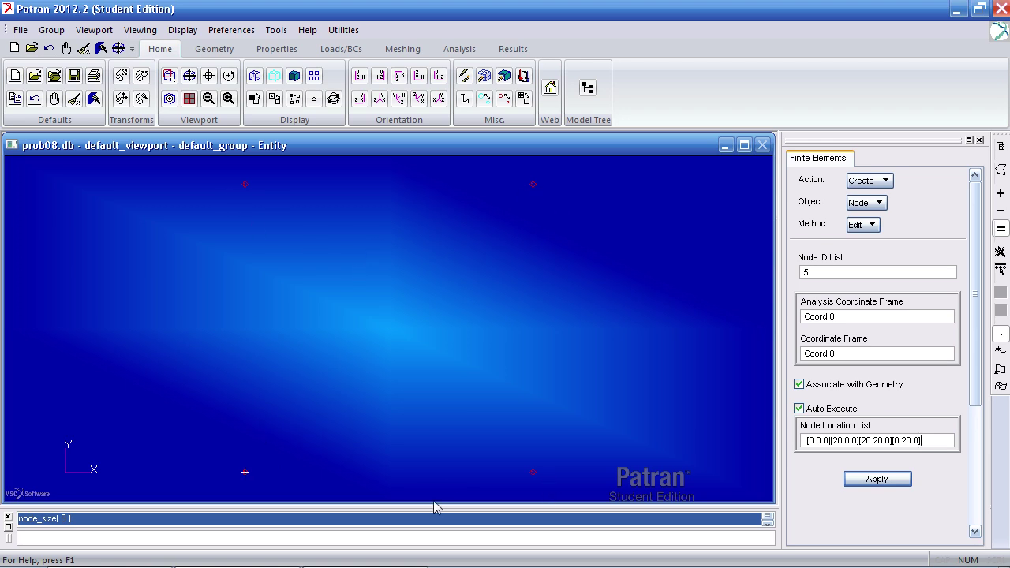
- Create a Bar2 element along the top edge, from the upper-left node to the upper-right node
{"action": "left_click", "coordinate": [417, 57]}
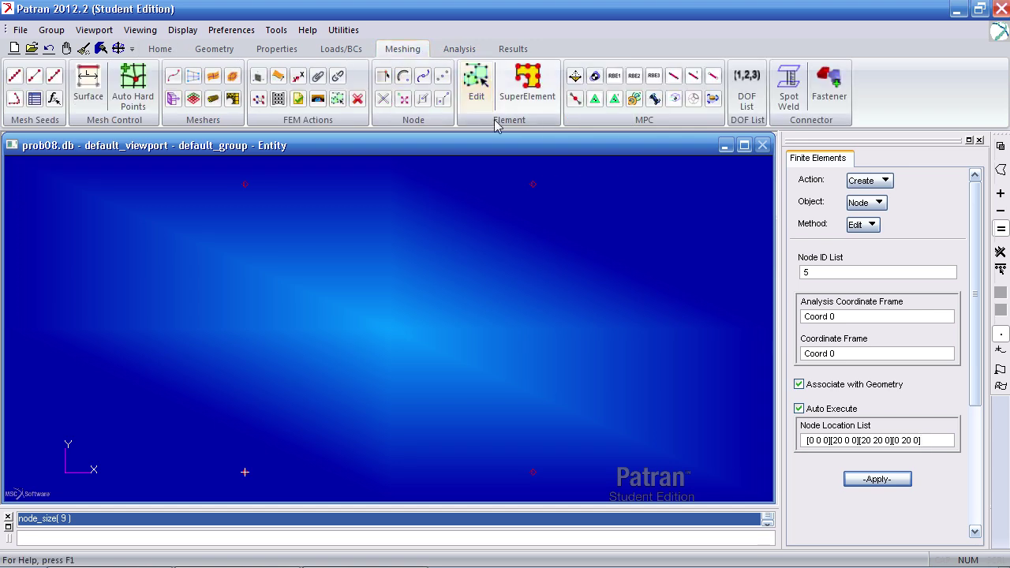
{"action": "left_click", "coordinate": [477, 87]}
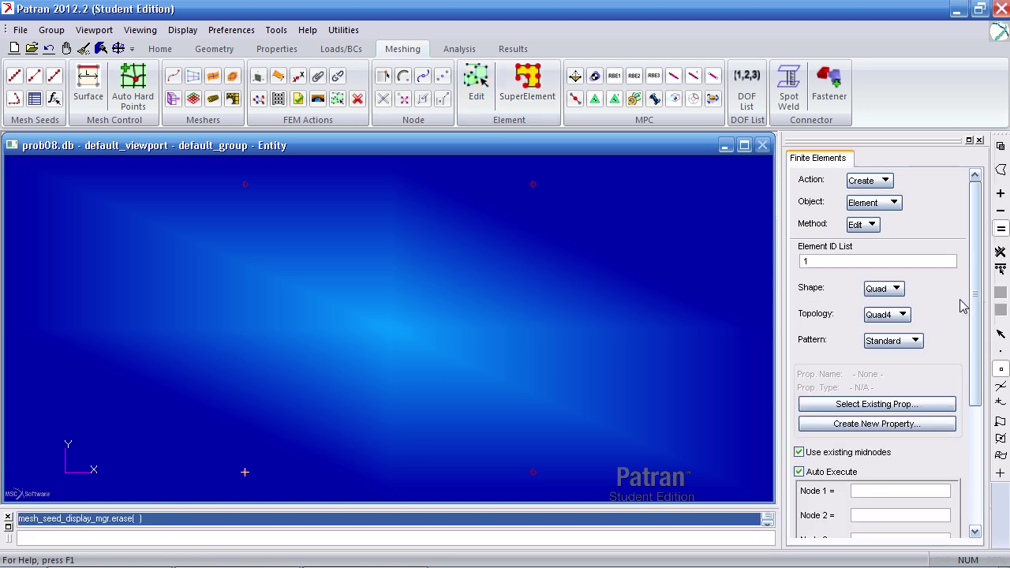
{"action": "left_click", "coordinate": [882, 290]}
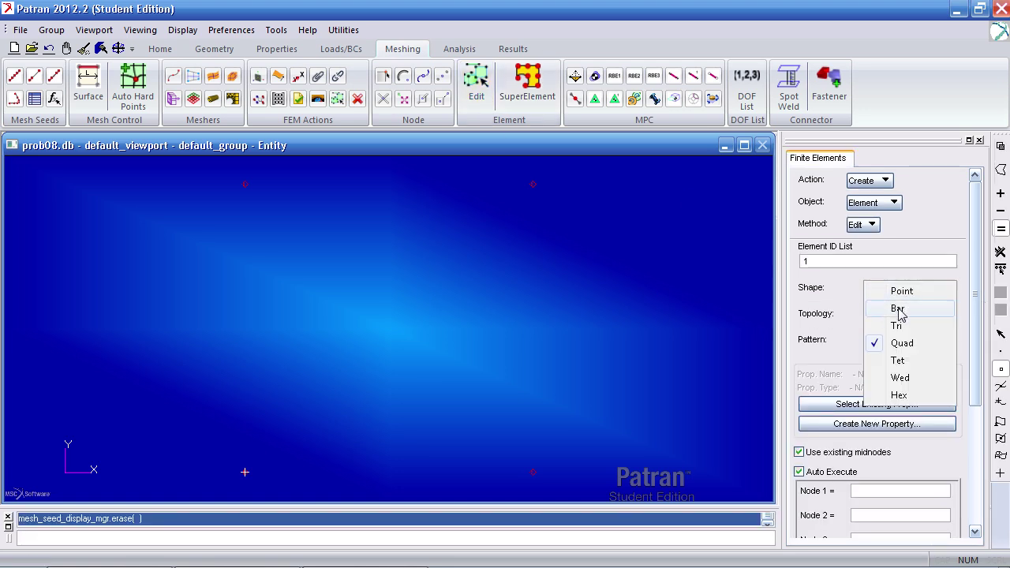
{"action": "left_click", "coordinate": [899, 309]}
{"action": "left_click_drag", "start_coordinate": [974, 298], "coordinate": [974, 373]}
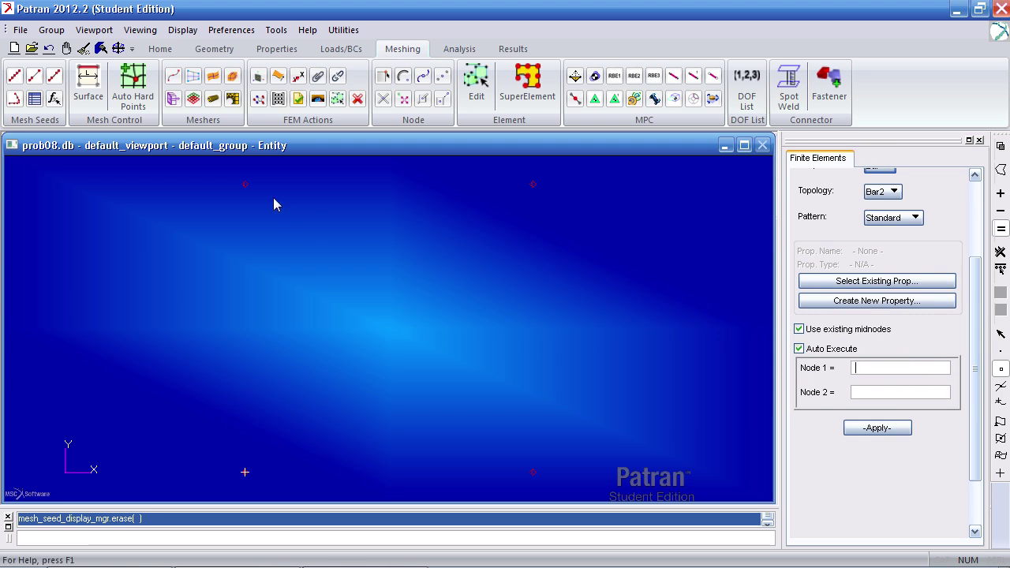
{"action": "left_click", "coordinate": [244, 185]}
{"action": "left_click", "coordinate": [532, 184]}
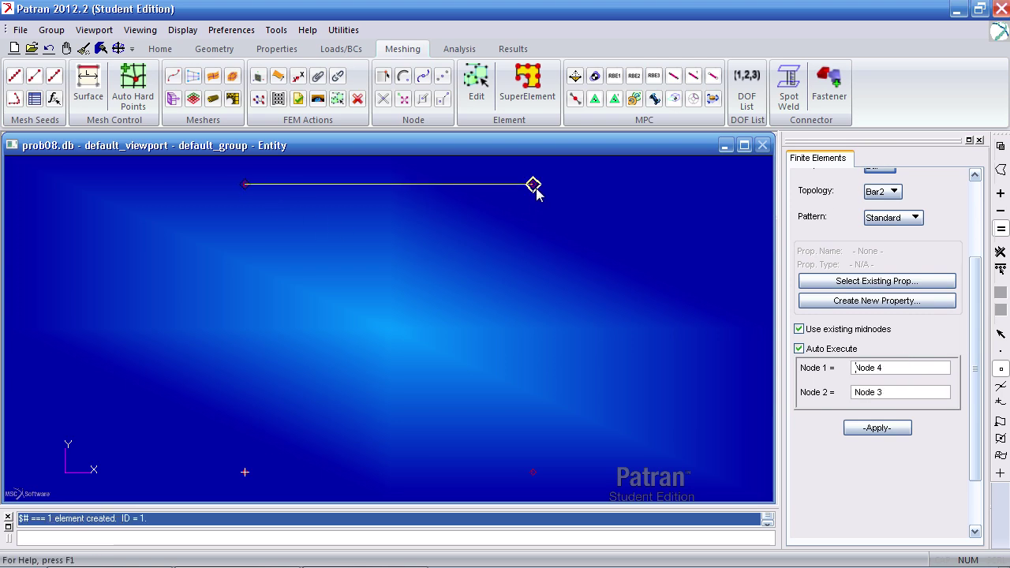
- Create the remaining truss bars in order: upper-right to lower-left diagonal, right edge, other diagonal, bottom edge and left edge
{"action": "left_click", "coordinate": [533, 186]}
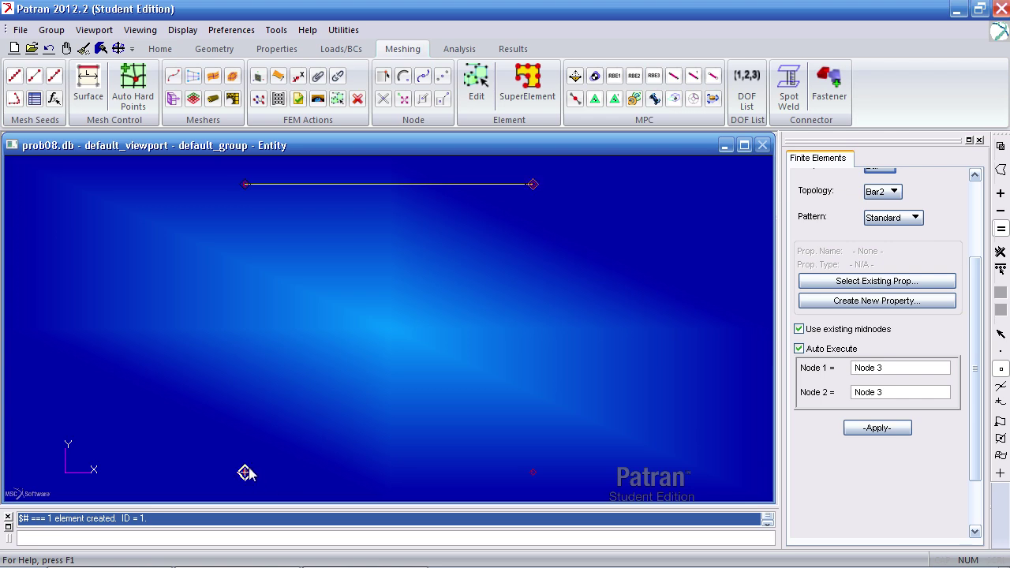
{"action": "left_click", "coordinate": [245, 472]}
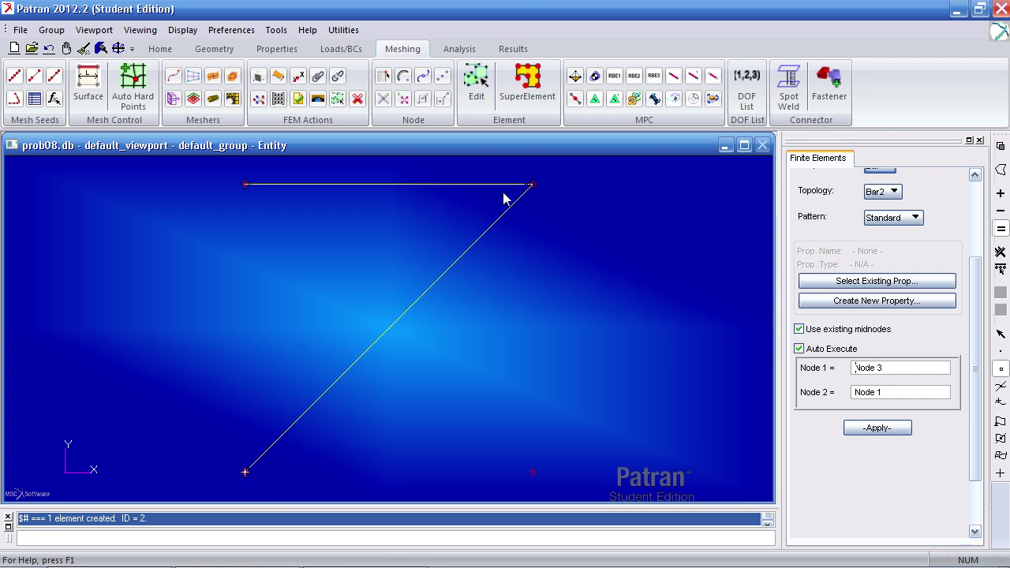
{"action": "left_click", "coordinate": [533, 186]}
{"action": "left_click", "coordinate": [532, 472]}
{"action": "left_click", "coordinate": [533, 473]}
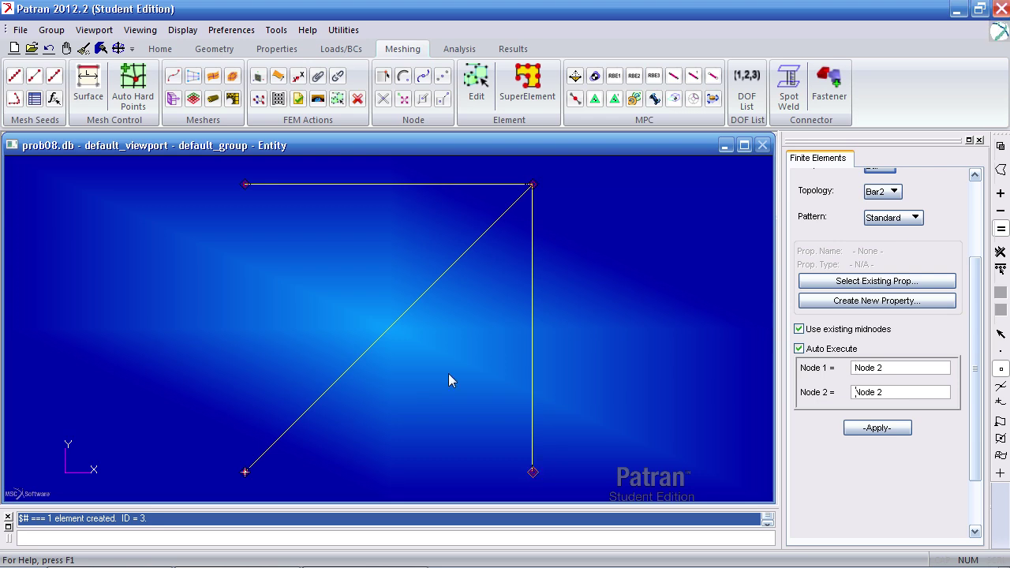
{"action": "left_click", "coordinate": [244, 185]}
{"action": "left_click", "coordinate": [245, 472]}
{"action": "left_click", "coordinate": [533, 472]}
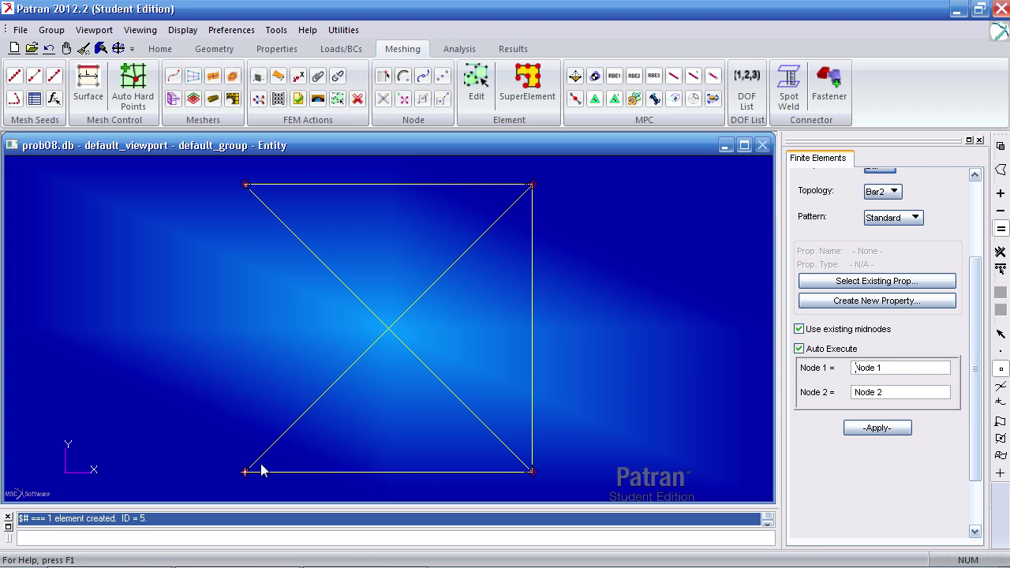
{"action": "left_click", "coordinate": [245, 186]}
- Start a manual-input isotropic material definition named "material"
{"action": "left_click", "coordinate": [275, 53]}
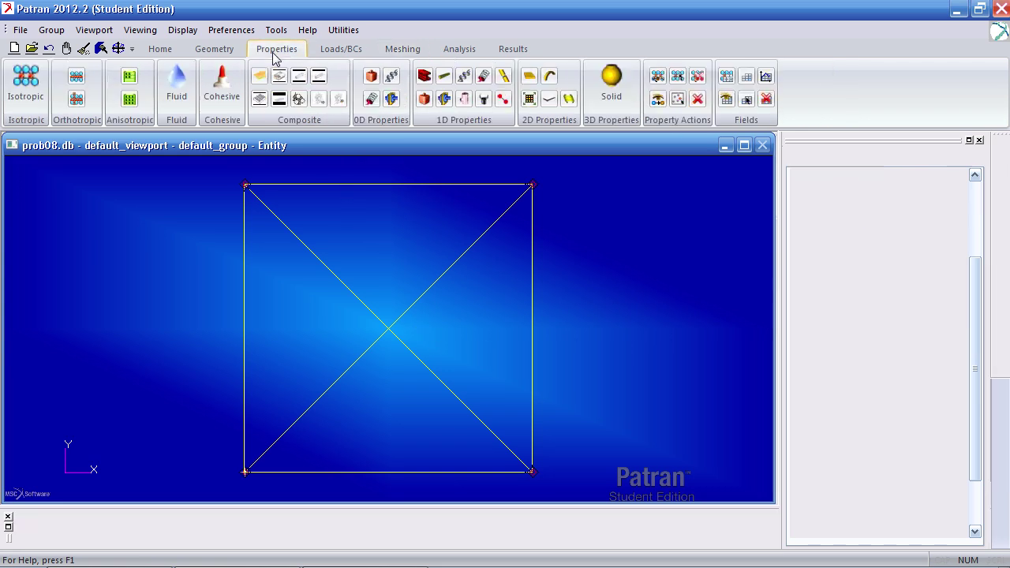
{"action": "left_click", "coordinate": [26, 87]}
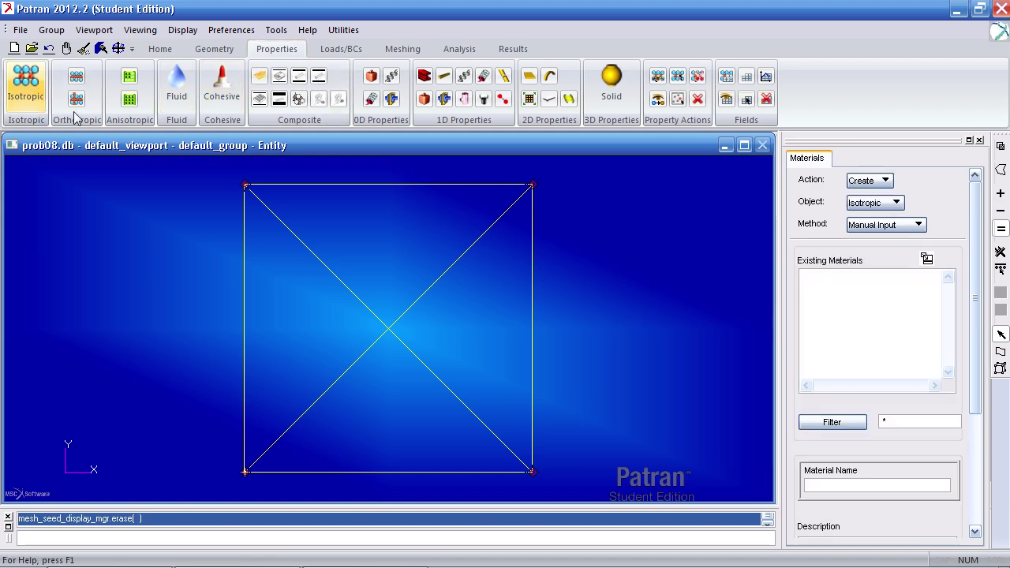
{"action": "left_click_drag", "start_coordinate": [976, 380], "coordinate": [976, 493]}
{"action": "left_click", "coordinate": [865, 314]}
{"action": "type", "text": "material"}
{"action": "key", "text": "Tab"}
- Give the material an elastic modulus of 1e7, Poisson ratio of .3 and thermal expansion coefficient of 1e-6, and create it
{"action": "left_click", "coordinate": [871, 440]}
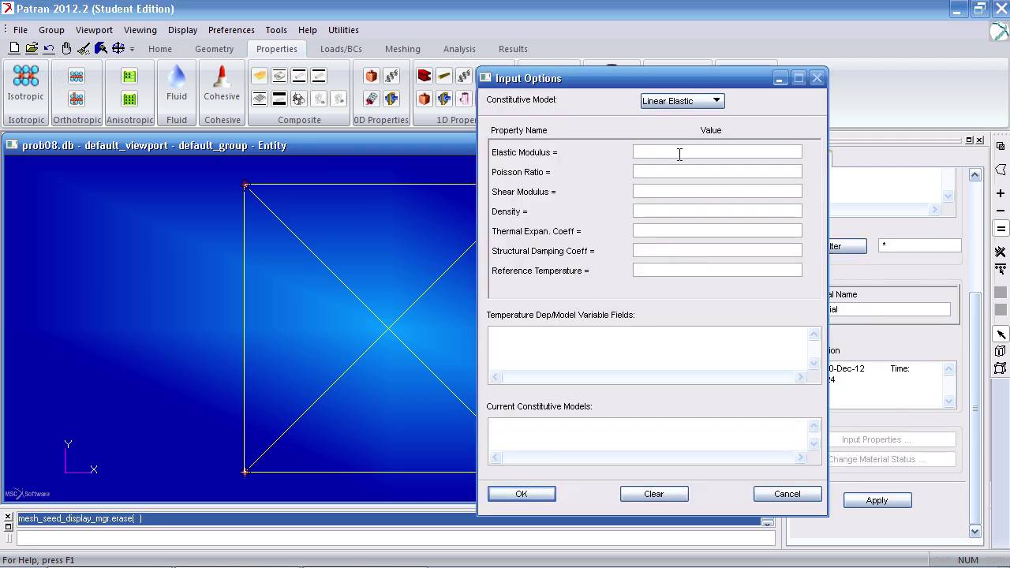
{"action": "type", "text": "1e7"}
{"action": "type", "text": ".3"}
{"action": "left_click", "coordinate": [643, 230]}
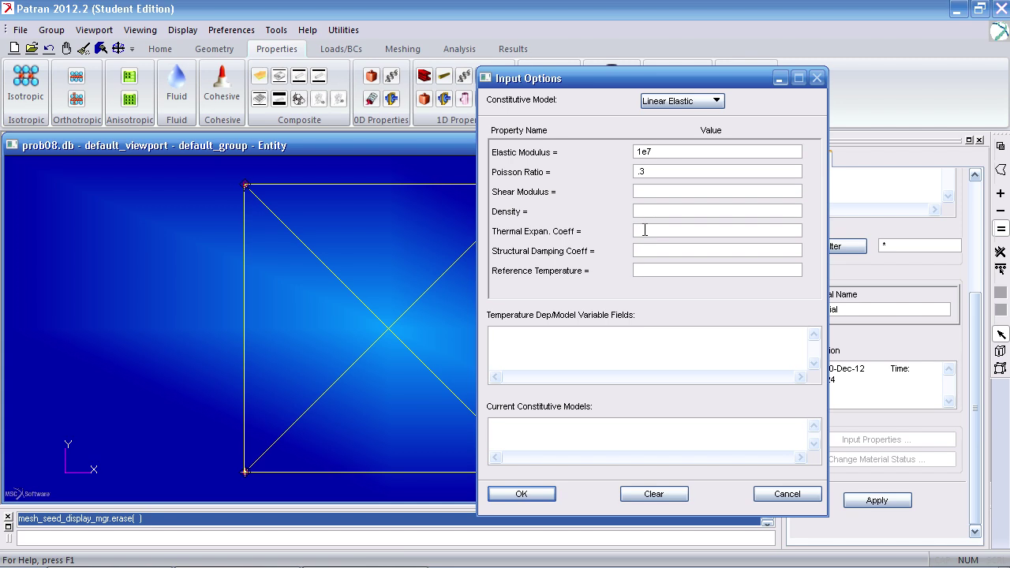
{"action": "type", "text": "1e-6"}
{"action": "left_click", "coordinate": [539, 494]}
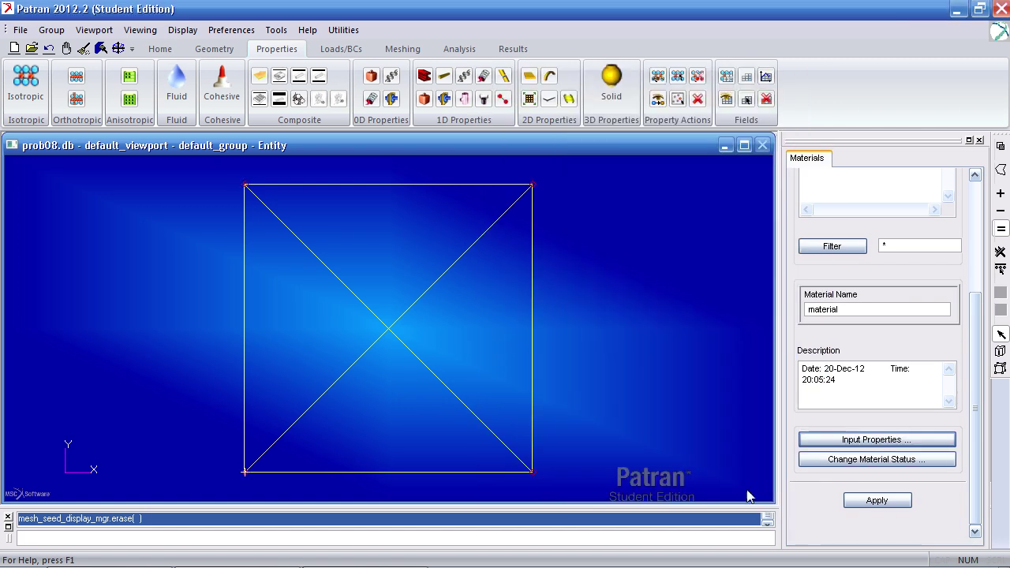
{"action": "left_click", "coordinate": [873, 501]}
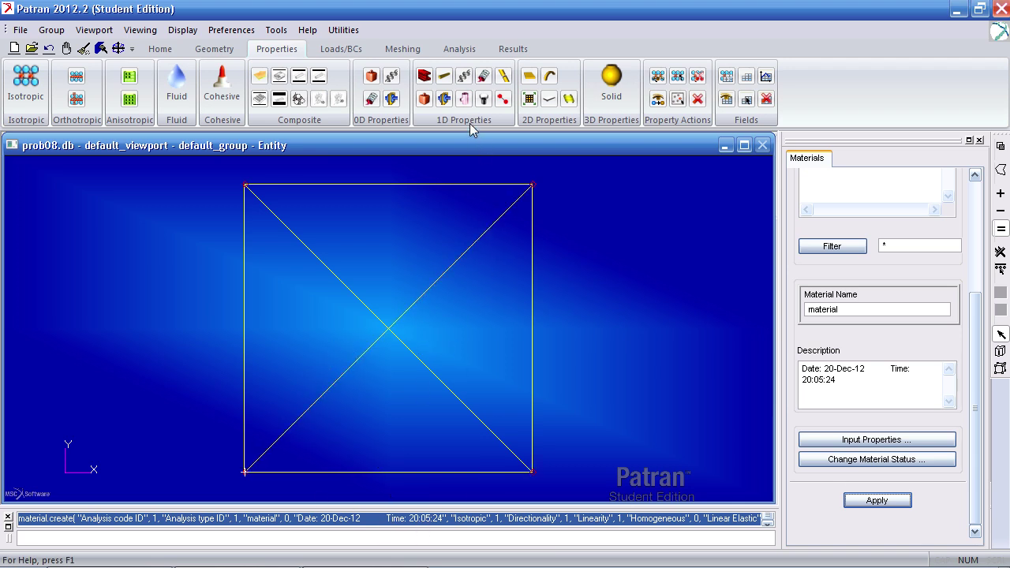
- Start a 1D rod property set named rod_2_4 with general section and standard formulation
{"action": "left_click", "coordinate": [444, 76]}
{"action": "scroll", "coordinate": [970, 339], "scroll_direction": "down", "scroll_amount": 5}
{"action": "left_click", "coordinate": [867, 264]}
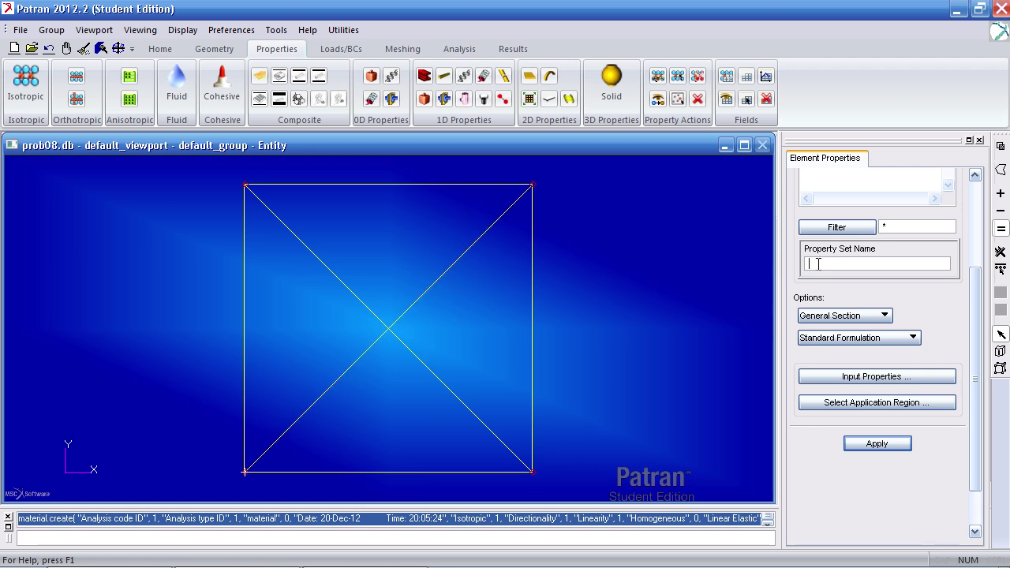
{"action": "type", "text": "rod_2_3"}
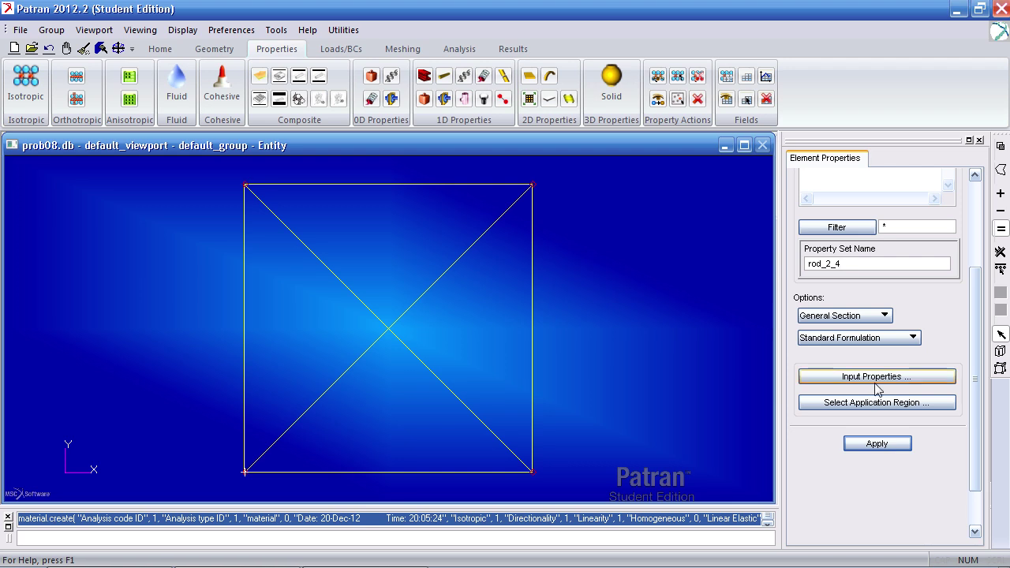
{"action": "left_click_drag", "start_coordinate": [841, 264], "coordinate": [798, 266]}
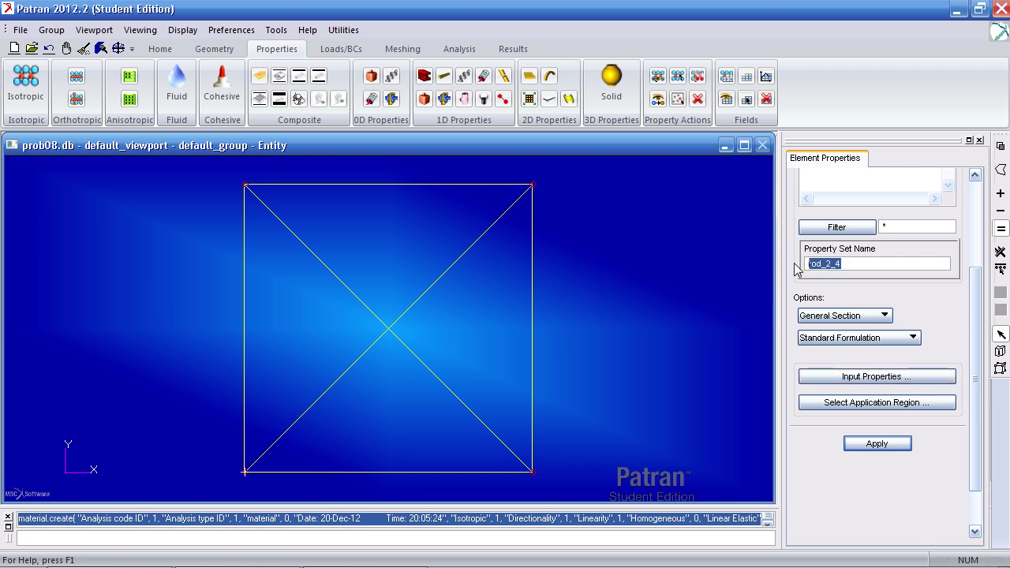
- Assign the material "material" and an area of .707 to the rod_2_4 property set
{"action": "left_click", "coordinate": [874, 378]}
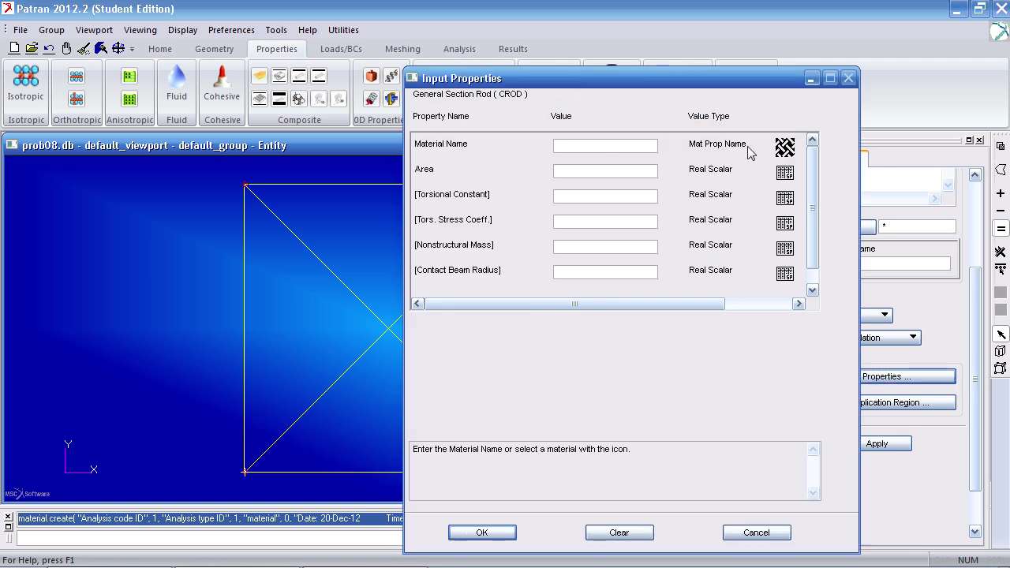
{"action": "left_click", "coordinate": [784, 147]}
{"action": "left_click", "coordinate": [853, 151]}
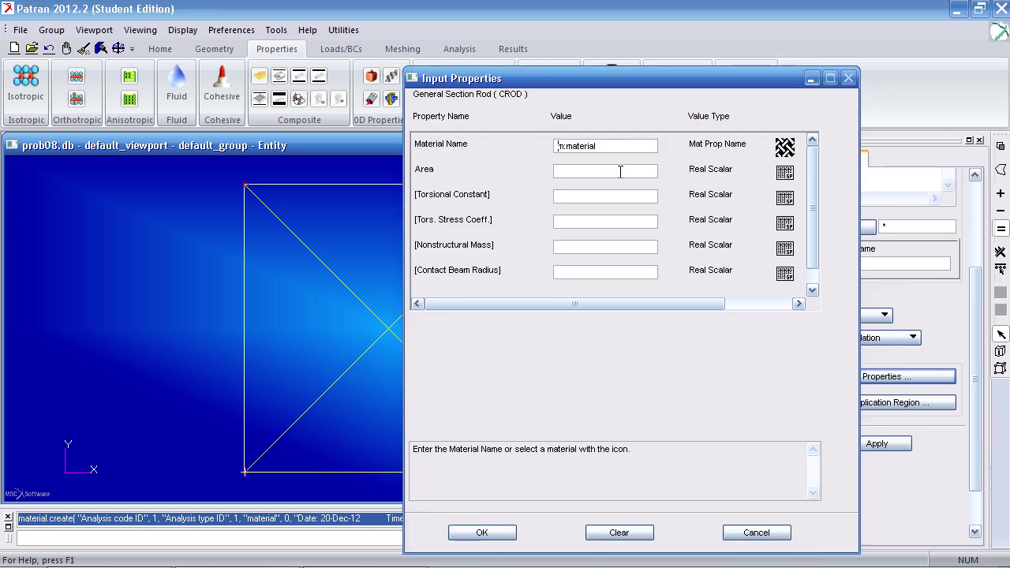
{"action": "left_click", "coordinate": [621, 171]}
{"action": "type", "text": ".707"}
{"action": "left_click", "coordinate": [504, 532]}
- Assign the rod_2_4 property set to the two diagonal bar elements, 2 and 4, and create it
{"action": "left_click", "coordinate": [832, 402]}
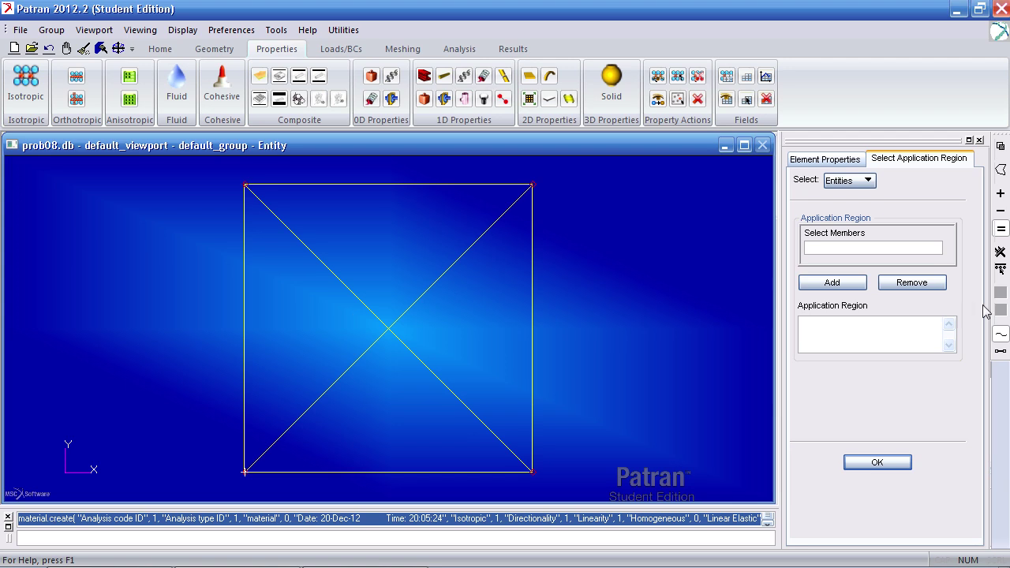
{"action": "left_click", "coordinate": [1001, 356]}
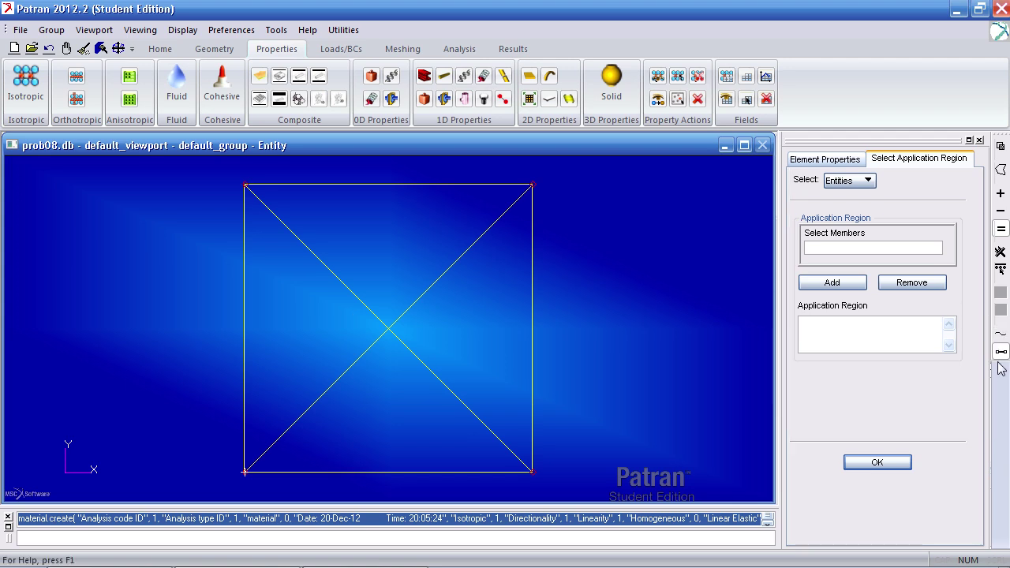
{"action": "left_click", "coordinate": [371, 311]}
{"action": "left_click", "coordinate": [836, 284]}
{"action": "left_click", "coordinate": [410, 309]}
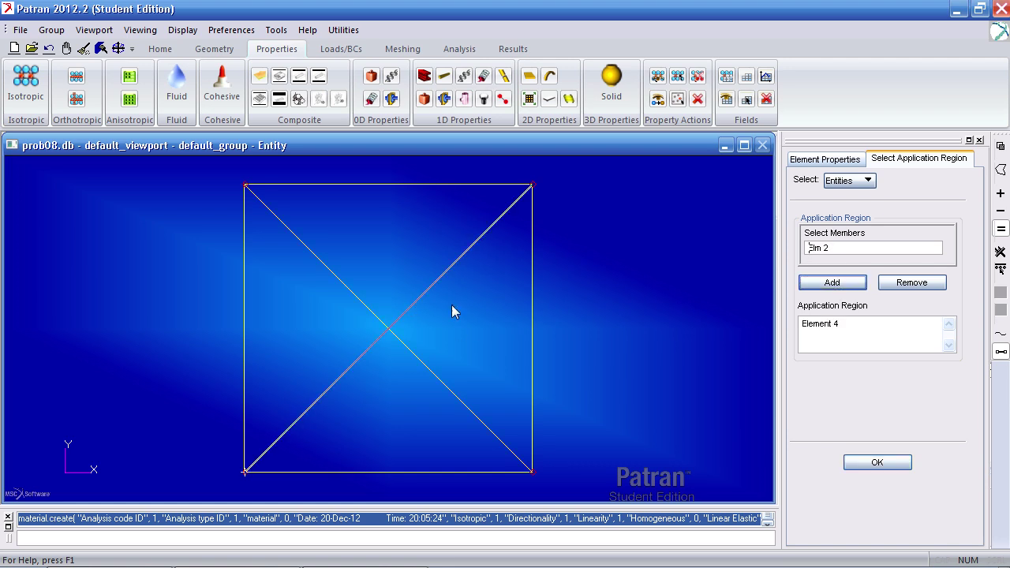
{"action": "left_click", "coordinate": [835, 284]}
{"action": "left_click", "coordinate": [890, 464]}
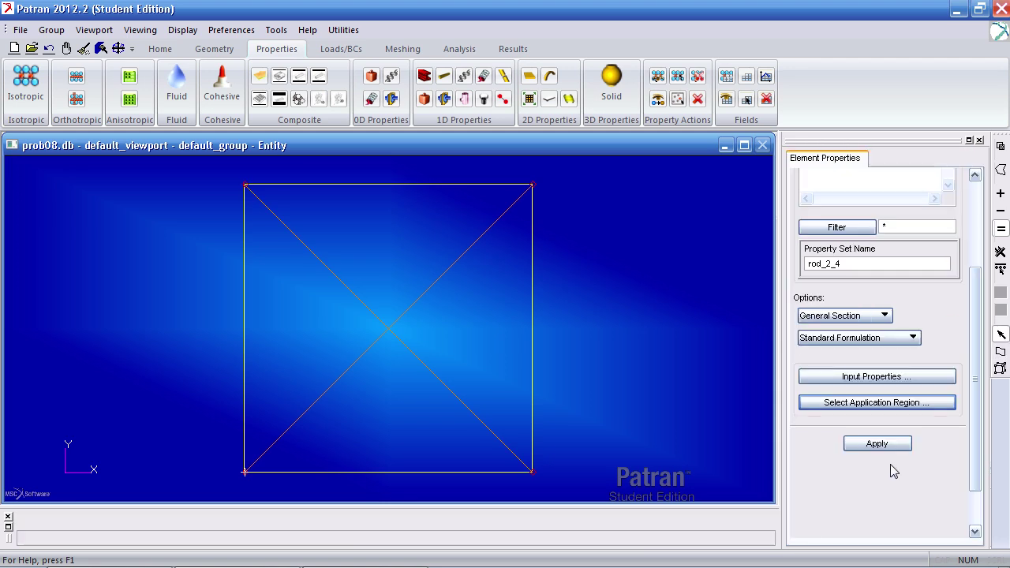
{"action": "left_click", "coordinate": [889, 444]}
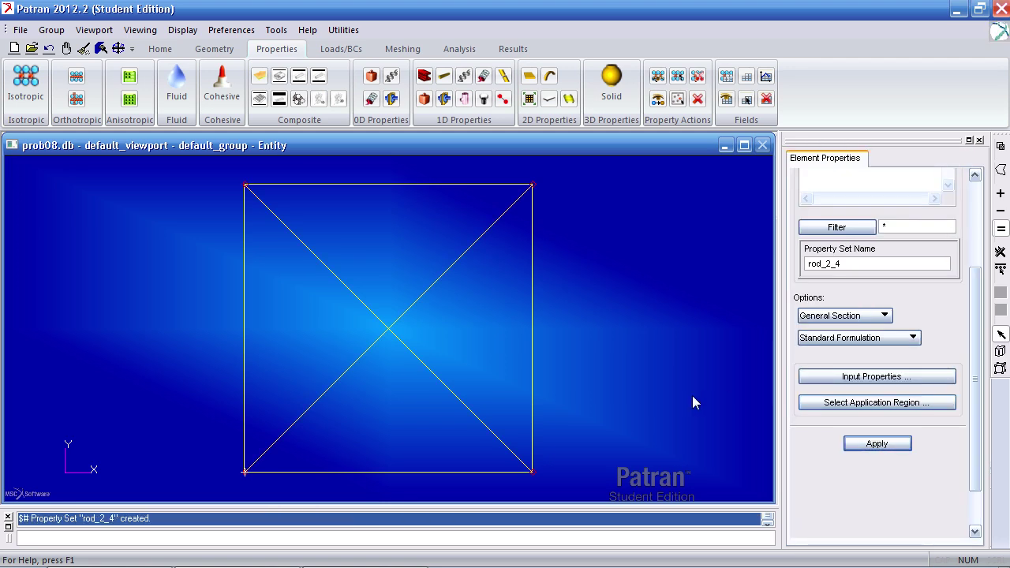
- Start a rod property set named rod_1_3_5_6 with an area of 1, keeping the same material
{"action": "left_click_drag", "start_coordinate": [826, 266], "coordinate": [871, 266]}
{"action": "type", "text": "1"}
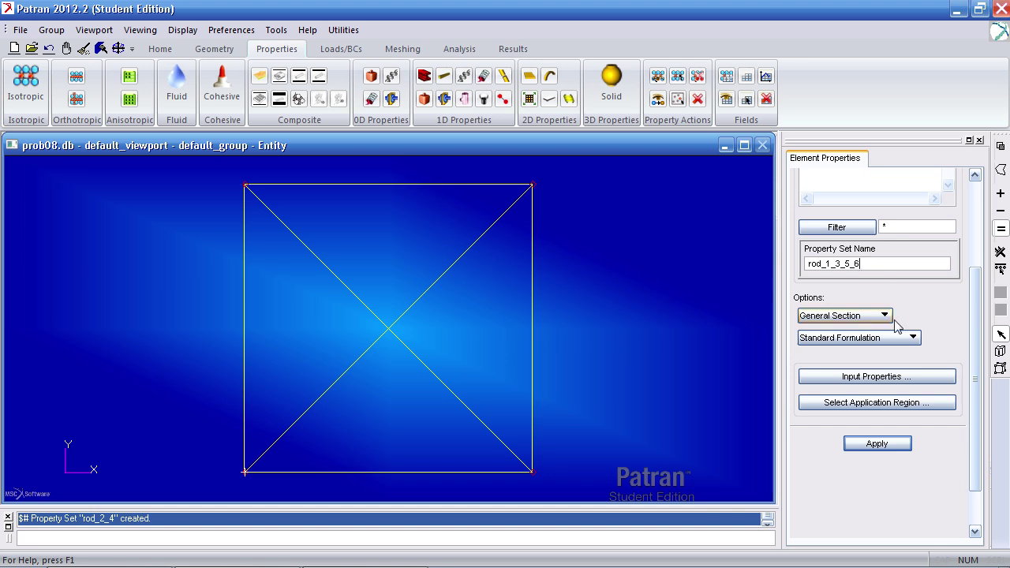
{"action": "left_click", "coordinate": [872, 377]}
{"action": "left_click", "coordinate": [559, 168]}
{"action": "double_click", "coordinate": [559, 168]}
{"action": "type", "text": "1"}
{"action": "left_click", "coordinate": [510, 532]}
- Assign the rod_1_3_5_6 property set to the four outer bar elements of the square and create it
{"action": "left_click", "coordinate": [834, 404]}
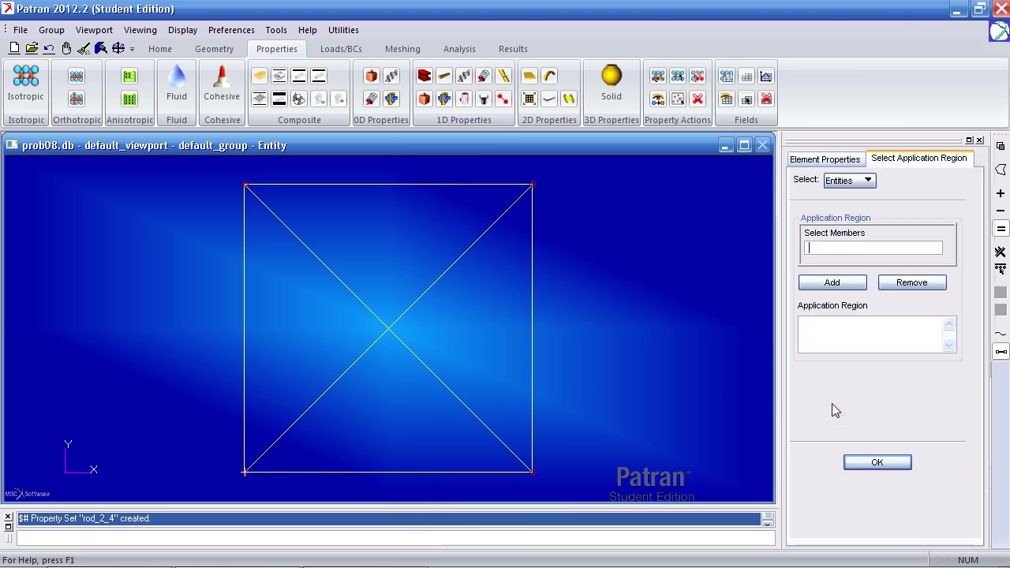
{"action": "left_click", "coordinate": [453, 184]}
{"action": "left_click", "coordinate": [535, 260]}
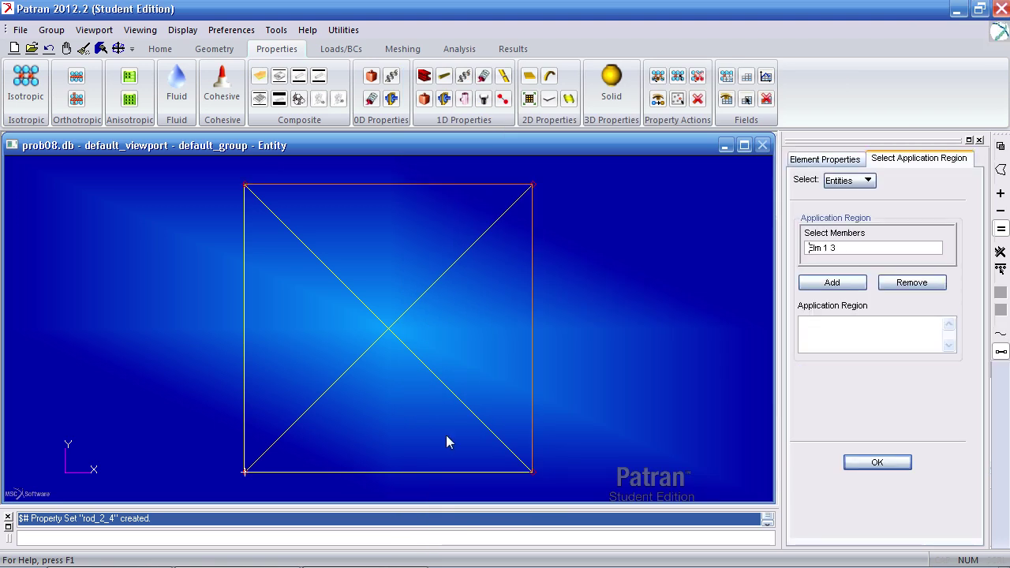
{"action": "left_click", "coordinate": [430, 473]}
{"action": "left_click", "coordinate": [245, 375]}
{"action": "left_click", "coordinate": [858, 285]}
{"action": "left_click", "coordinate": [868, 462]}
{"action": "left_click", "coordinate": [871, 444]}
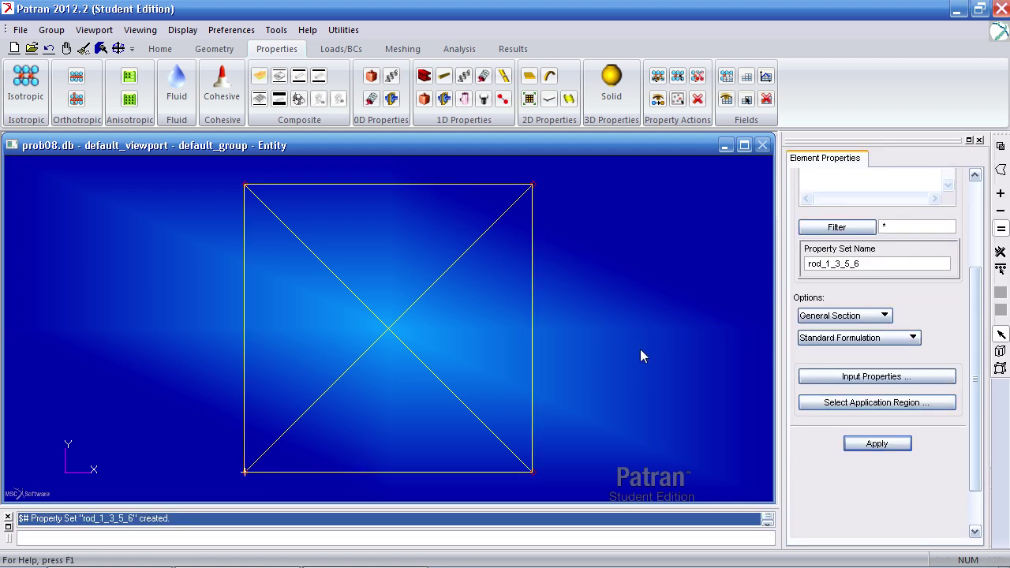
- Start a nodal displacement constraint set named xy_pin with translations <0,0,>
{"action": "left_click", "coordinate": [341, 48]}
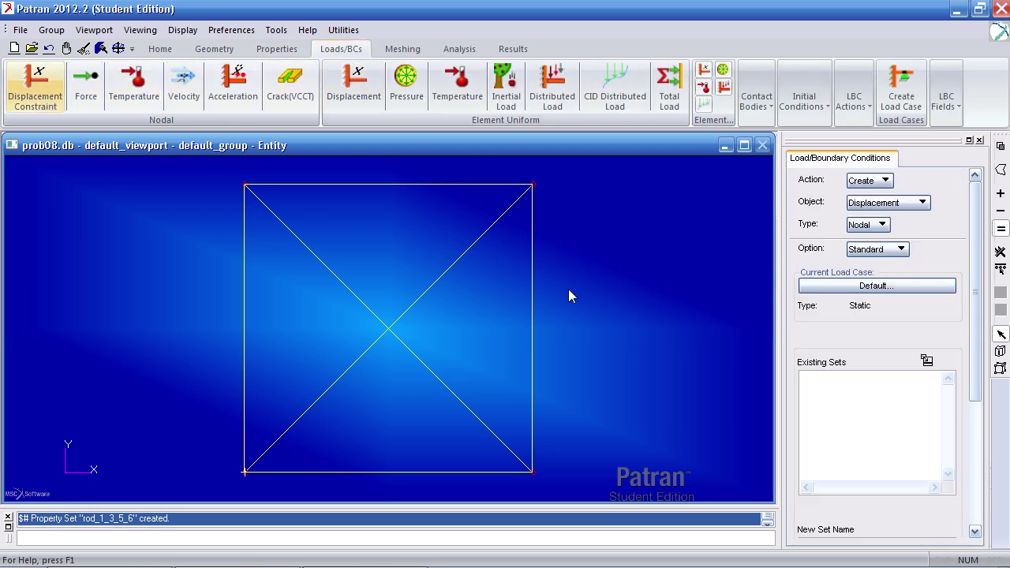
{"action": "left_click_drag", "start_coordinate": [973, 261], "coordinate": [966, 315]}
{"action": "scroll", "coordinate": [966, 316], "scroll_direction": "down", "scroll_amount": 2}
{"action": "left_click", "coordinate": [932, 373]}
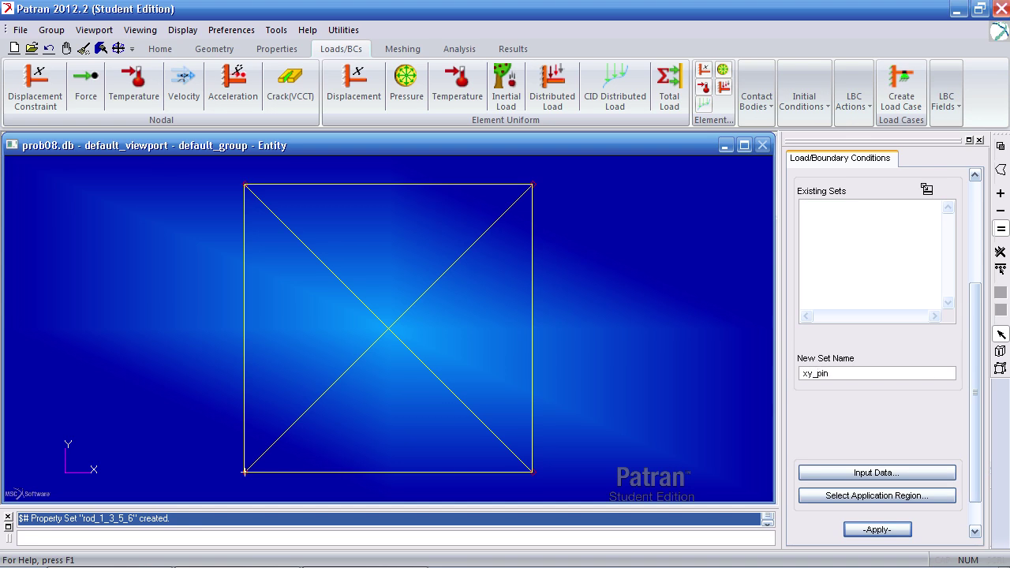
{"action": "left_click", "coordinate": [901, 471]}
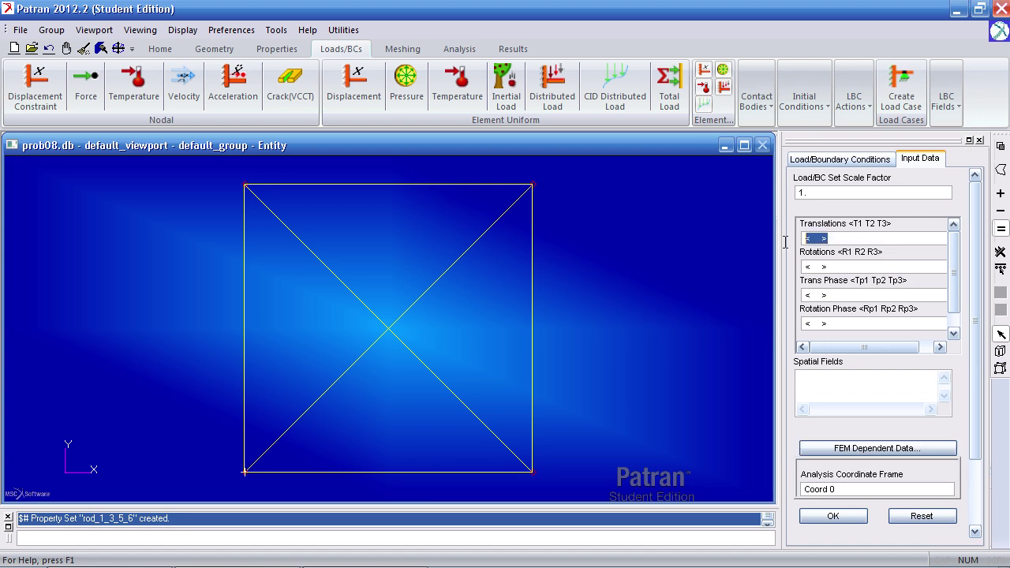
{"action": "type", "text": "<"}
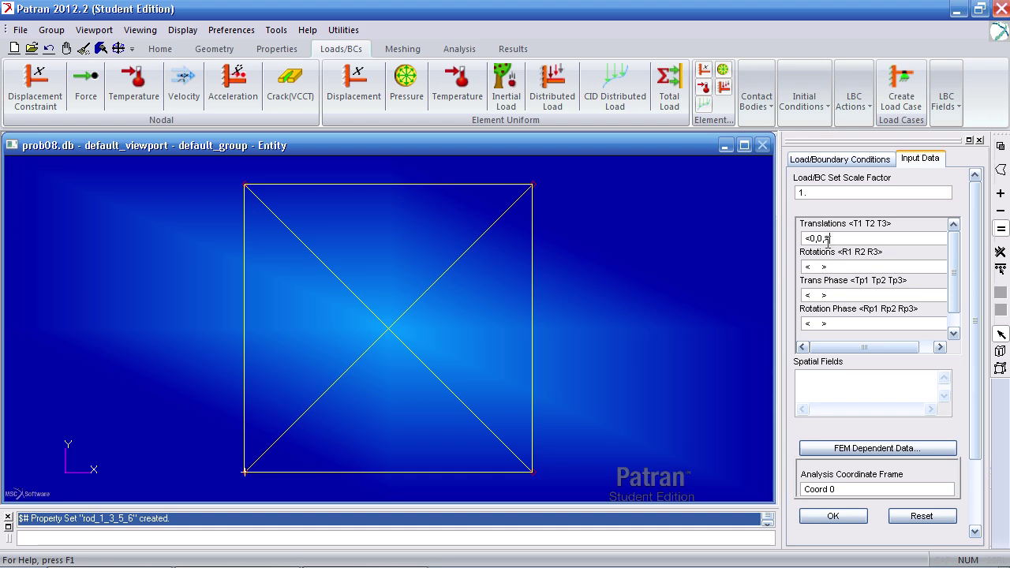
{"action": "left_click", "coordinate": [834, 516]}
- Apply the xy_pin constraint to FEM nodes 1 and 4 on the truss's left edge and create it
{"action": "left_click", "coordinate": [882, 495]}
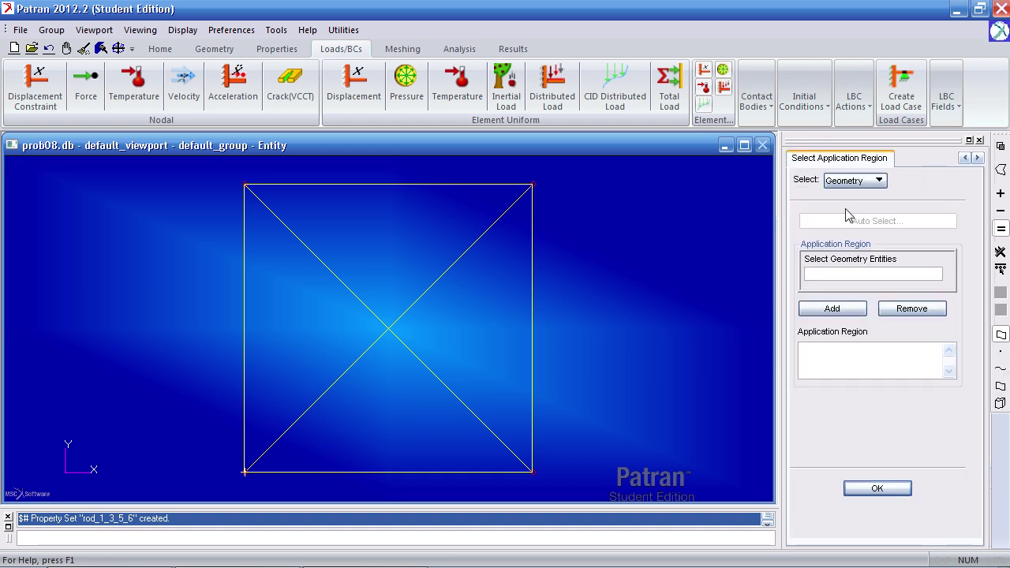
{"action": "left_click", "coordinate": [840, 182]}
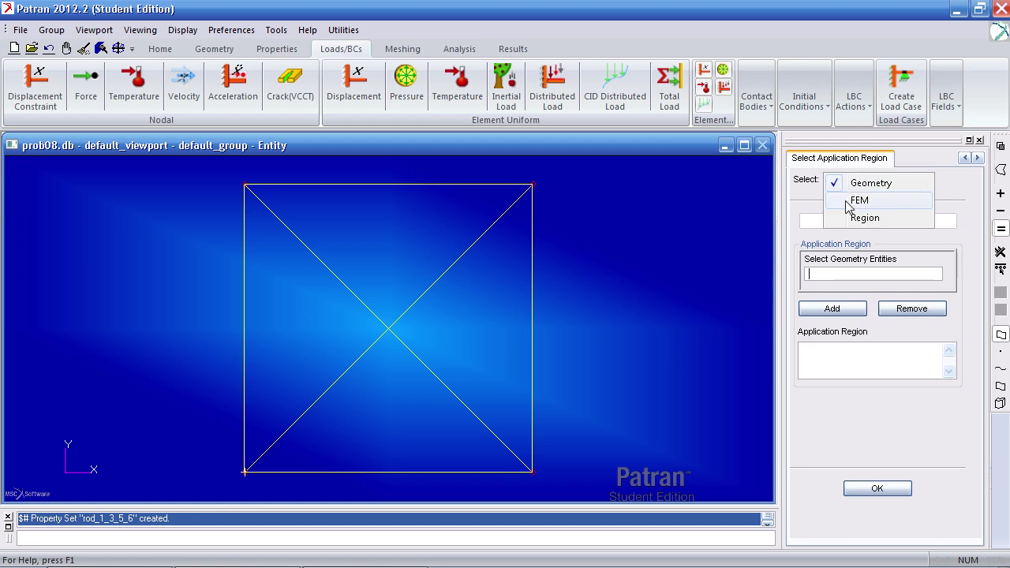
{"action": "left_click", "coordinate": [858, 200]}
{"action": "left_click", "coordinate": [842, 273]}
{"action": "left_click_drag", "start_coordinate": [216, 172], "coordinate": [267, 521]}
{"action": "left_click", "coordinate": [857, 312]}
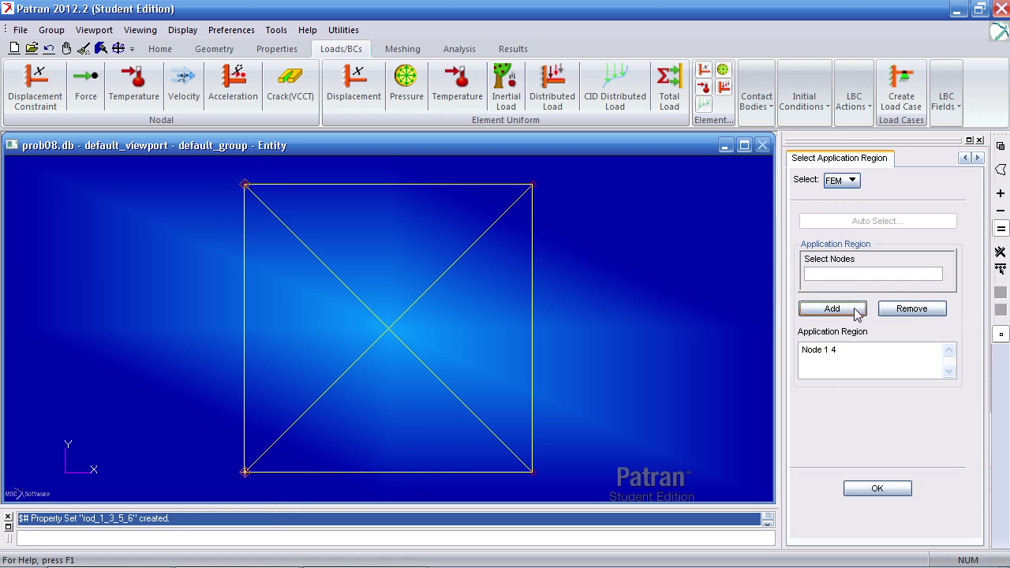
{"action": "left_click", "coordinate": [875, 489]}
{"action": "left_click", "coordinate": [876, 531]}
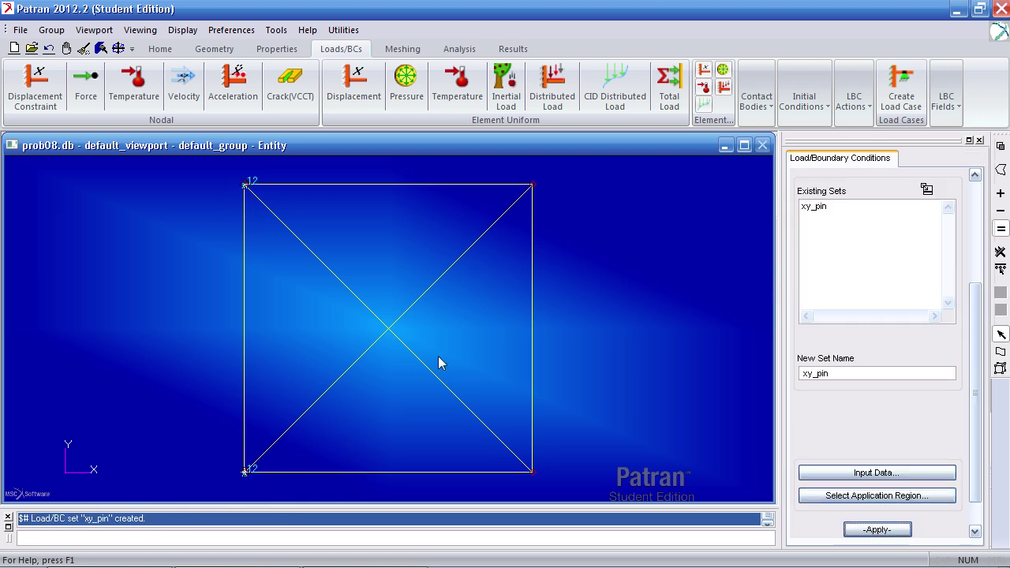
- Start a second nodal displacement constraint set named z_constraint that fixes only the Z translation
{"action": "middle_click_drag", "start_coordinate": [530, 234], "coordinate": [468, 236]}
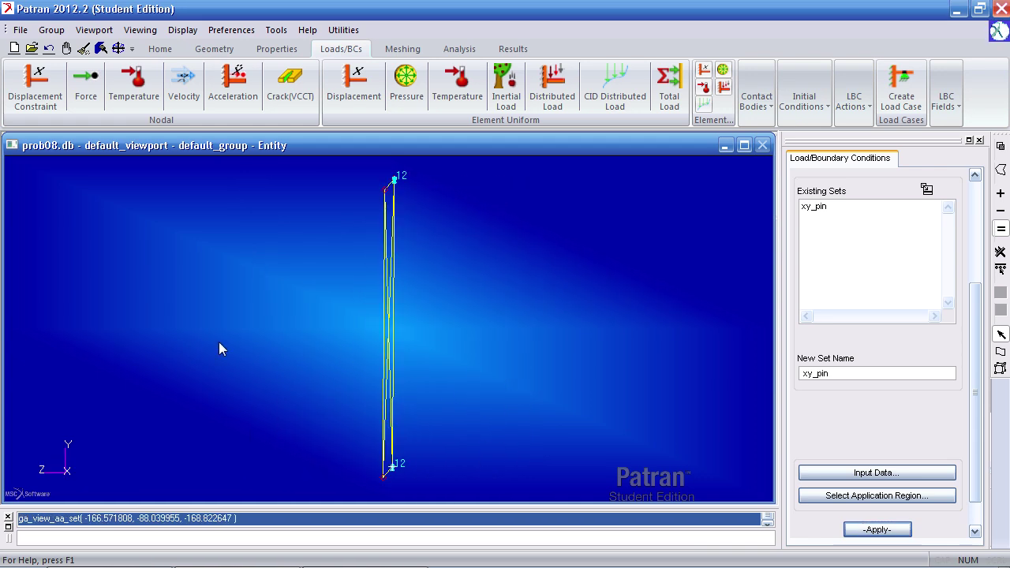
{"action": "triple_click", "coordinate": [812, 374]}
{"action": "type", "text": "z"}
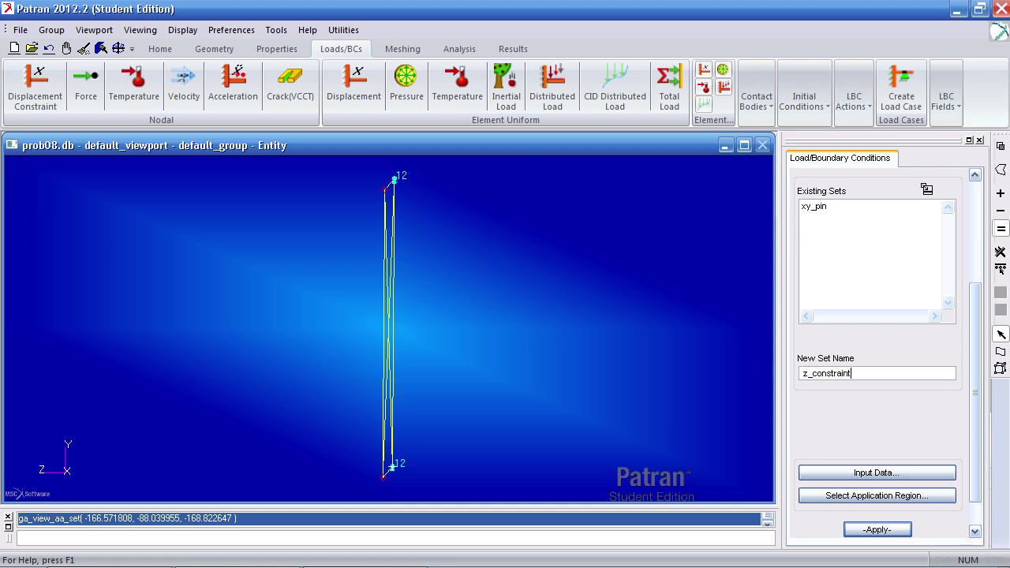
{"action": "type", "text": "_constraint"}
{"action": "left_click", "coordinate": [877, 472]}
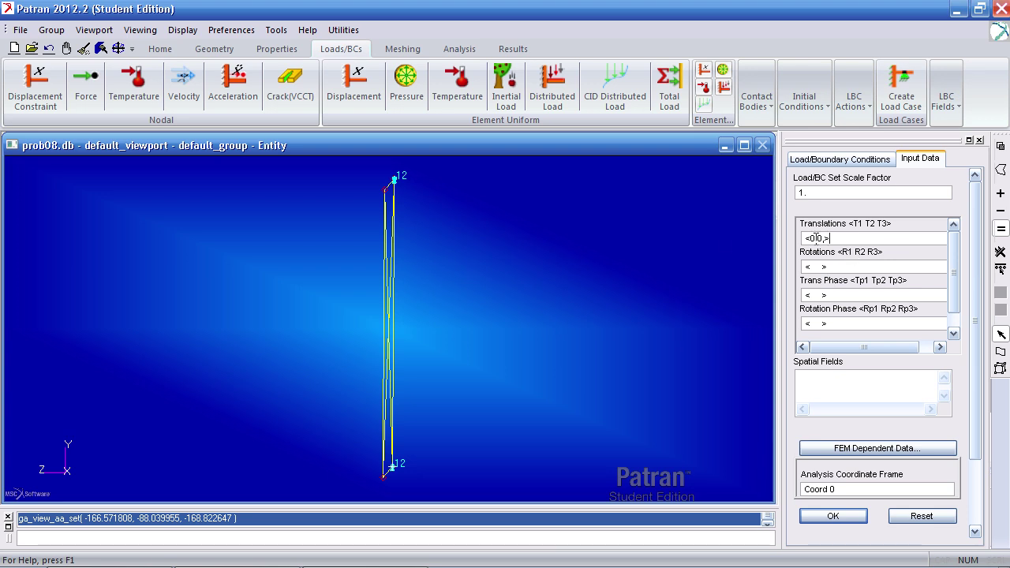
{"action": "type", "text": "<"}
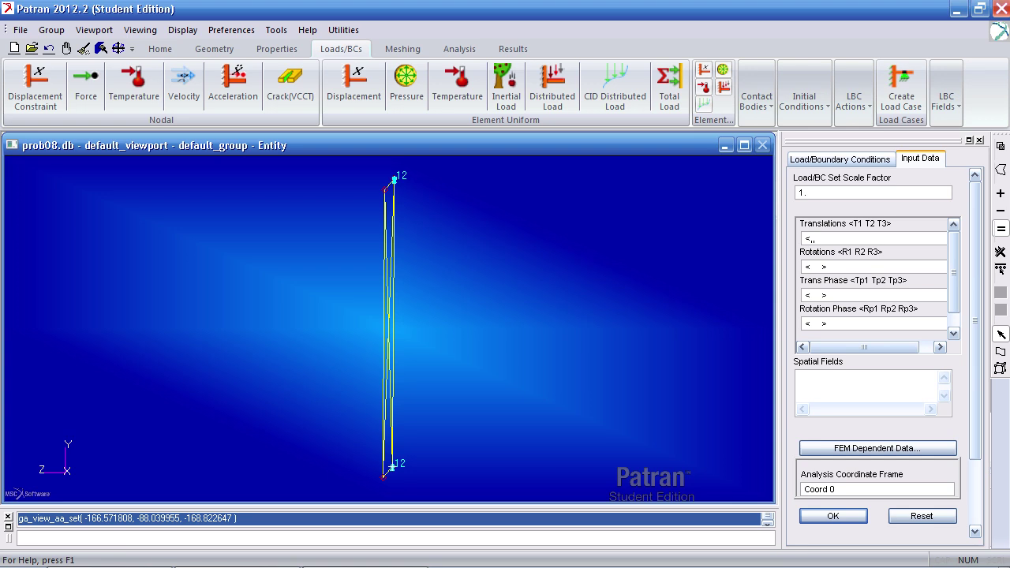
{"action": "left_click", "coordinate": [831, 515]}
- Apply the z_constraint set to all truss nodes, 1 through 4, and create it
{"action": "left_click", "coordinate": [853, 497]}
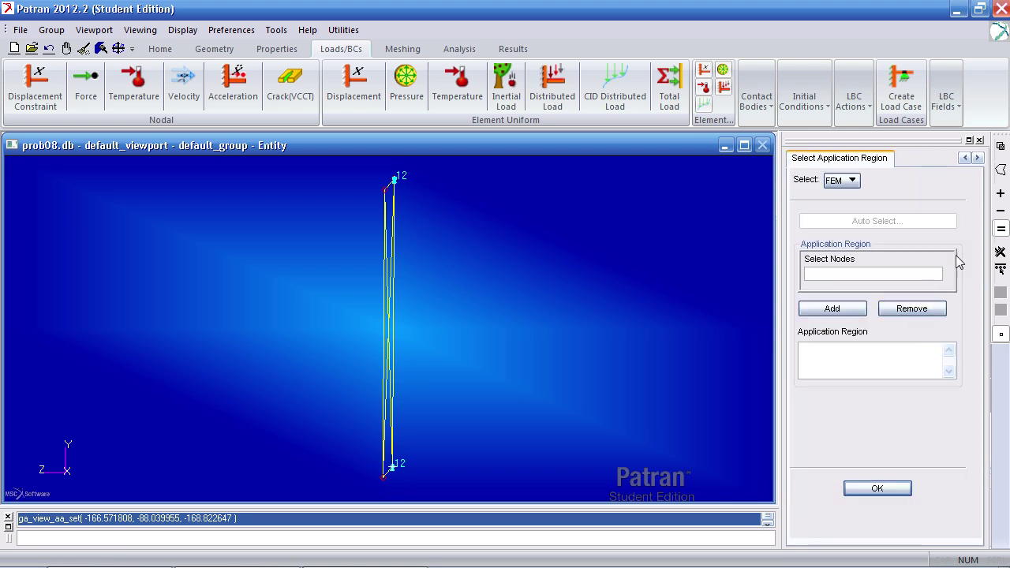
{"action": "left_click", "coordinate": [1000, 269]}
{"action": "middle_click_drag", "start_coordinate": [670, 353], "coordinate": [526, 236]}
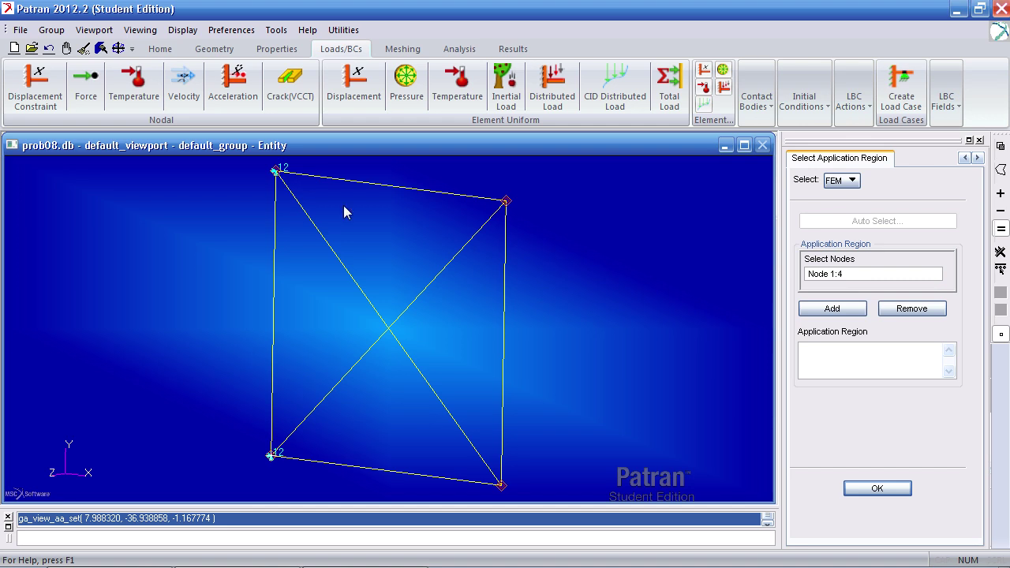
{"action": "middle_click_drag", "start_coordinate": [513, 207], "coordinate": [559, 262]}
{"action": "left_click", "coordinate": [830, 309]}
{"action": "left_click", "coordinate": [874, 489]}
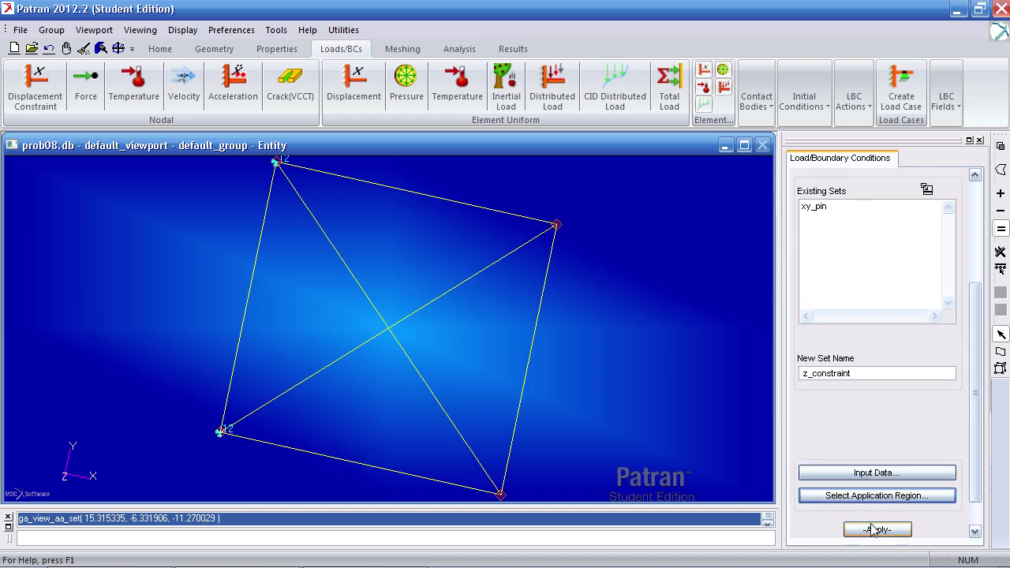
{"action": "left_click", "coordinate": [873, 529]}
- Start an element uniform temperature load set named 0F for 1D target elements with a temperature of 0
{"action": "mouse_move", "coordinate": [644, 430]}
{"action": "middle_mouse_down"}
{"action": "mouse_move", "coordinate": [620, 427]}
{"action": "mouse_move", "coordinate": [646, 405]}
{"action": "mouse_move", "coordinate": [645, 416]}
{"action": "middle_mouse_up"}
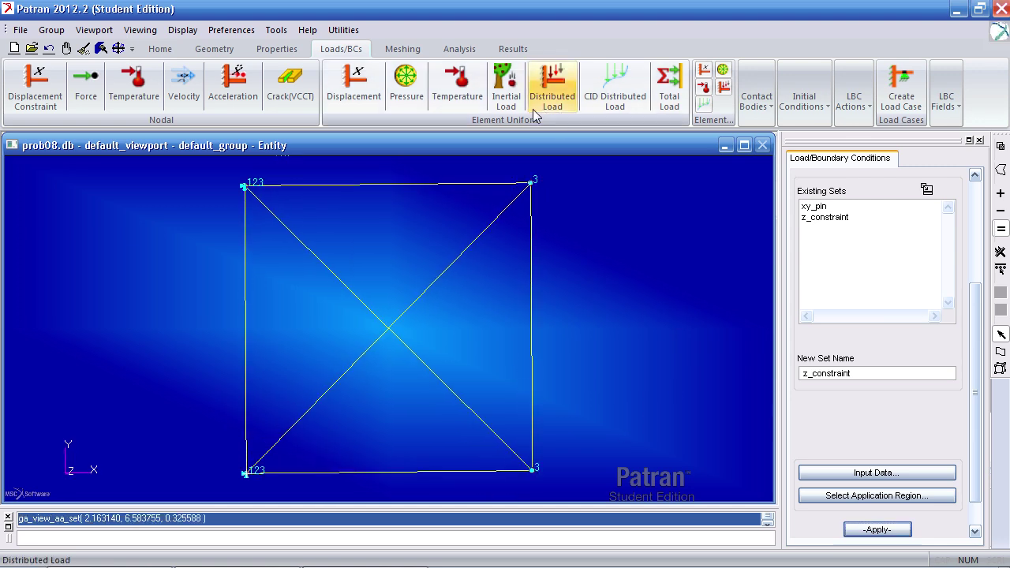
{"action": "left_click", "coordinate": [470, 100]}
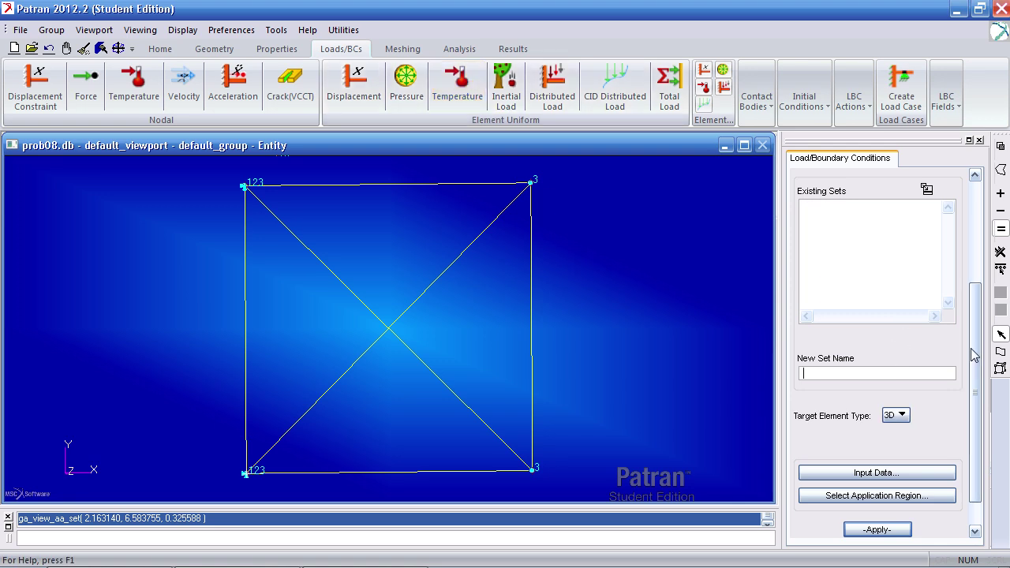
{"action": "scroll", "coordinate": [973, 350], "scroll_direction": "down", "scroll_amount": 2}
{"action": "left_click", "coordinate": [896, 332]}
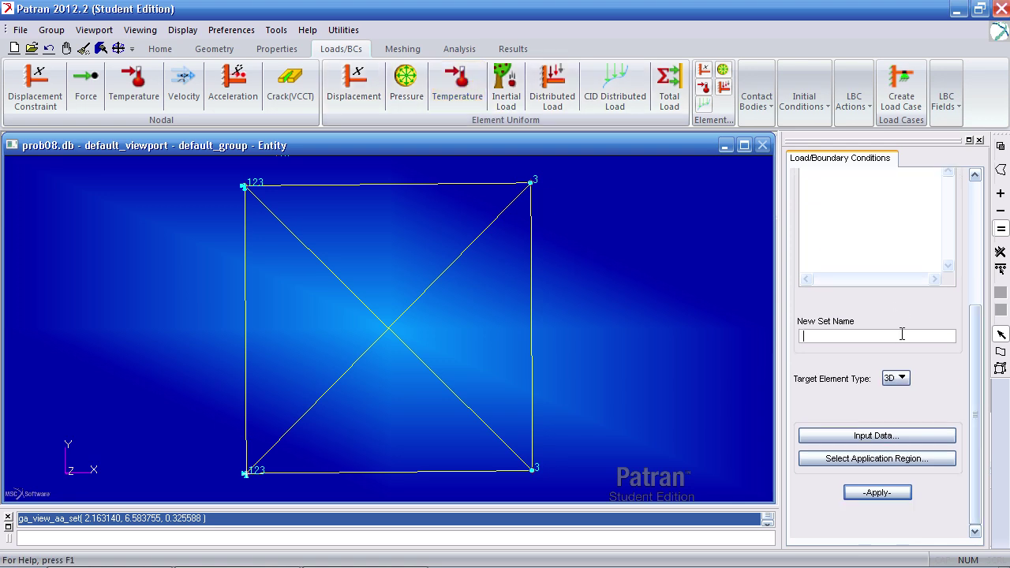
{"action": "left_click", "coordinate": [896, 378]}
{"action": "left_click", "coordinate": [899, 381]}
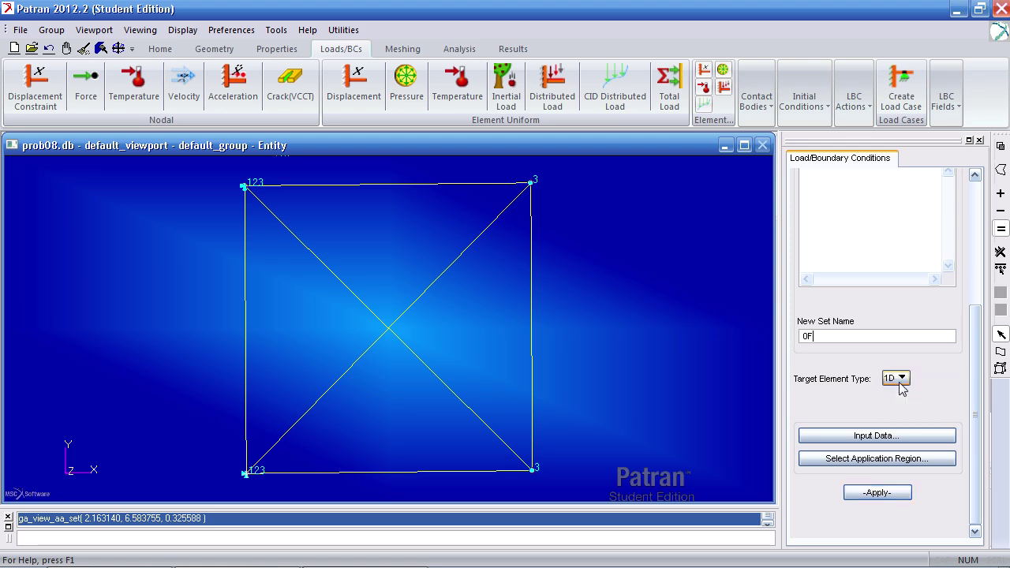
{"action": "left_click", "coordinate": [884, 439]}
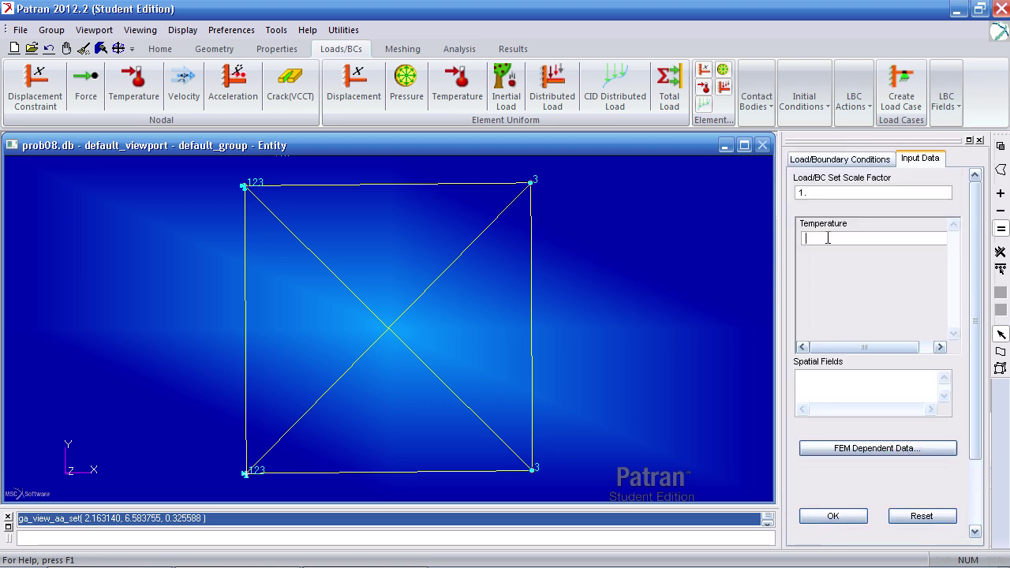
{"action": "type", "text": "0"}
{"action": "left_click", "coordinate": [833, 517]}
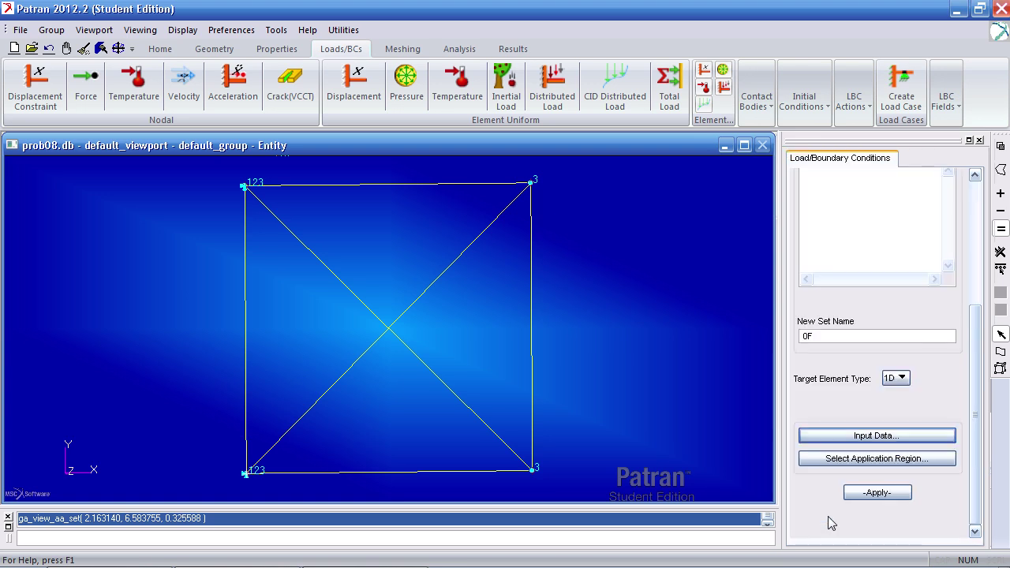
- Apply the 0F temperature load to every truss element except the right vertical bar and create it
{"action": "left_click", "coordinate": [873, 458]}
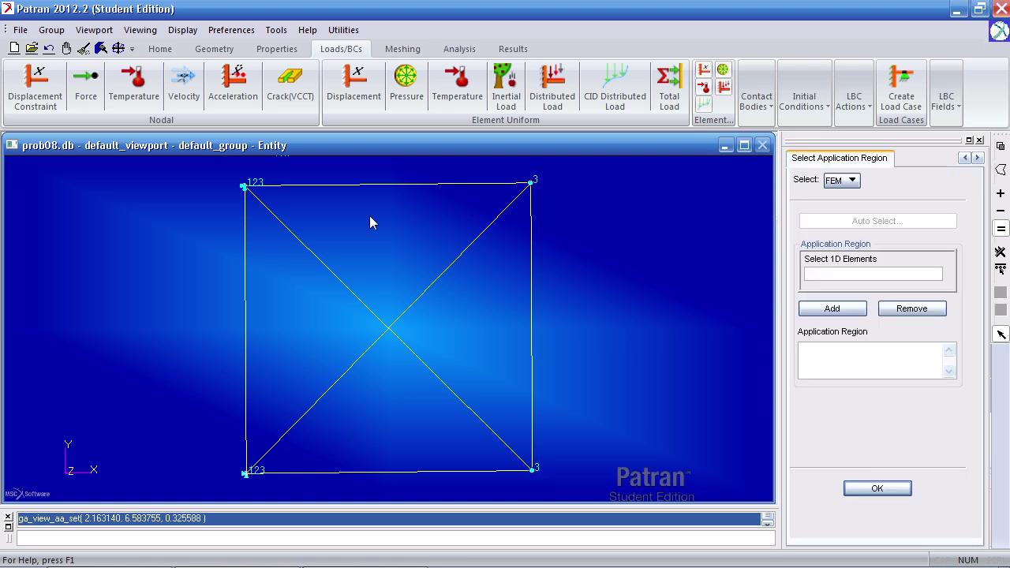
{"action": "left_click_drag", "start_coordinate": [429, 167], "coordinate": [211, 482]}
{"action": "left_click", "coordinate": [836, 308]}
{"action": "left_click", "coordinate": [861, 490]}
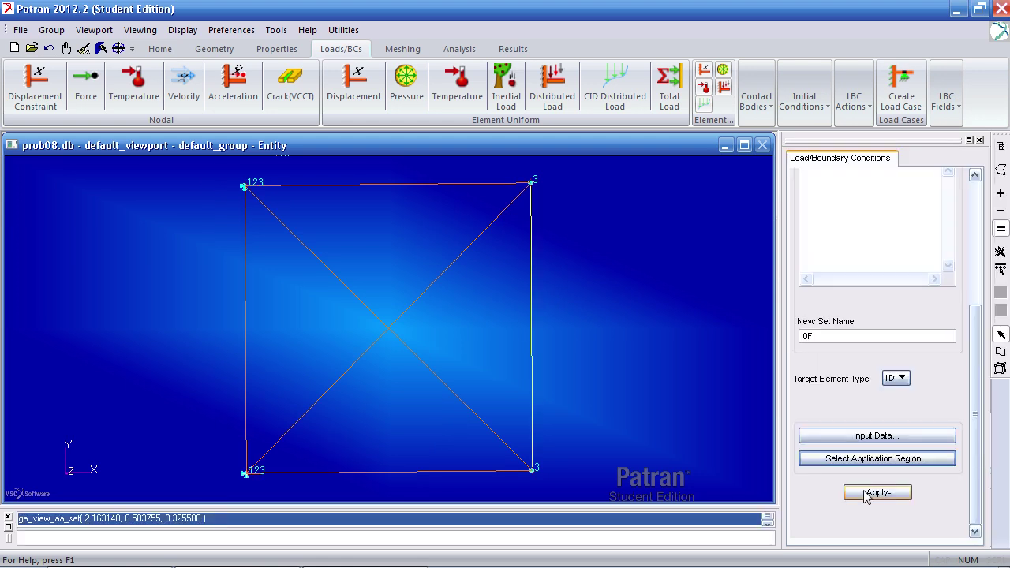
{"action": "left_click", "coordinate": [865, 493]}
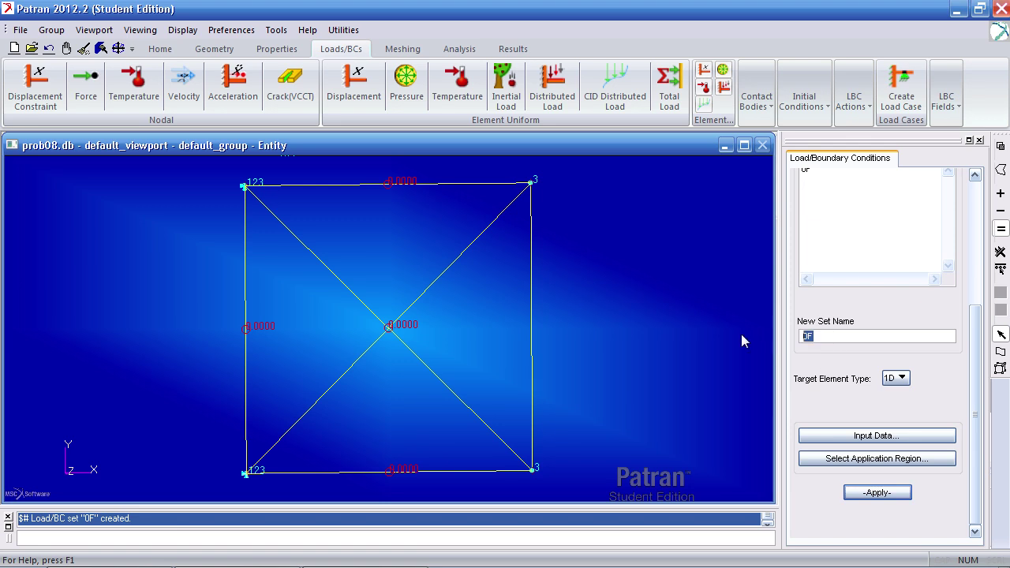
- Start an element uniform temperature load set named 100F for 1D elements with a temperature of 100
{"action": "type", "text": "100"}
{"action": "left_click", "coordinate": [850, 437]}
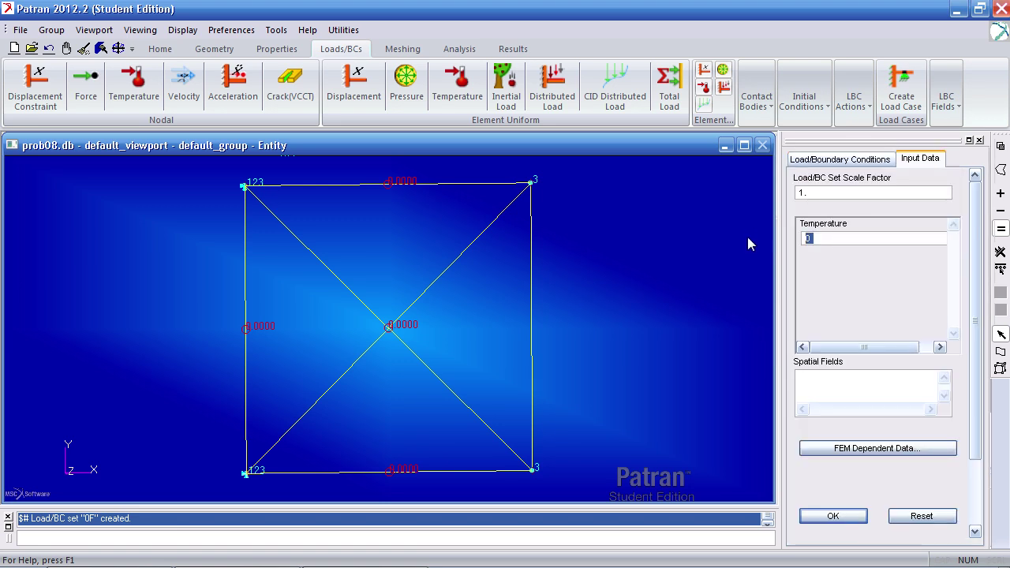
{"action": "type", "text": "100"}
{"action": "left_click", "coordinate": [833, 515]}
- Apply the 100F temperature load to the right vertical bar of the truss and create it
{"action": "left_click", "coordinate": [862, 458]}
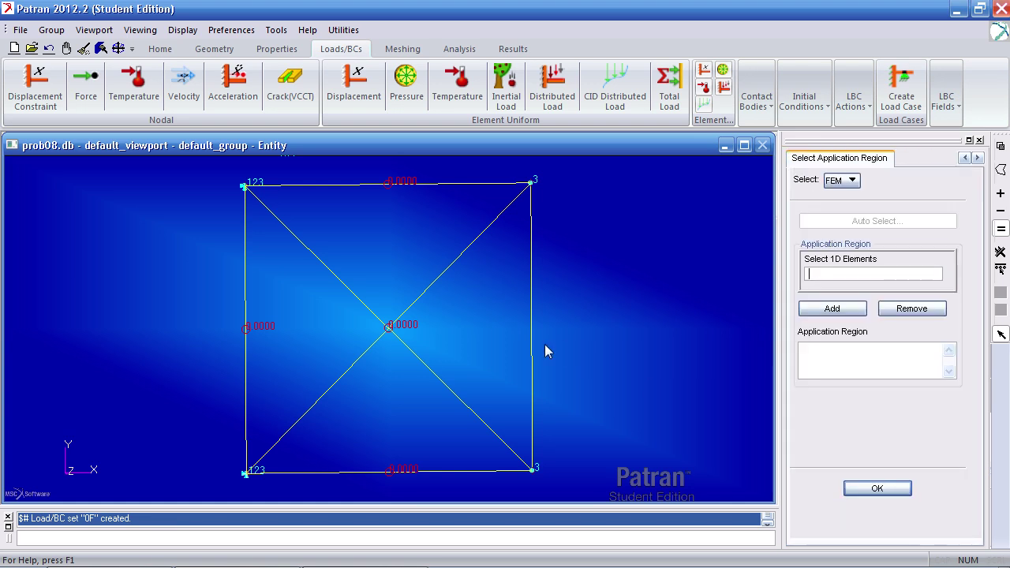
{"action": "left_click", "coordinate": [531, 349]}
{"action": "left_click", "coordinate": [830, 308]}
{"action": "left_click", "coordinate": [875, 488]}
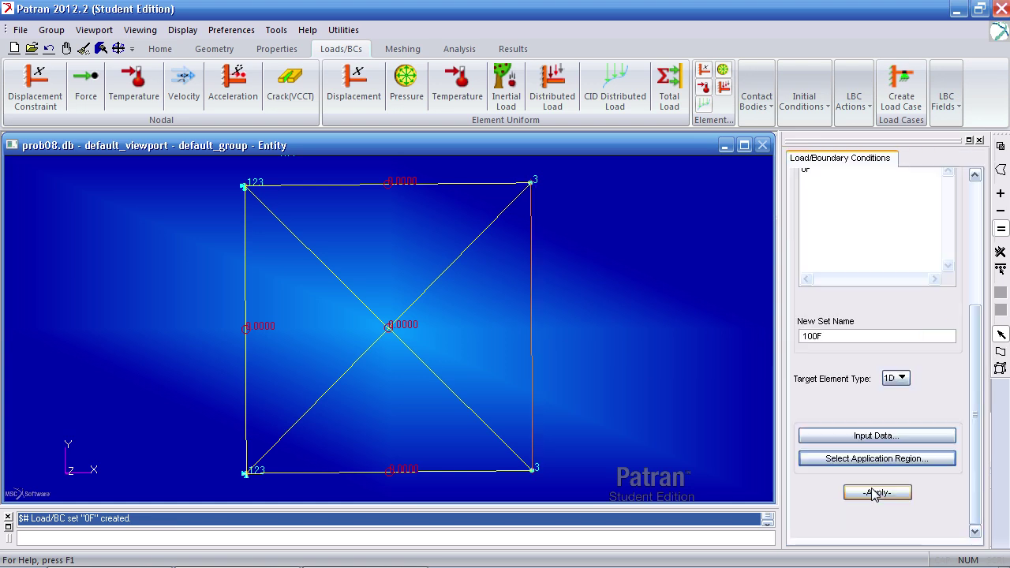
{"action": "left_click", "coordinate": [875, 492]}
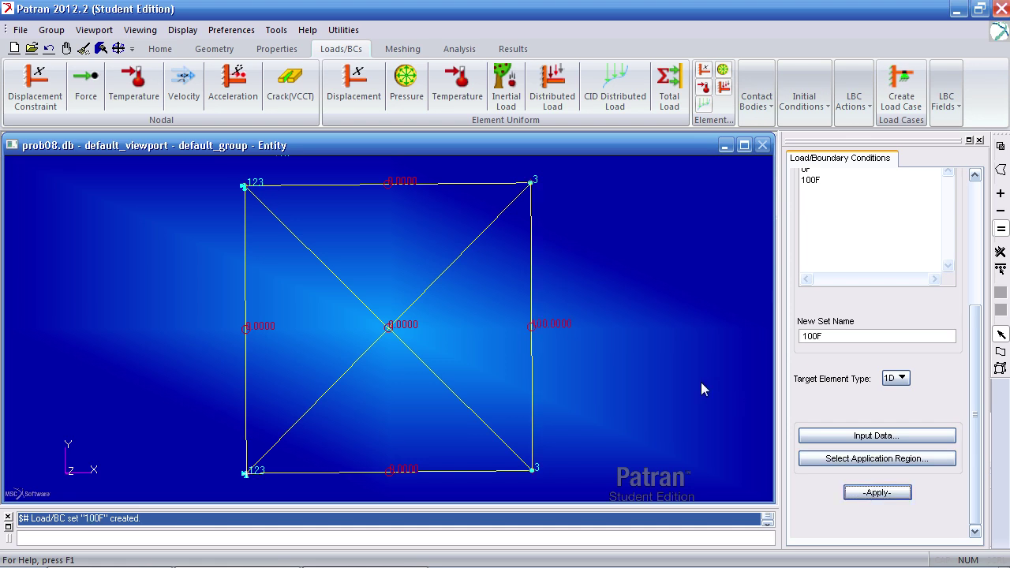
- Open the subcase settings of the prob08 analysis job and select the Default subcase
{"action": "left_click", "coordinate": [460, 49]}
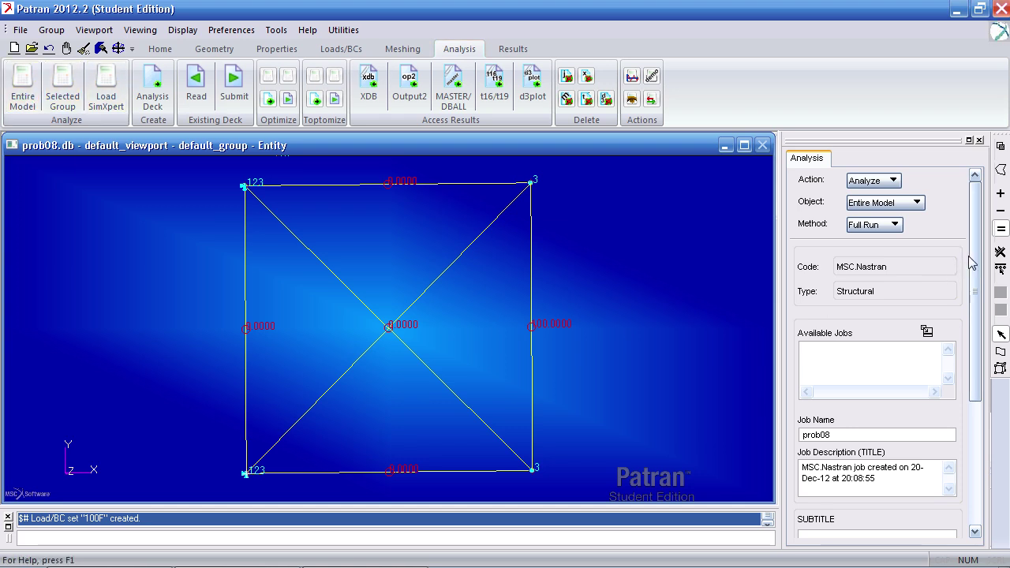
{"action": "scroll", "coordinate": [966, 267], "scroll_direction": "down", "scroll_amount": 5}
{"action": "left_click", "coordinate": [856, 470]}
{"action": "left_click", "coordinate": [641, 180]}
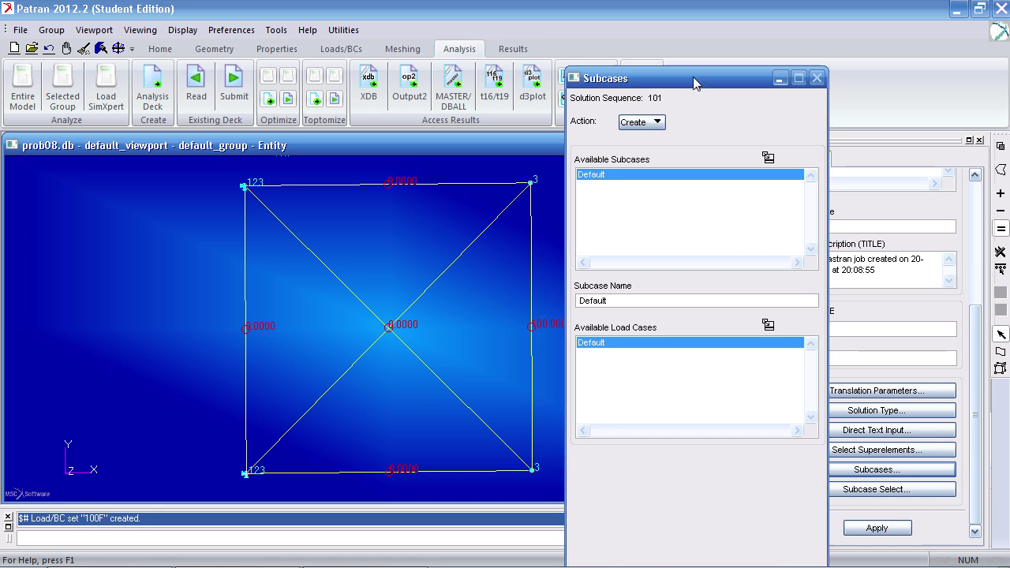
{"action": "left_click_drag", "start_coordinate": [692, 78], "coordinate": [687, 27]}
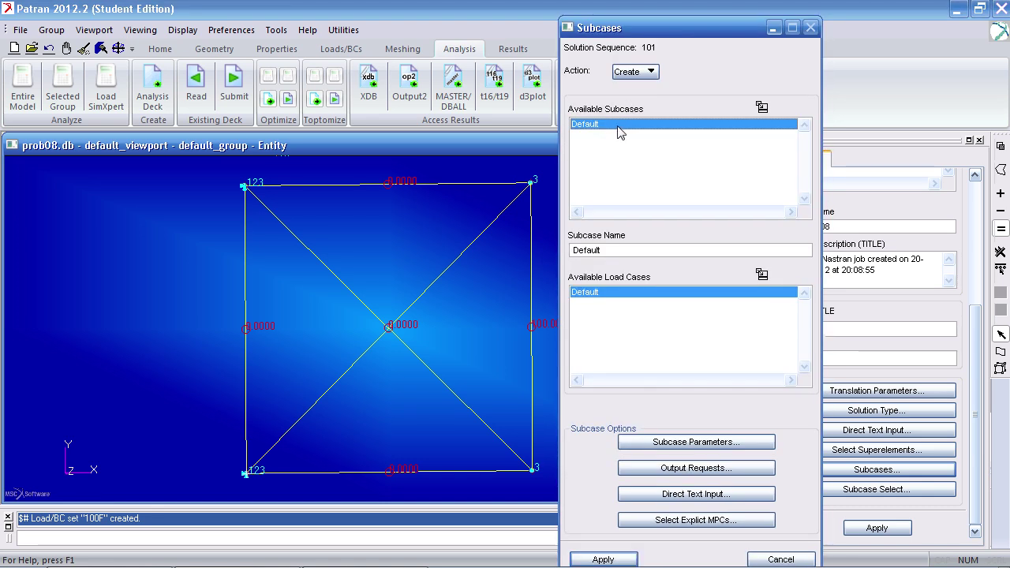
{"action": "left_click", "coordinate": [617, 129]}
{"action": "left_click", "coordinate": [621, 124]}
- Add Element Forces to the Default subcase's output requests, apply the subcase and close its settings
{"action": "left_click", "coordinate": [714, 469]}
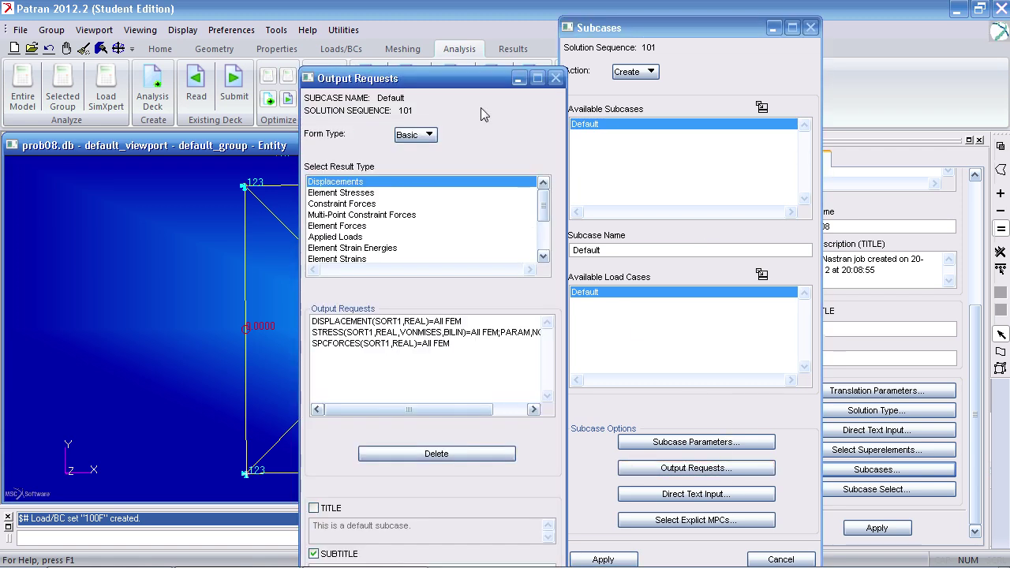
{"action": "left_click_drag", "start_coordinate": [476, 84], "coordinate": [432, 37]}
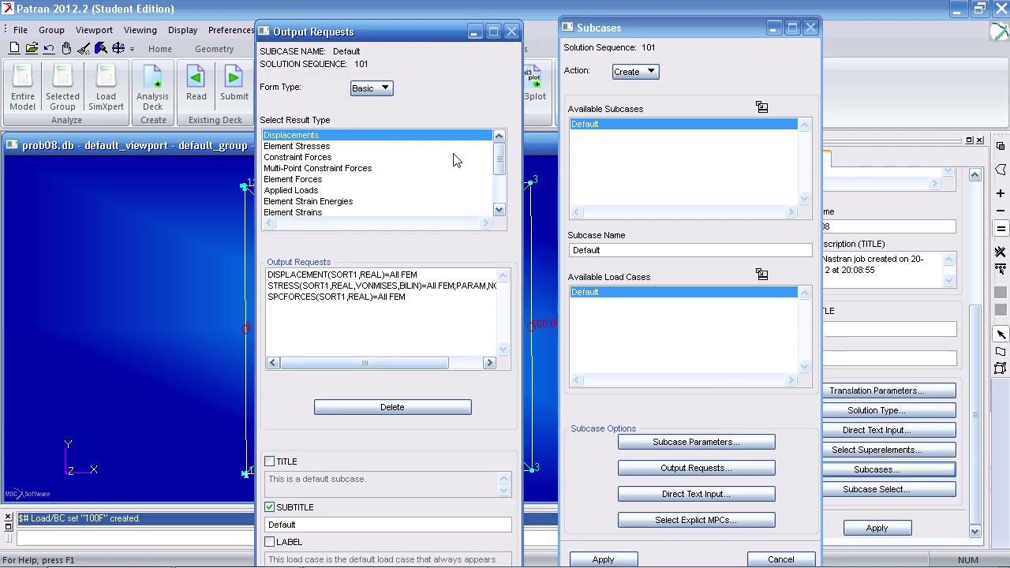
{"action": "left_click_drag", "start_coordinate": [500, 159], "coordinate": [500, 167]}
{"action": "left_click", "coordinate": [323, 157]}
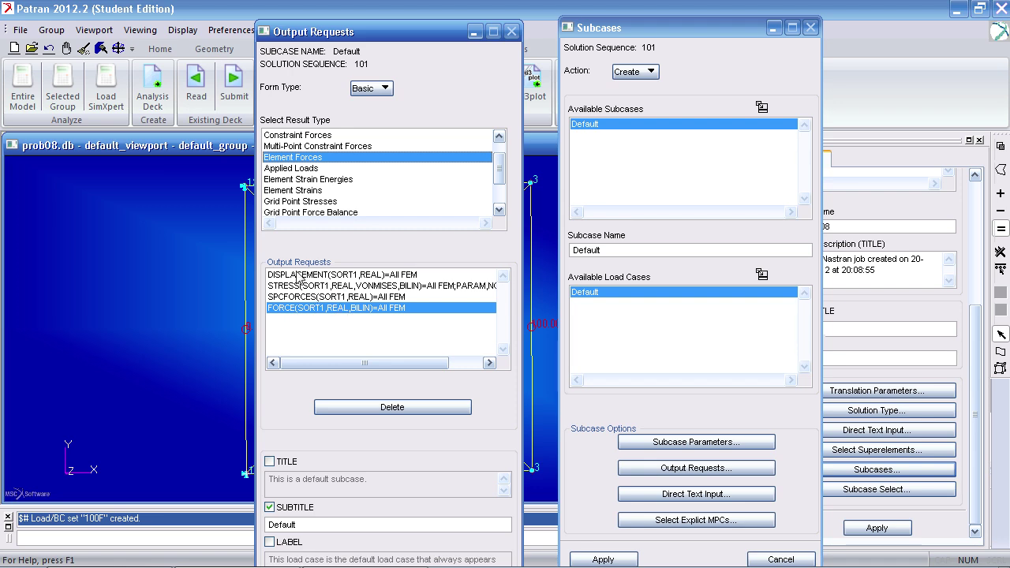
{"action": "left_click", "coordinate": [616, 552]}
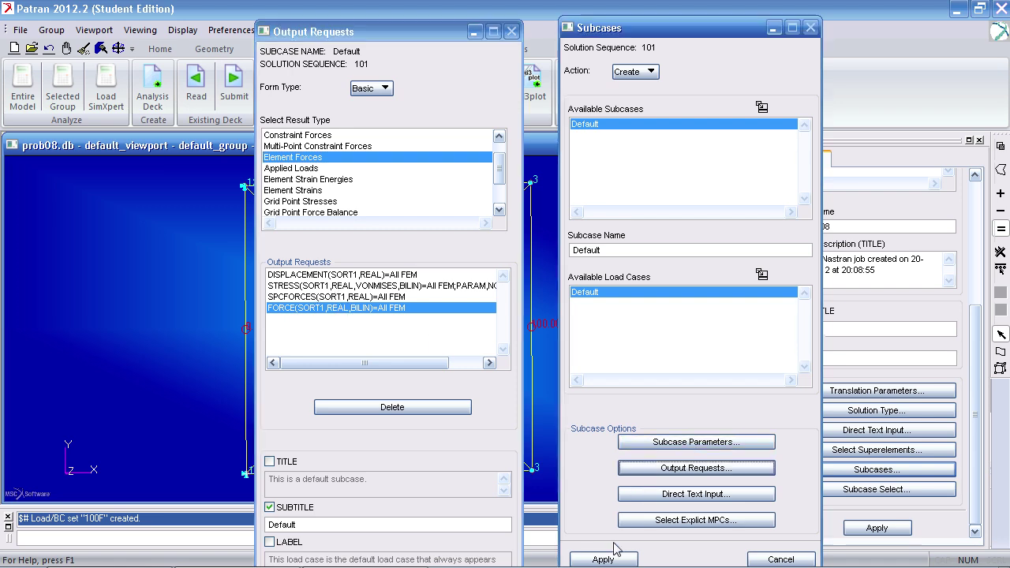
{"action": "left_click", "coordinate": [609, 559]}
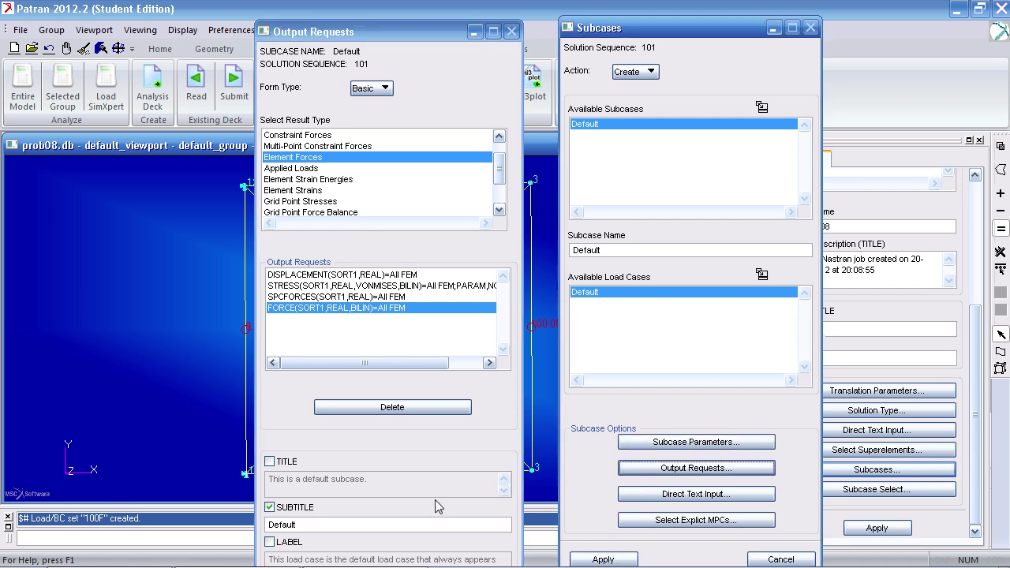
{"action": "left_click", "coordinate": [598, 559]}
{"action": "left_click", "coordinate": [592, 558]}
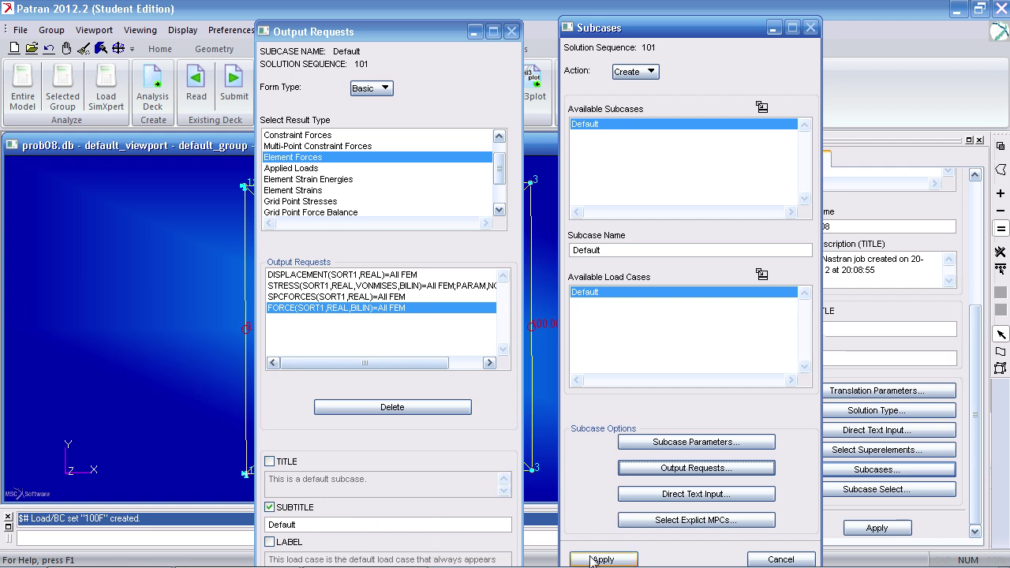
{"action": "left_click", "coordinate": [782, 558]}
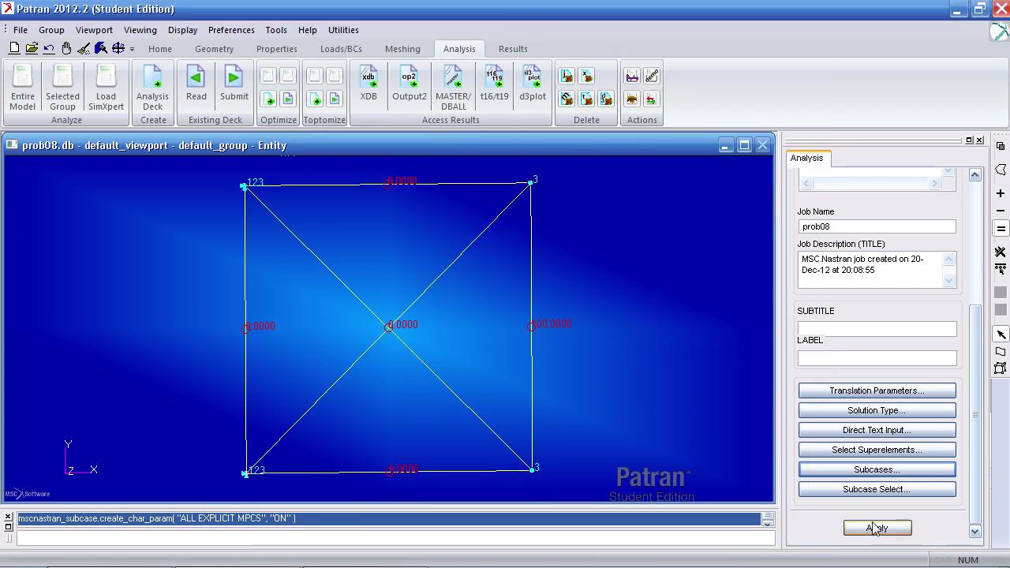
- Submit the full analysis run of the entire model, clear the load and constraint markers, and restore the front view
{"action": "left_click", "coordinate": [868, 527]}
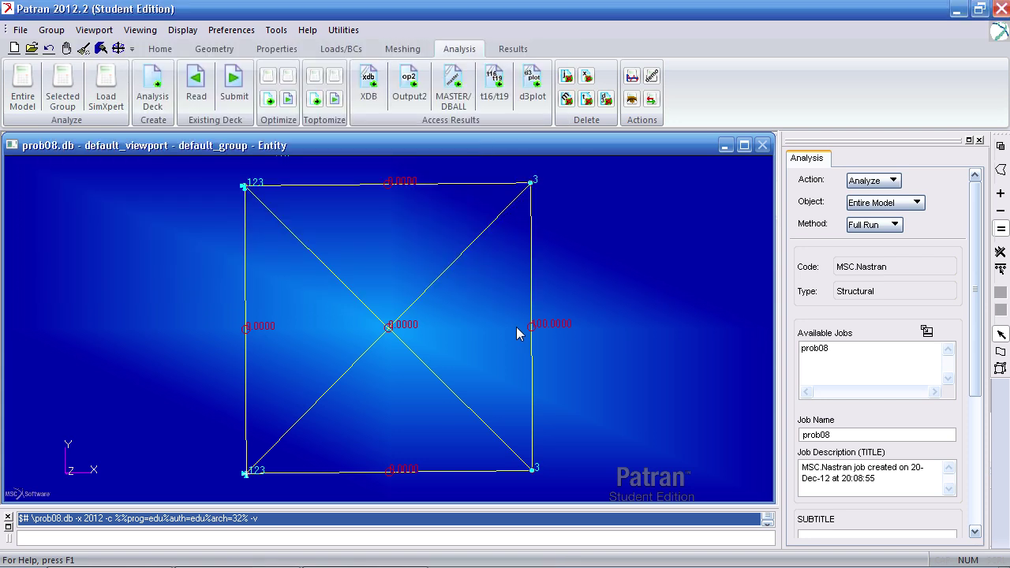
{"action": "left_click", "coordinate": [83, 48]}
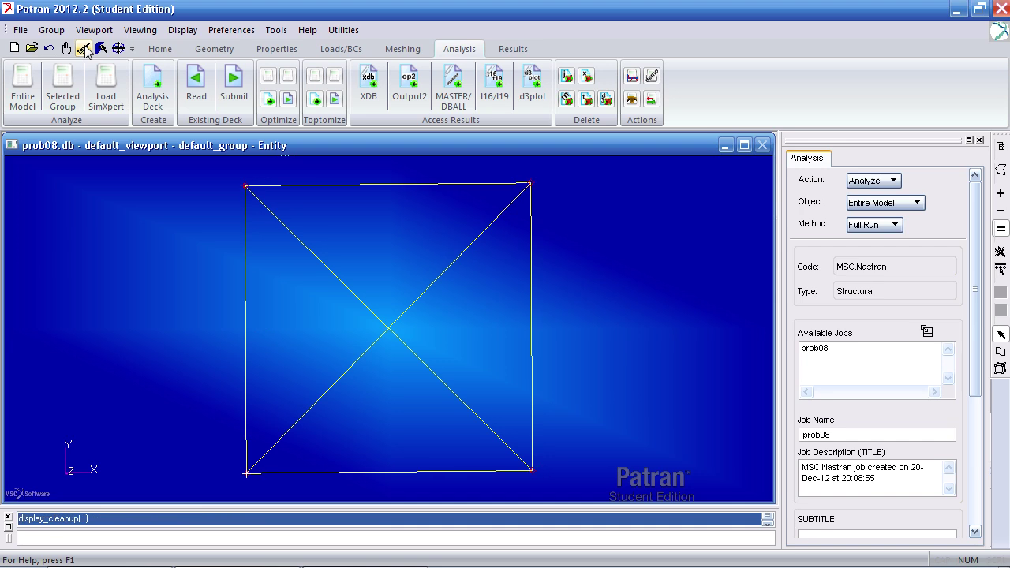
{"action": "left_click", "coordinate": [160, 49]}
{"action": "left_click", "coordinate": [361, 79]}
- Attach the XDB result entities of job prob08 and turn off the enlarged node markers
{"action": "left_click", "coordinate": [465, 50]}
{"action": "left_click", "coordinate": [369, 79]}
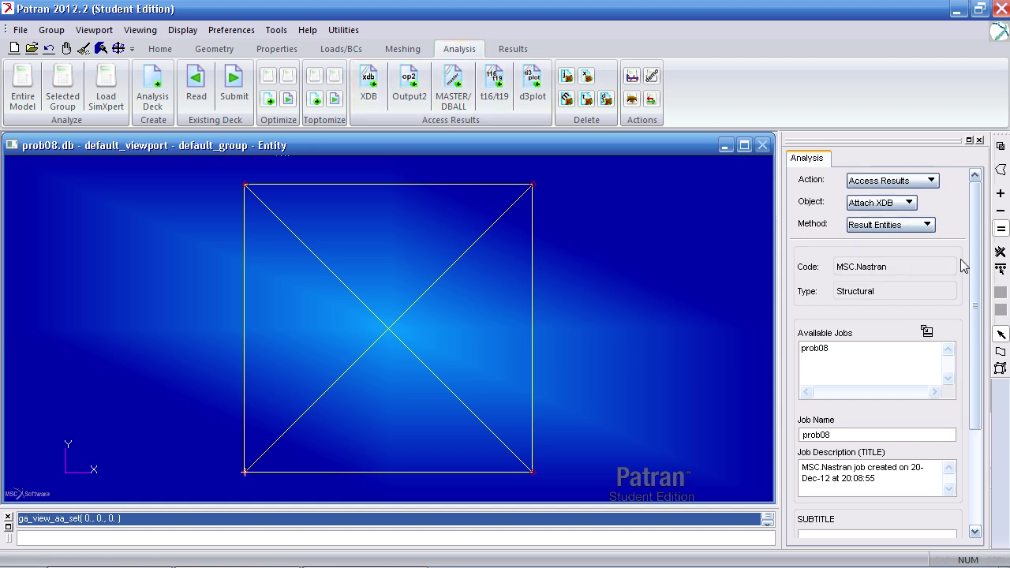
{"action": "left_click", "coordinate": [161, 49]}
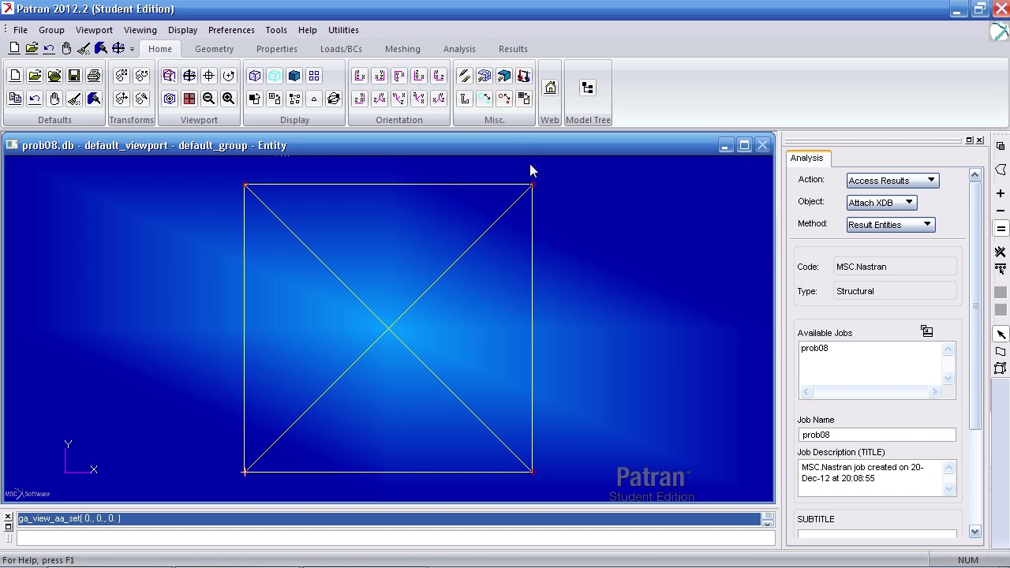
{"action": "left_click", "coordinate": [504, 97]}
{"action": "left_click", "coordinate": [459, 49]}
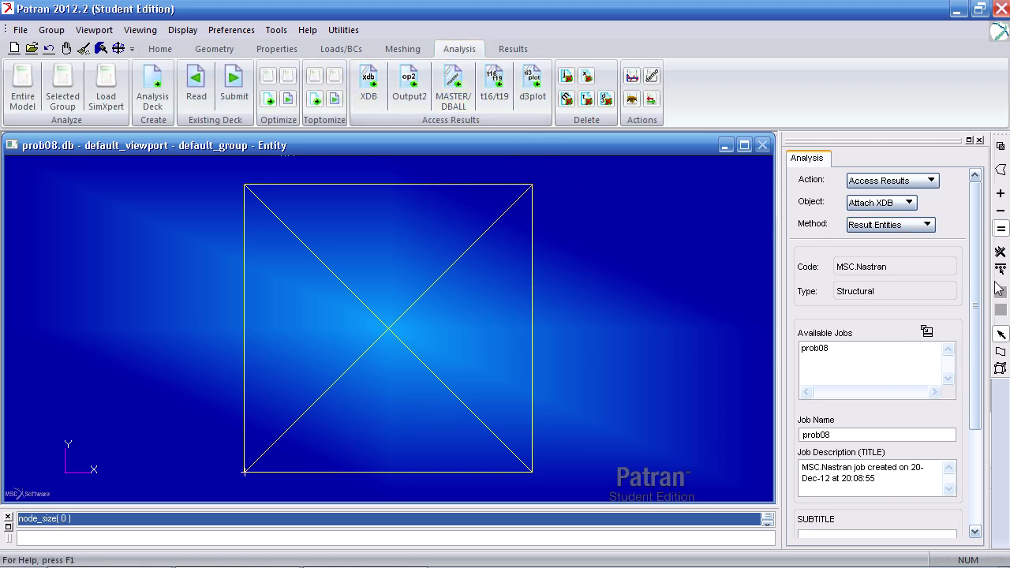
{"action": "scroll", "coordinate": [947, 394], "scroll_direction": "down", "scroll_amount": 5}
{"action": "left_click", "coordinate": [889, 513]}
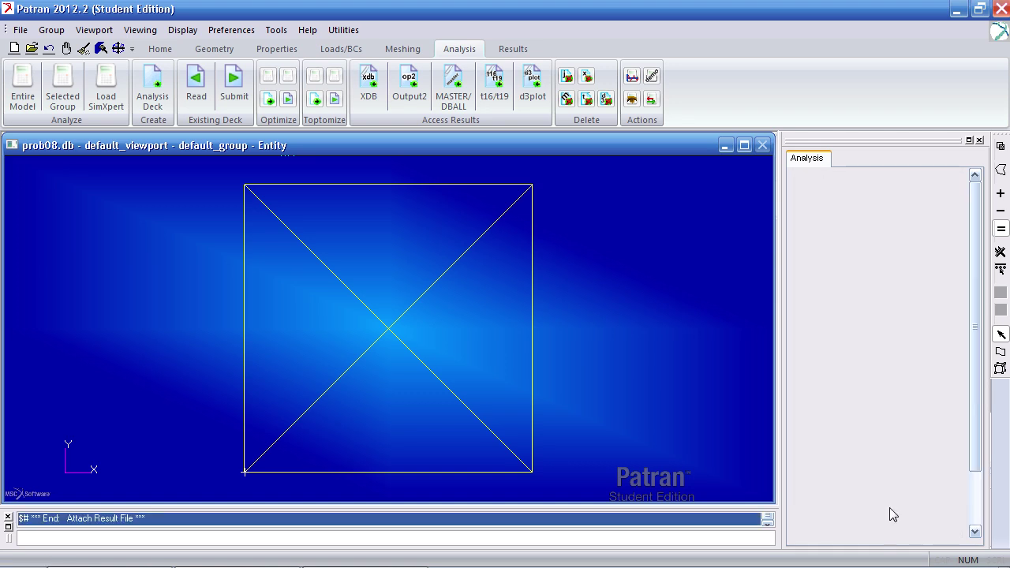
- Set up a vector marker plot of the Displacements, Translational result for the Default static subcase
{"action": "left_click", "coordinate": [513, 49]}
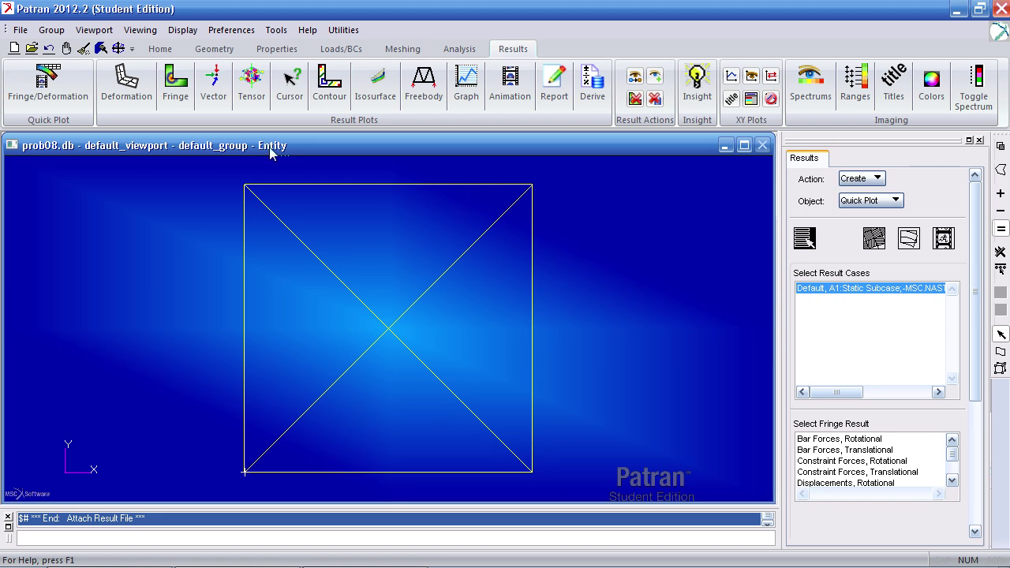
{"action": "left_click", "coordinate": [213, 95]}
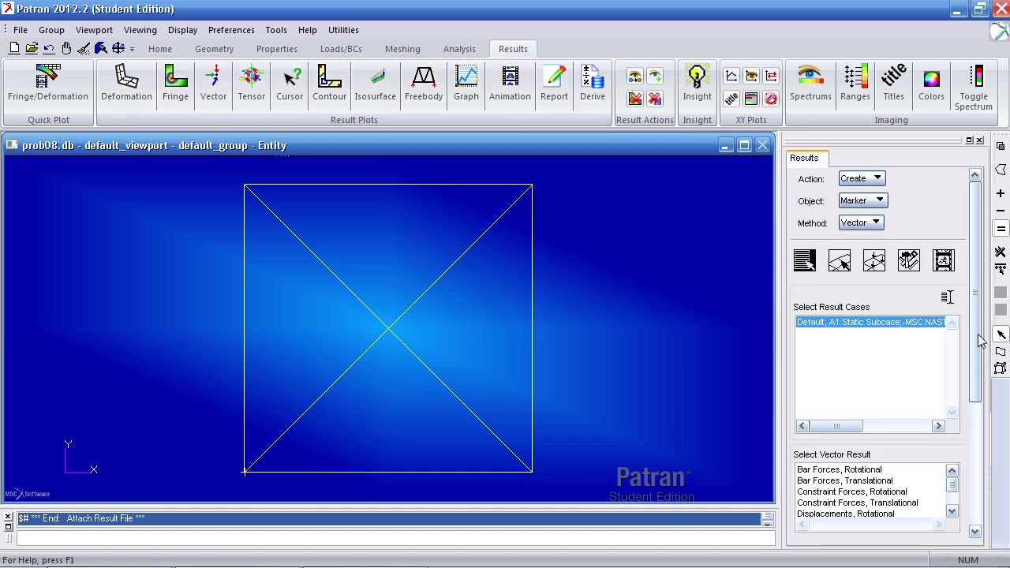
{"action": "scroll", "coordinate": [890, 395], "scroll_direction": "down", "scroll_amount": 5}
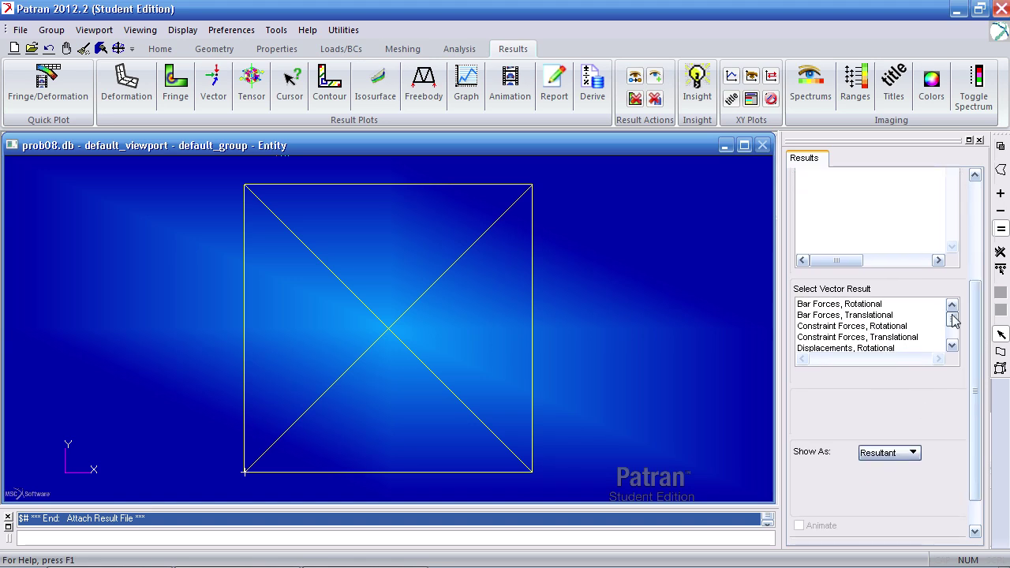
{"action": "left_click_drag", "start_coordinate": [952, 320], "coordinate": [953, 326]}
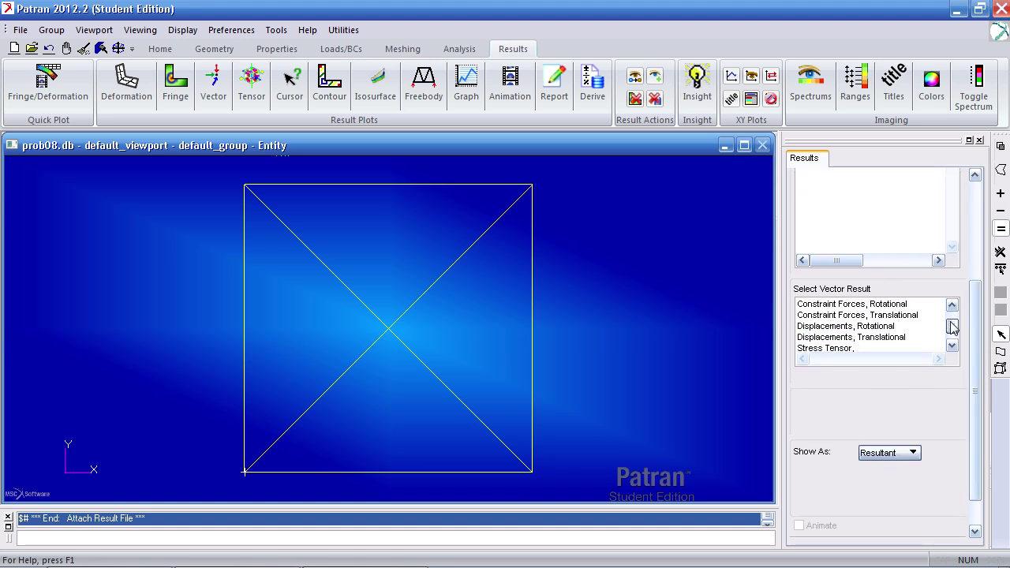
{"action": "left_click", "coordinate": [856, 338]}
- Show the displacement vectors as components with only XX enabled, and create the plot
{"action": "left_click", "coordinate": [896, 412]}
{"action": "left_click", "coordinate": [904, 418]}
{"action": "left_click", "coordinate": [860, 432]}
{"action": "left_click", "coordinate": [905, 431]}
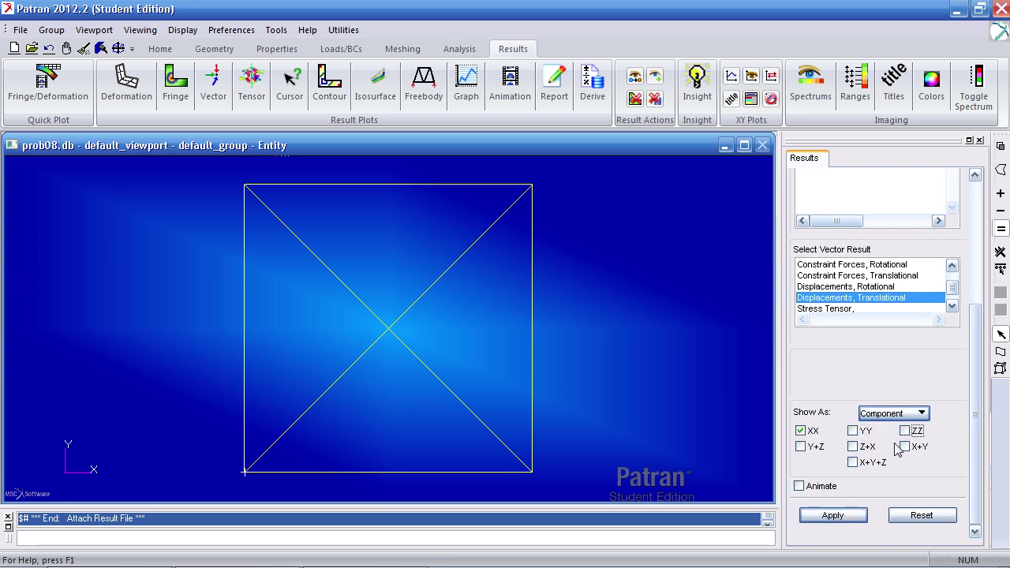
{"action": "left_click", "coordinate": [835, 519]}
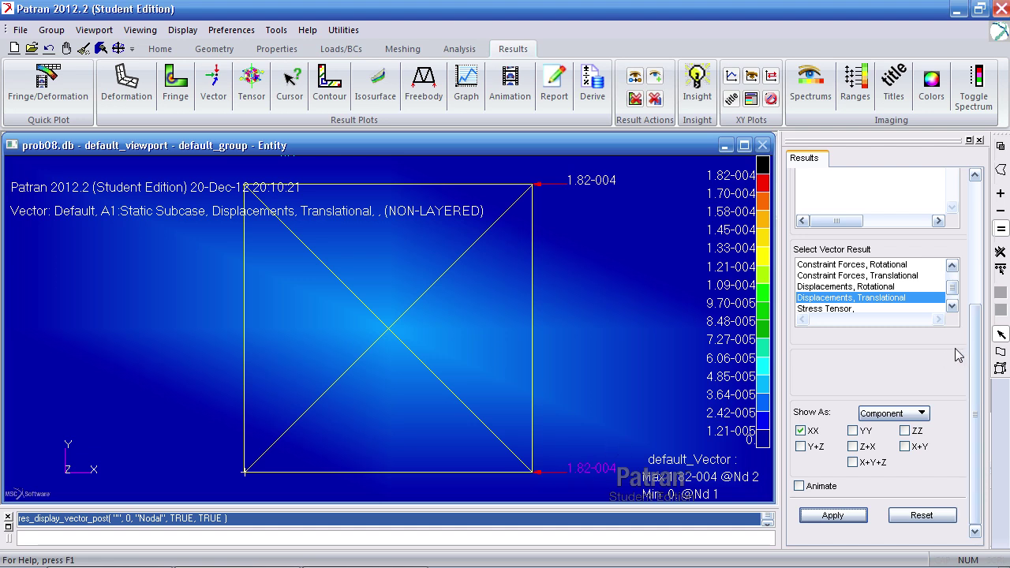
- Switch to document.pdf in Adobe Reader to examine Problem 8's theoretical displacements, and return to Patran
{"action": "key", "text": "alt+Tab"}
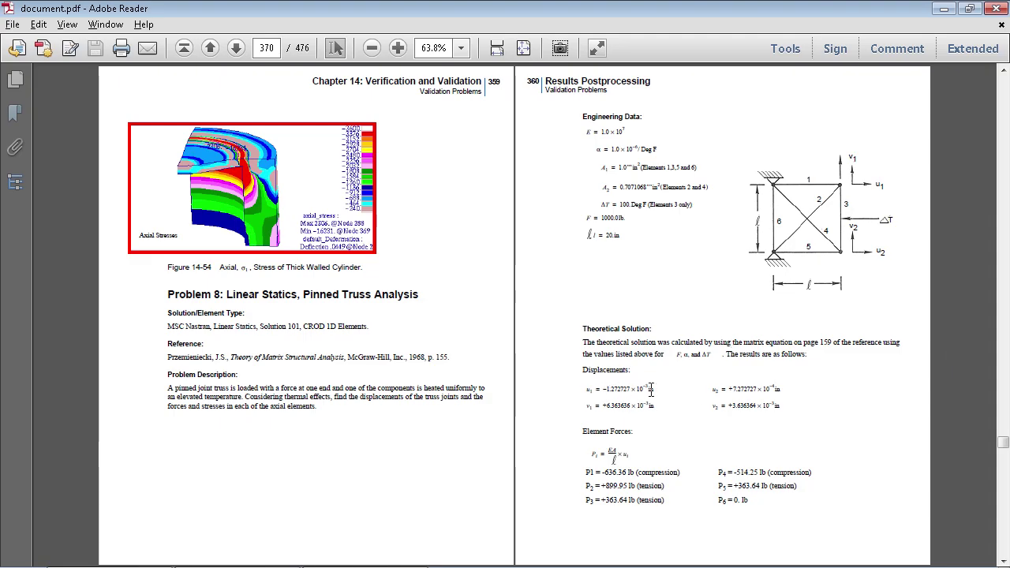
{"action": "left_click_drag", "start_coordinate": [733, 388], "coordinate": [760, 390]}
{"action": "key", "text": "alt+Tab"}
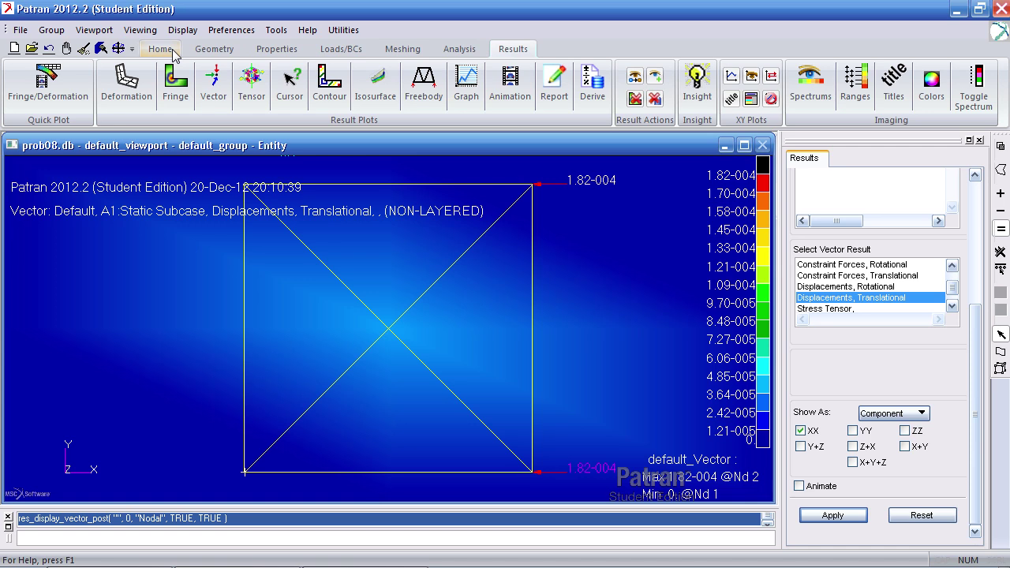
- Start a nodal force load set named F with a force vector of <0,1000,0>
{"action": "left_click", "coordinate": [350, 57]}
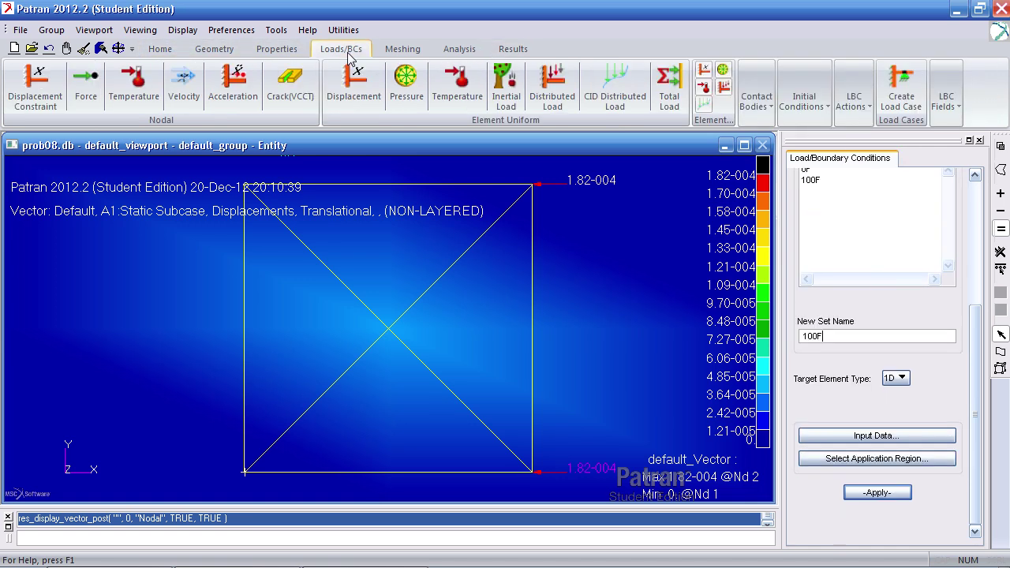
{"action": "left_click", "coordinate": [86, 83]}
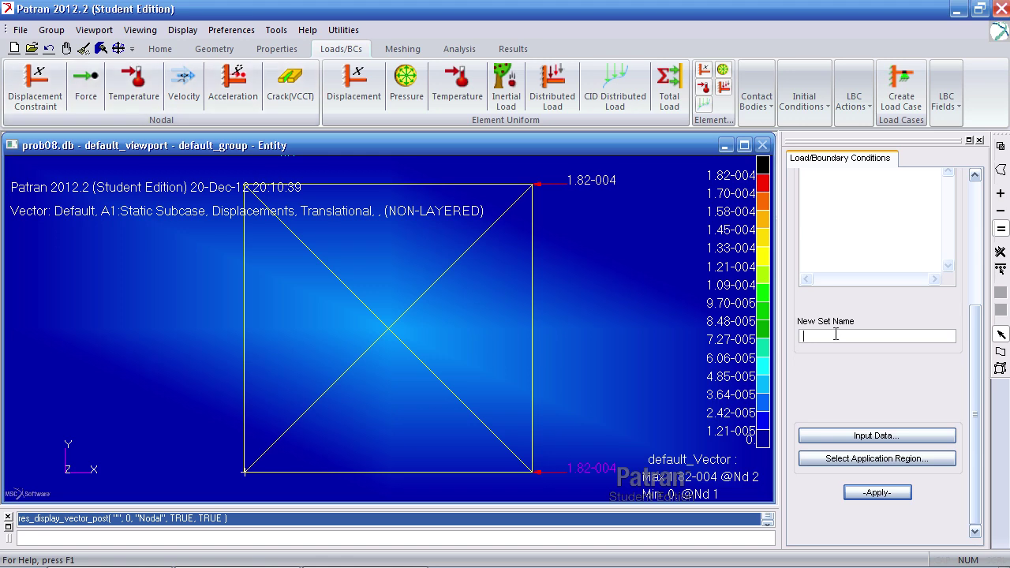
{"action": "left_click", "coordinate": [868, 435]}
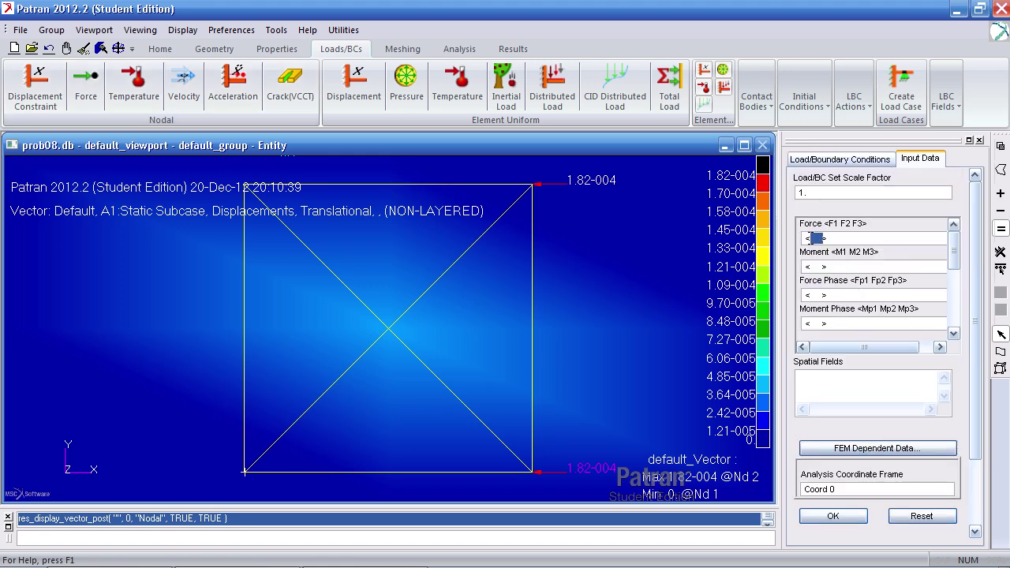
{"action": "type", "text": "0,1000,0"}
{"action": "left_click", "coordinate": [834, 517]}
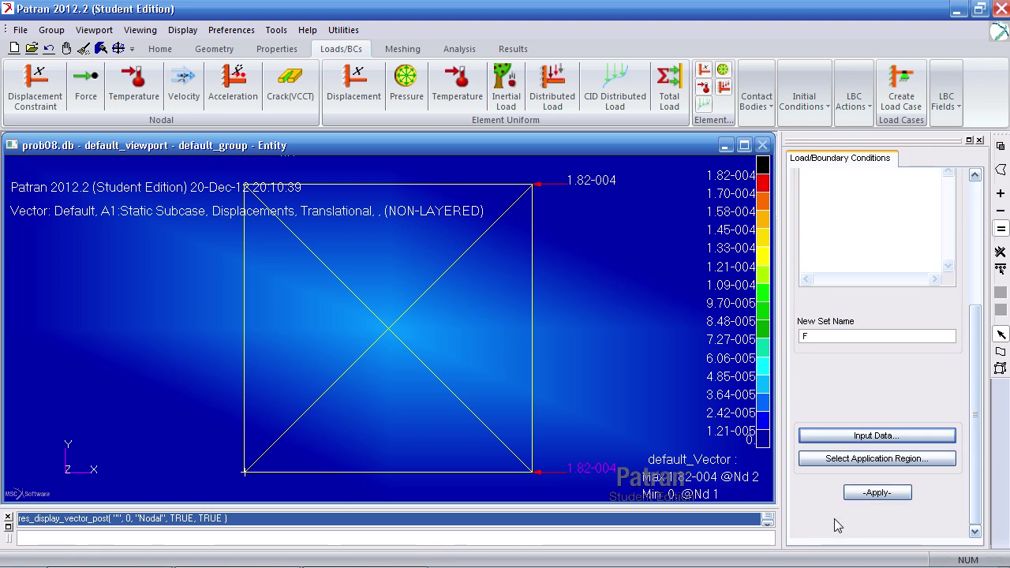
- Apply force load set F to the truss's upper-right node, using FEM node selection for the application region
{"action": "left_click", "coordinate": [855, 466]}
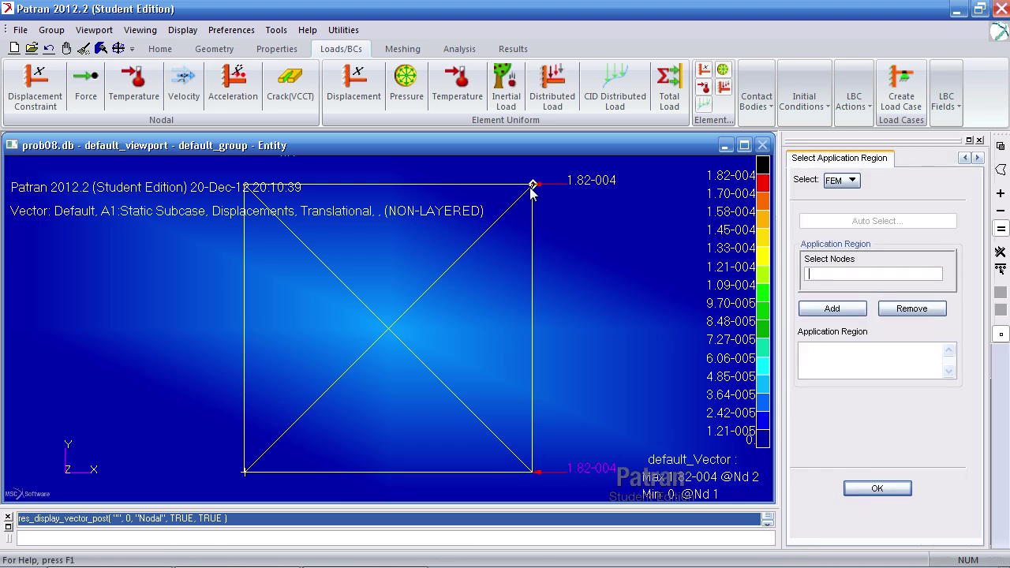
{"action": "left_click", "coordinate": [836, 180]}
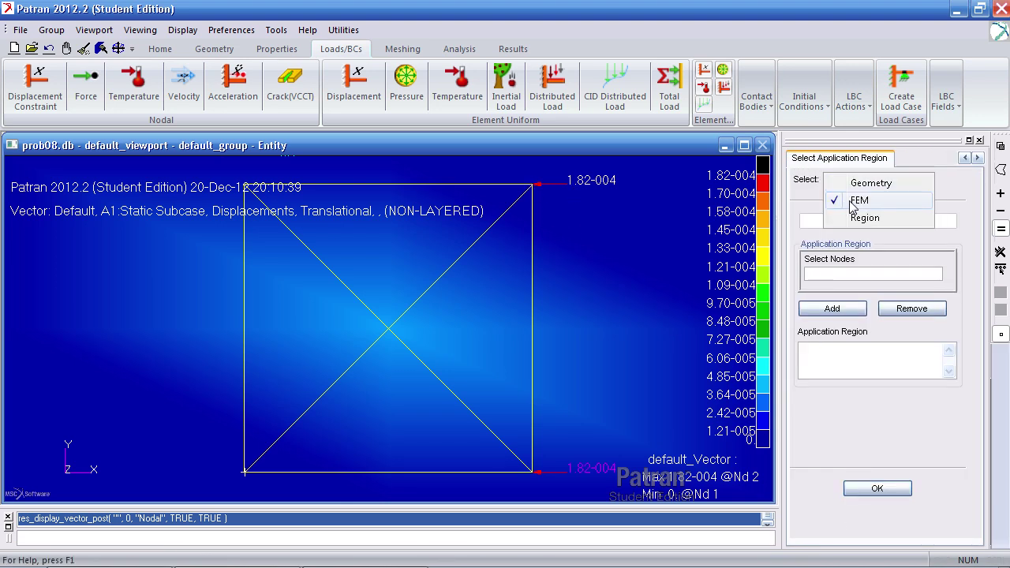
{"action": "left_click", "coordinate": [855, 204]}
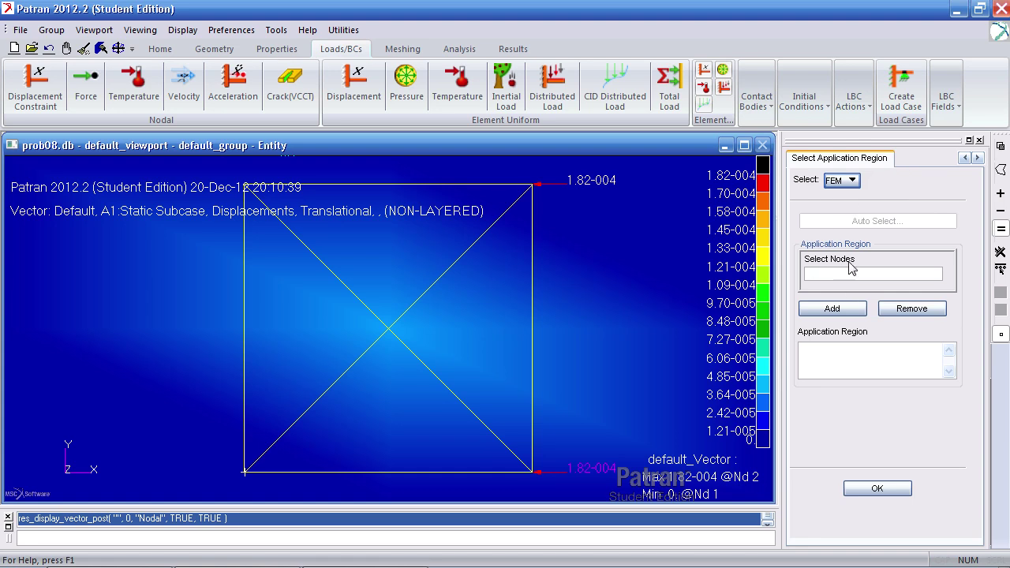
{"action": "left_click", "coordinate": [534, 185]}
{"action": "left_click", "coordinate": [833, 308]}
{"action": "left_click", "coordinate": [877, 488]}
{"action": "left_click", "coordinate": [875, 492]}
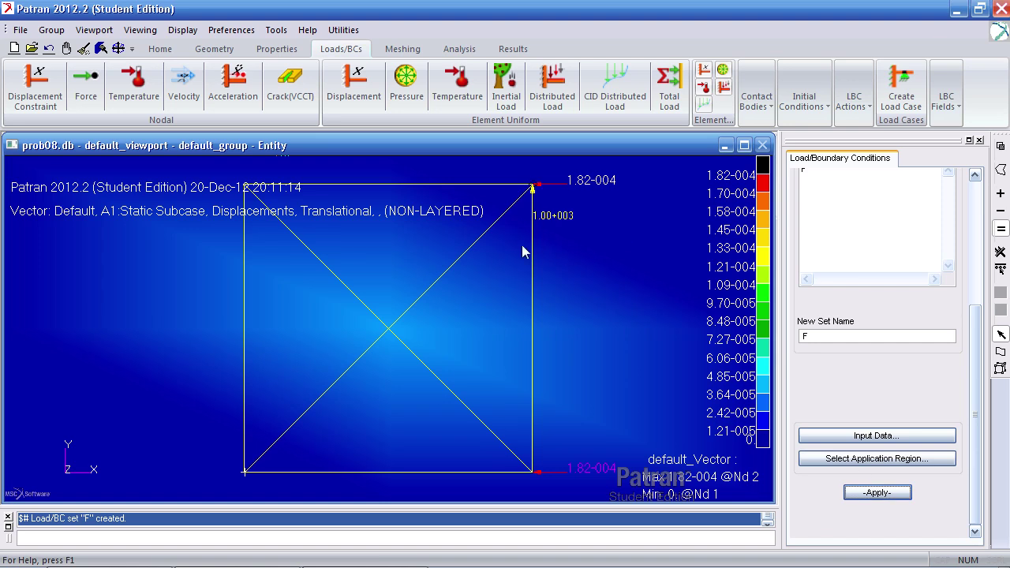
- Rerun the entire-model full analysis for job prob08, overwriting the existing job
{"action": "left_click", "coordinate": [459, 49]}
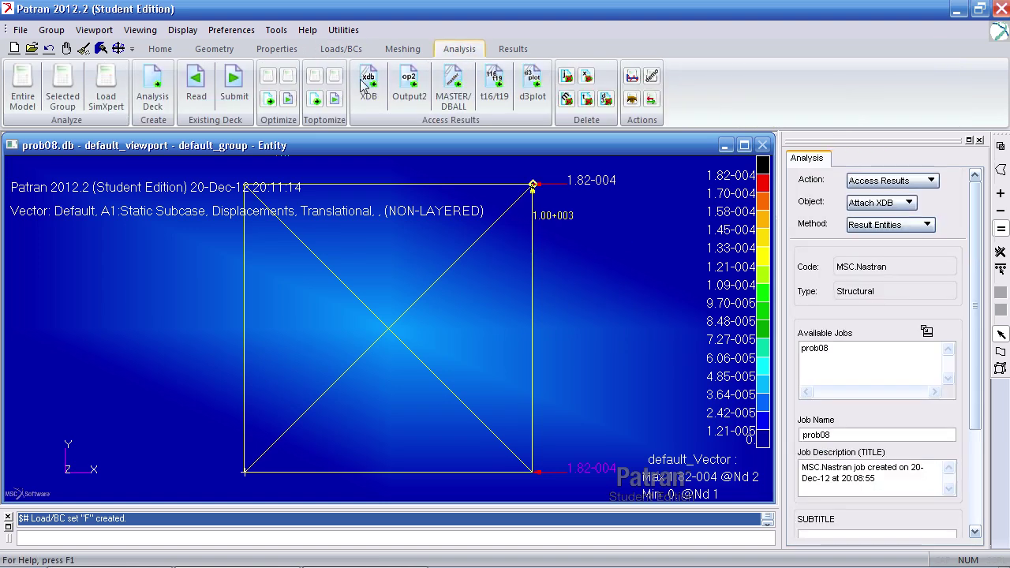
{"action": "left_click", "coordinate": [22, 83]}
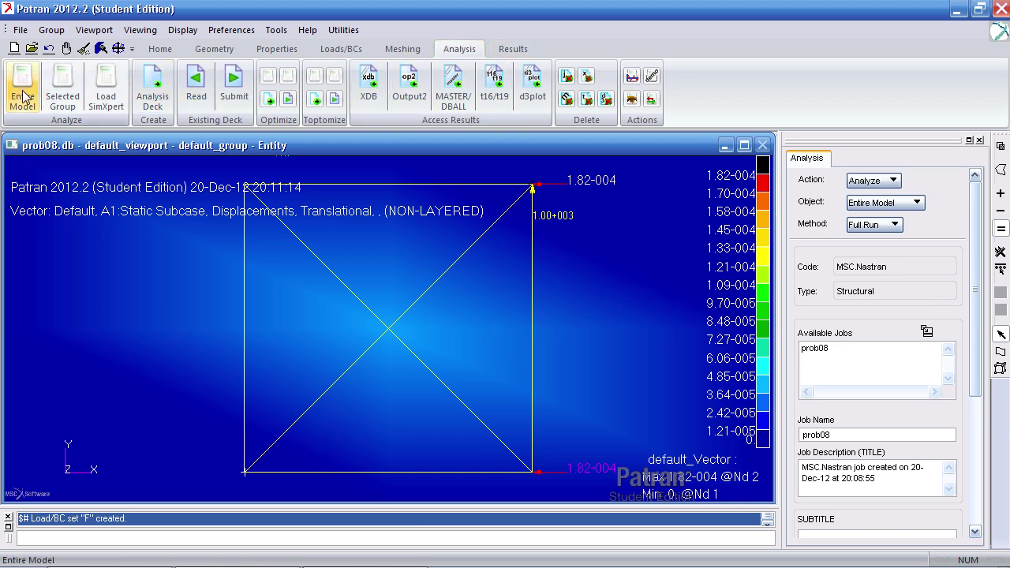
{"action": "left_click_drag", "start_coordinate": [975, 276], "coordinate": [976, 407]}
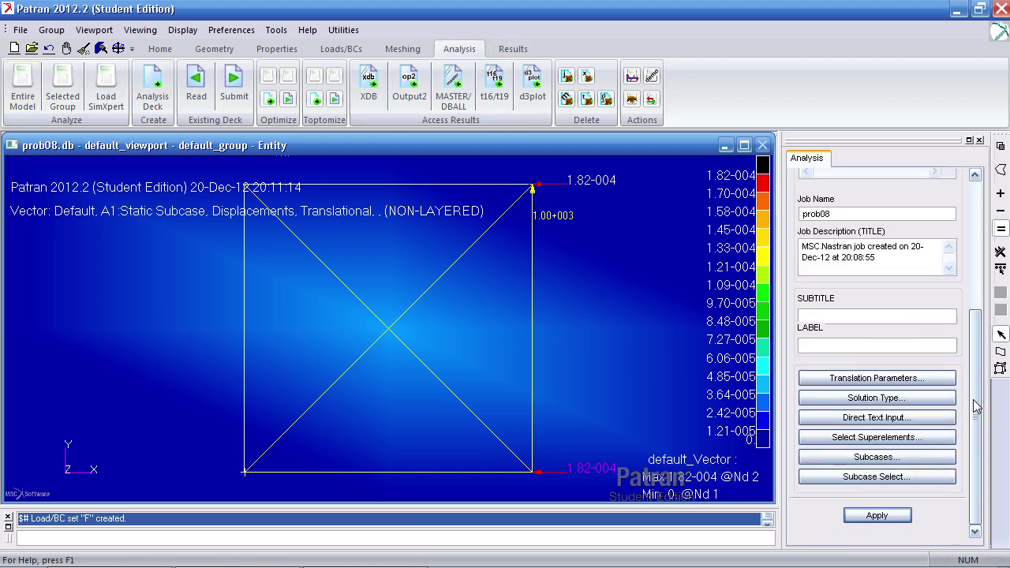
{"action": "left_click", "coordinate": [878, 515]}
{"action": "left_click_drag", "start_coordinate": [486, 274], "coordinate": [161, 277]}
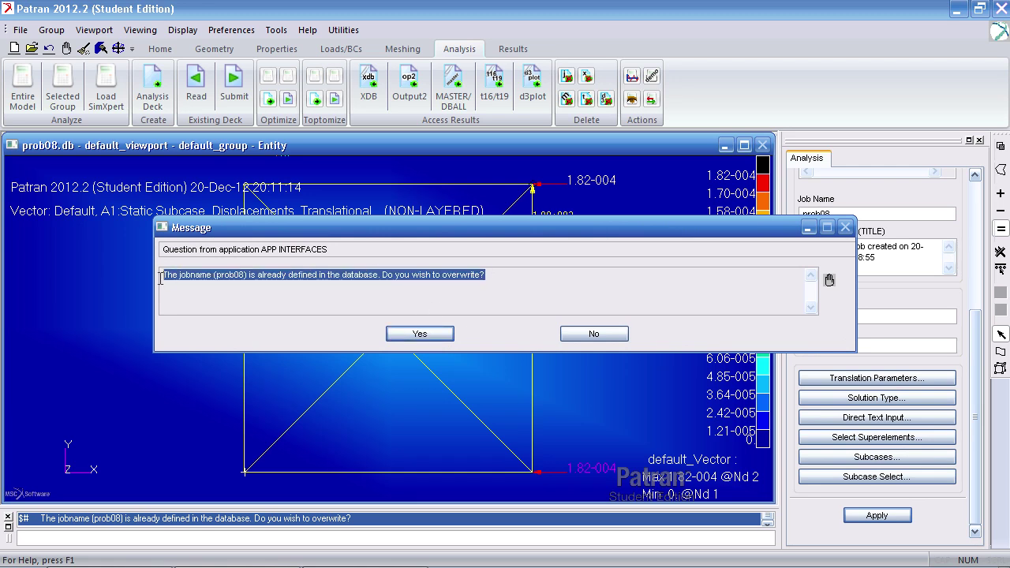
{"action": "left_click", "coordinate": [412, 336]}
{"action": "left_click", "coordinate": [424, 335]}
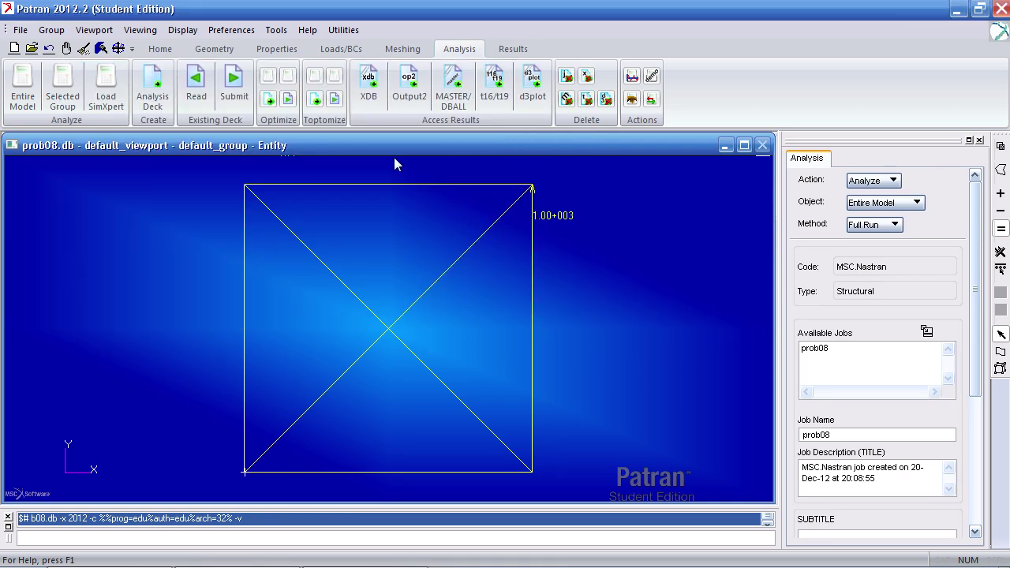
- Attach the XDB result entities for job prob08
{"action": "left_click", "coordinate": [368, 81]}
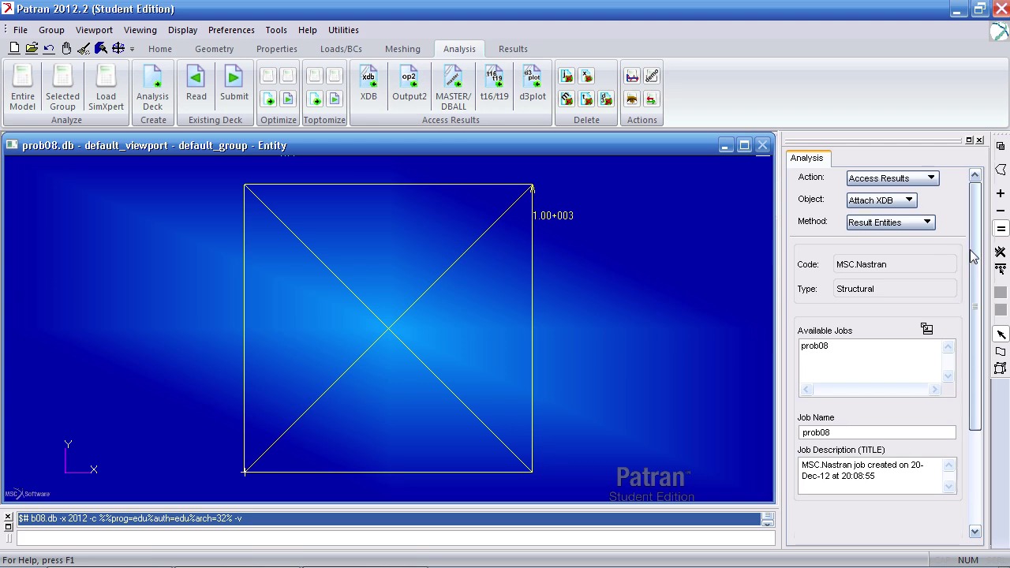
{"action": "scroll", "coordinate": [972, 254], "scroll_direction": "down", "scroll_amount": 5}
{"action": "left_click", "coordinate": [908, 513]}
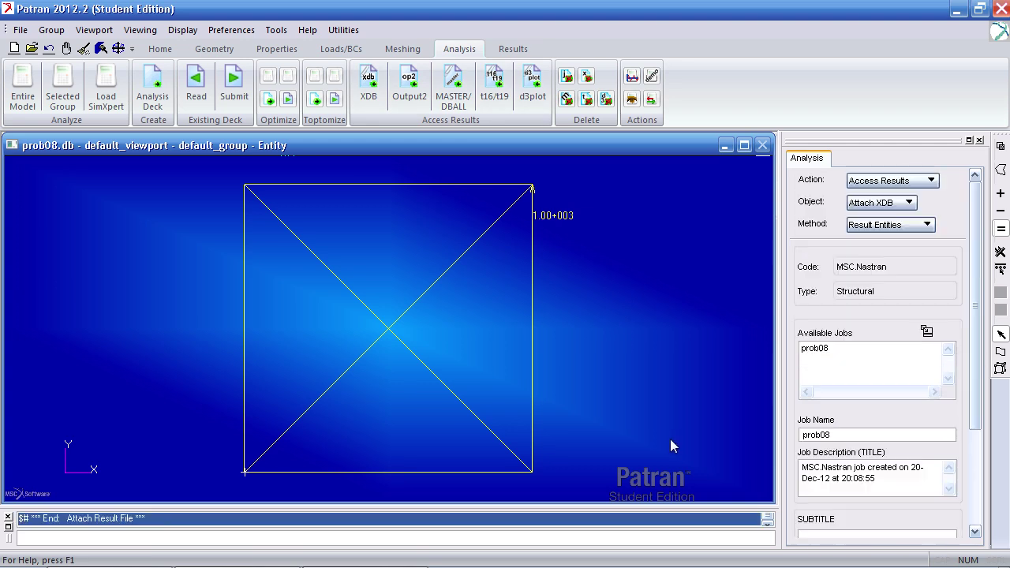
- Create a vector marker plot of the Displacements, Translational result for the Default static subcase with only the XX component
{"action": "left_click", "coordinate": [513, 49]}
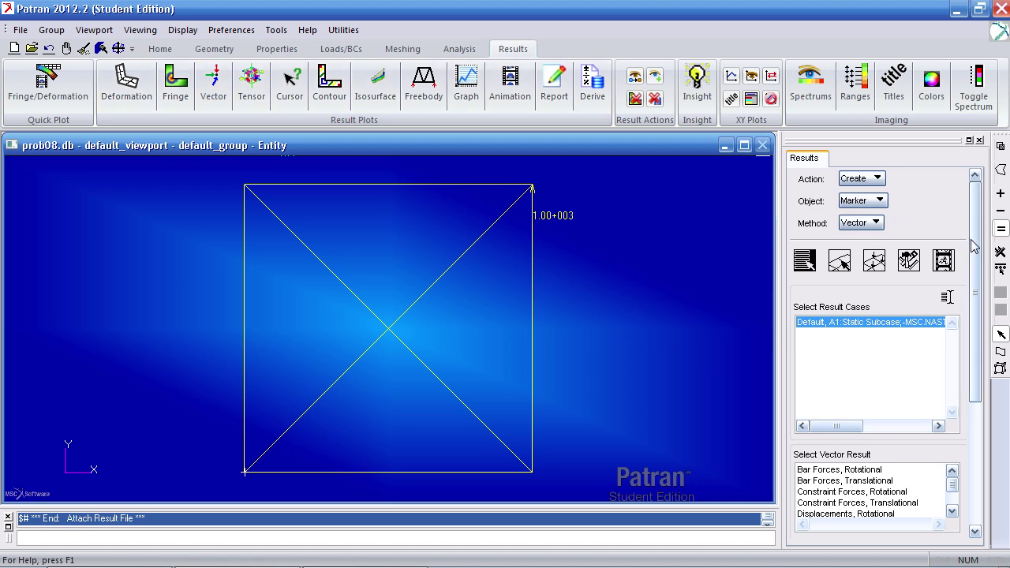
{"action": "scroll", "coordinate": [974, 253], "scroll_direction": "down", "scroll_amount": 1}
{"action": "scroll", "coordinate": [974, 253], "scroll_direction": "down", "scroll_amount": 3}
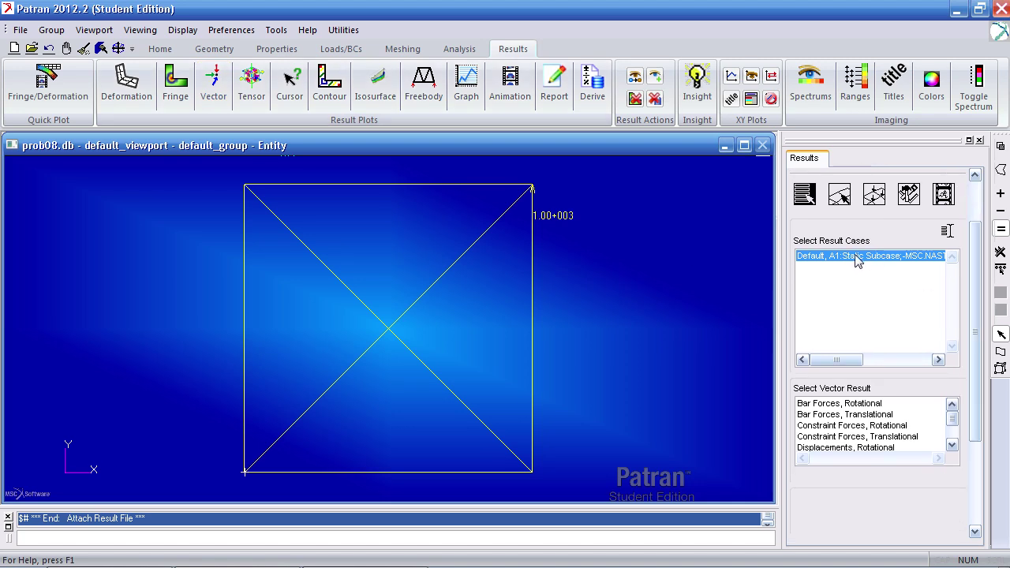
{"action": "scroll", "coordinate": [868, 347], "scroll_direction": "down", "scroll_amount": 5}
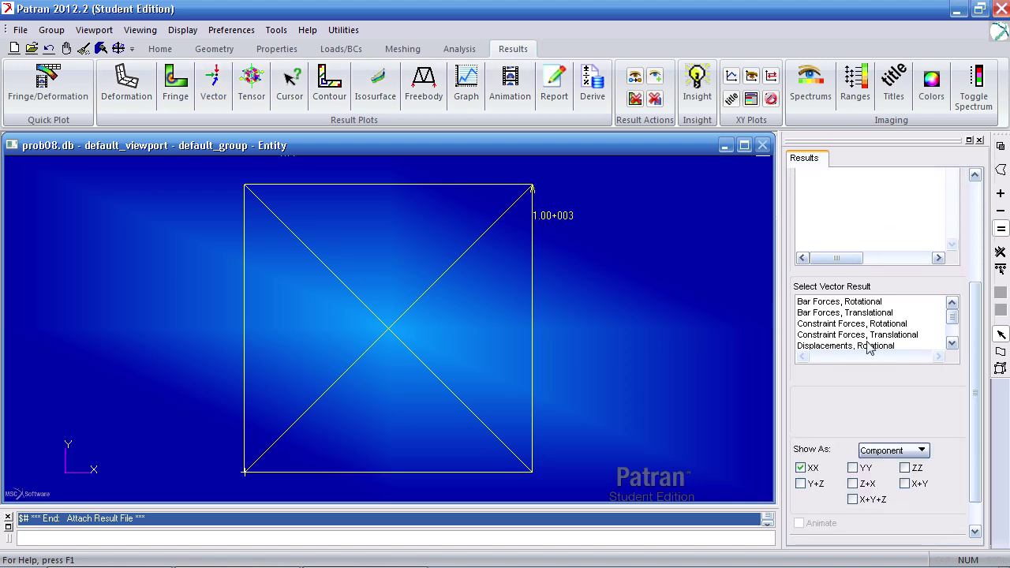
{"action": "left_click", "coordinate": [952, 343]}
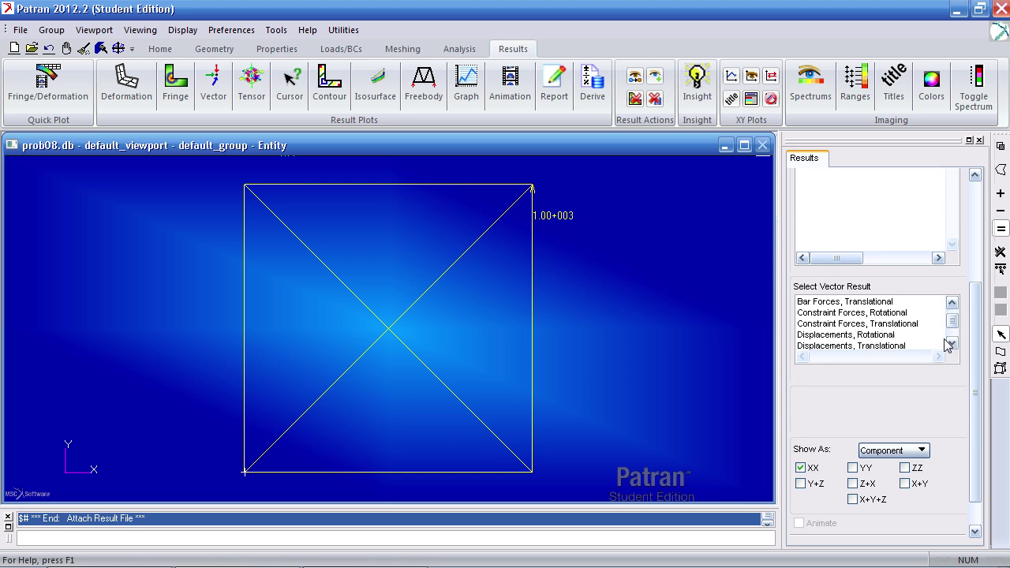
{"action": "left_click", "coordinate": [891, 348]}
{"action": "scroll", "coordinate": [973, 377], "scroll_direction": "down", "scroll_amount": 2}
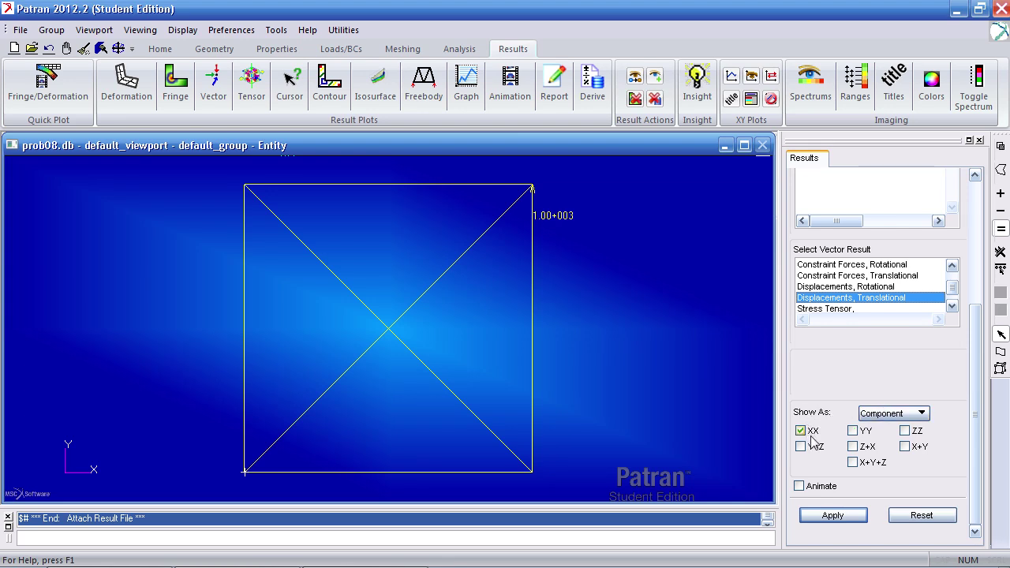
{"action": "left_click", "coordinate": [836, 516]}
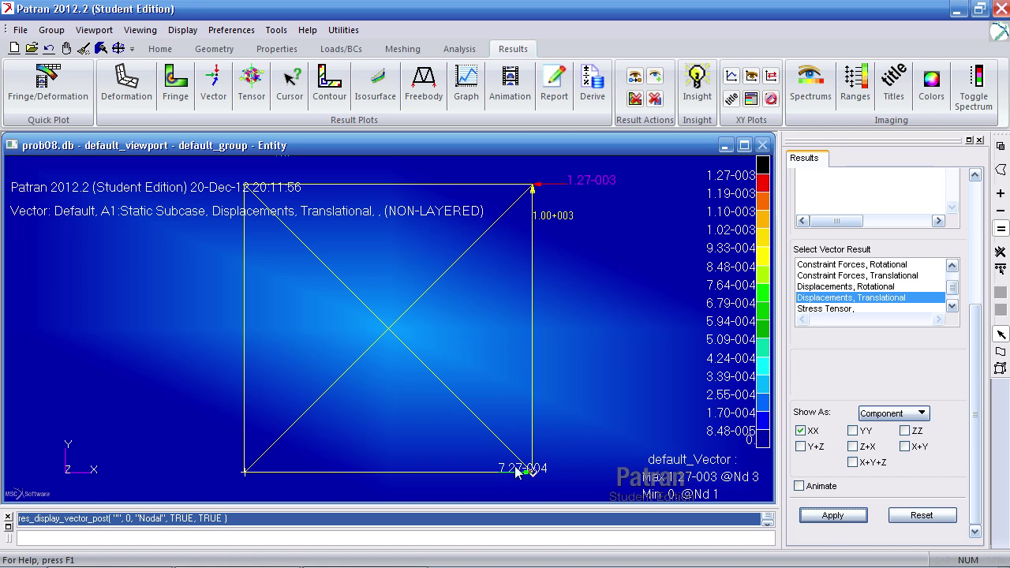
- Switch to document.pdf in Adobe Reader to examine the theoretical u1 and u2 displacements at 100% zoom, and return to Patran
{"action": "key", "text": "alt+Tab"}
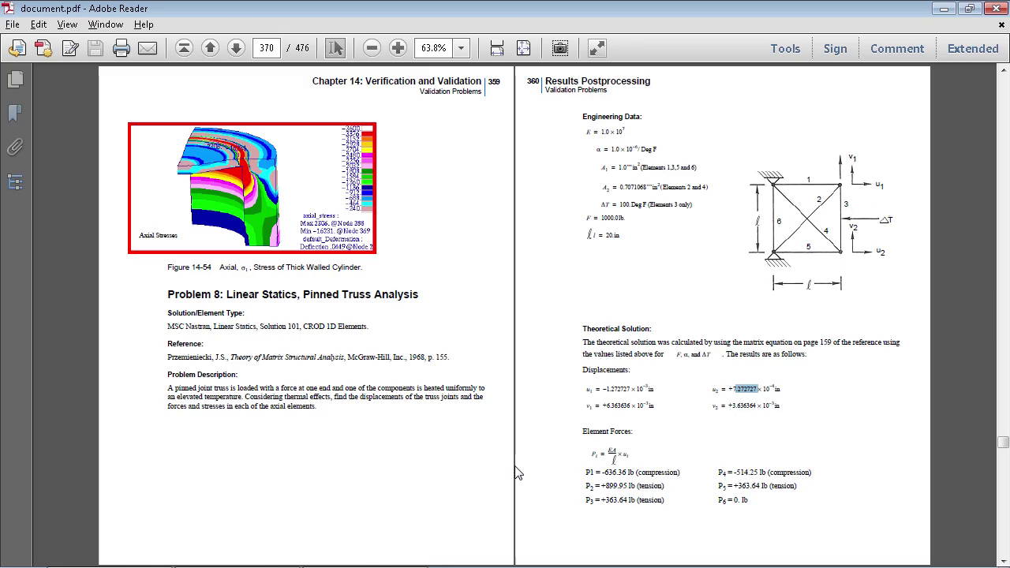
{"action": "left_click_drag", "start_coordinate": [784, 388], "coordinate": [588, 390]}
{"action": "left_click", "coordinate": [400, 47]}
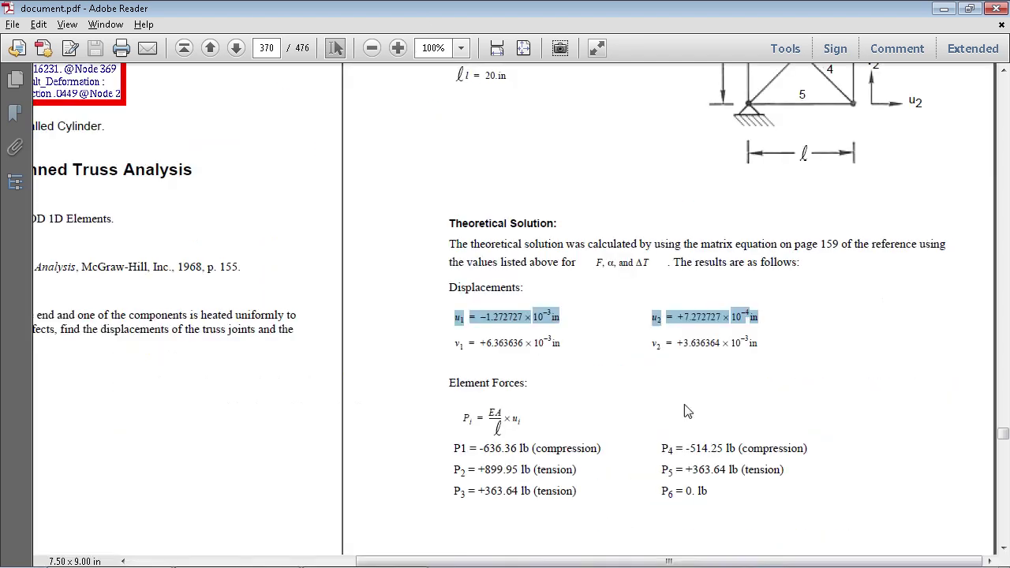
{"action": "scroll", "coordinate": [687, 410], "scroll_direction": "down", "scroll_amount": 1}
{"action": "key", "text": "alt+Tab"}
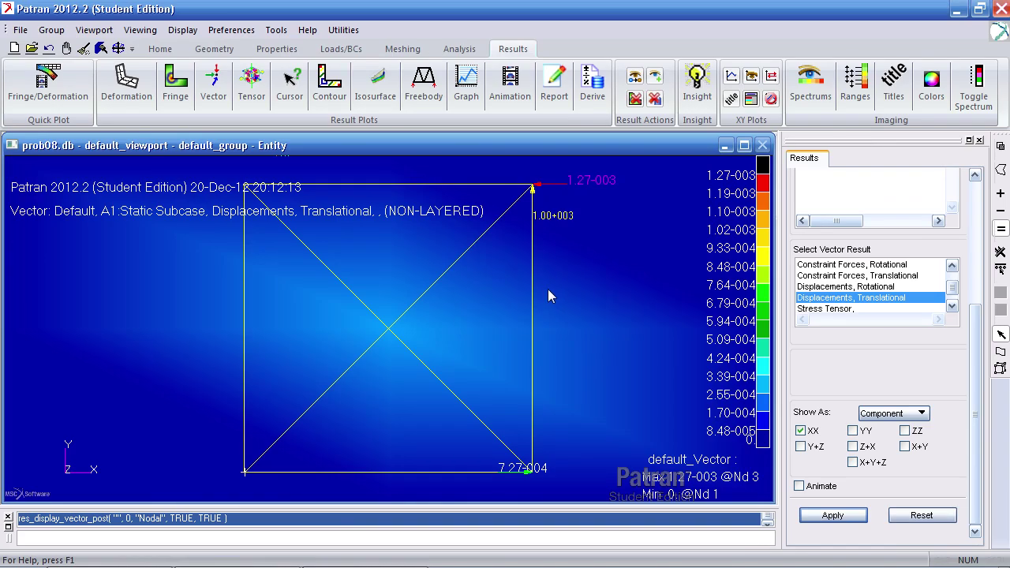
- Clear the current plot and replot the translational displacement vectors with only the YY component enabled
{"action": "left_click", "coordinate": [84, 48]}
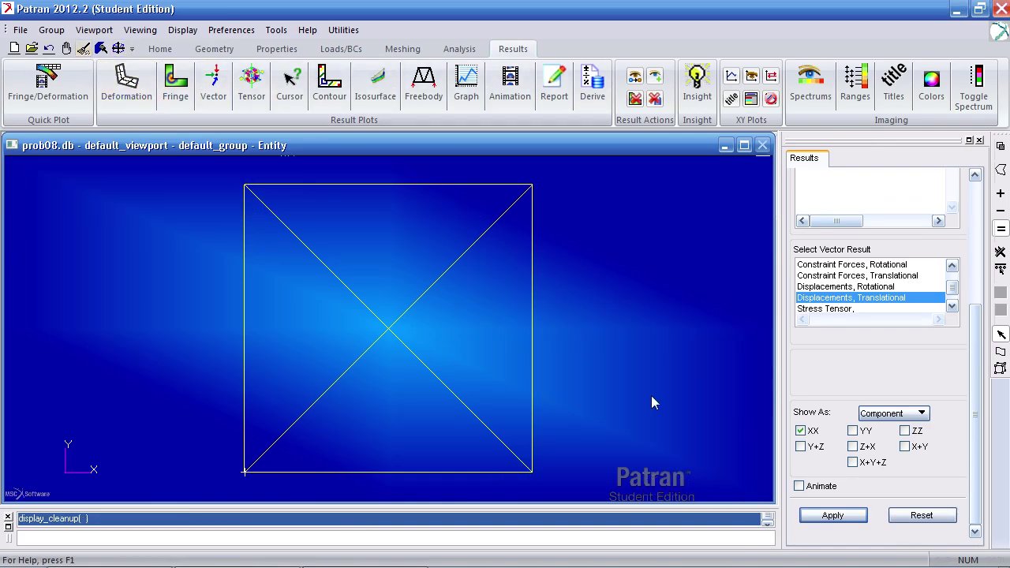
{"action": "left_click", "coordinate": [861, 431]}
{"action": "left_click", "coordinate": [801, 432]}
{"action": "left_click", "coordinate": [831, 515]}
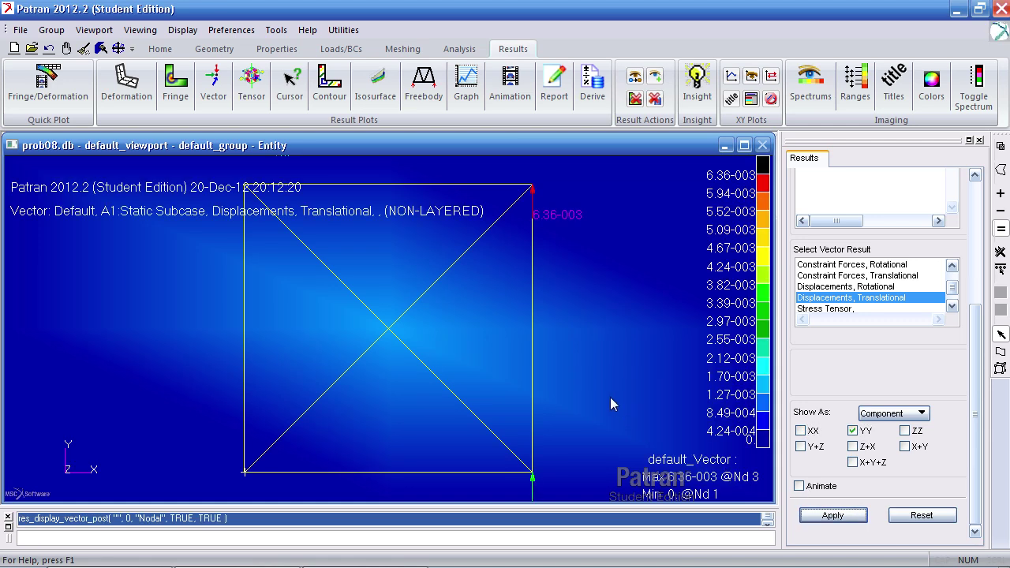
{"action": "middle_click_drag", "start_coordinate": [610, 397], "coordinate": [603, 386], "text": "shift"}
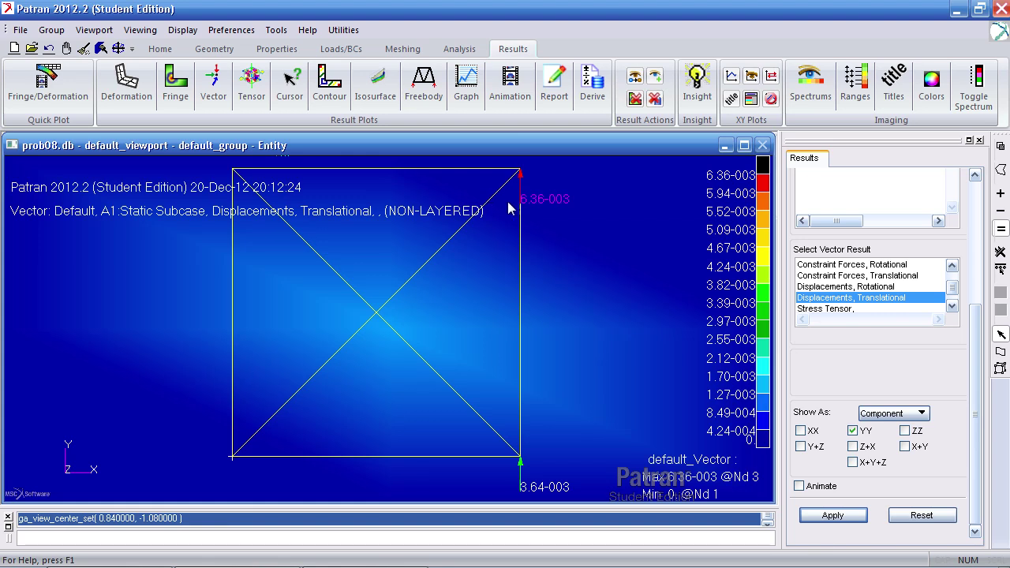
- Switch to document.pdf in Adobe Reader to examine the theoretical v1 and v2 displacements and the P1 element force, and return to Patran
{"action": "key", "text": "alt+Tab"}
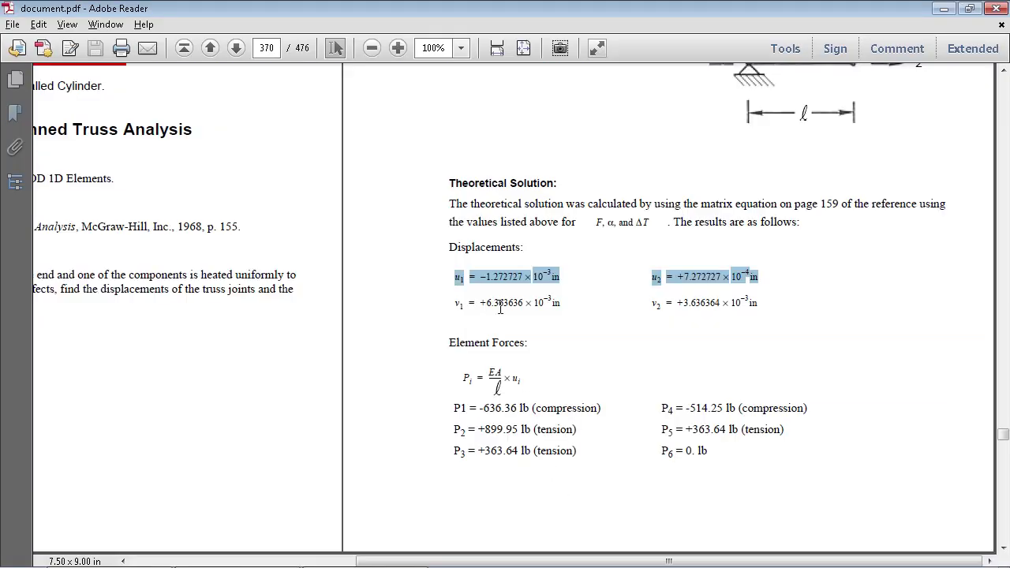
{"action": "left_click_drag", "start_coordinate": [499, 308], "coordinate": [491, 306]}
{"action": "left_click_drag", "start_coordinate": [683, 302], "coordinate": [710, 302]}
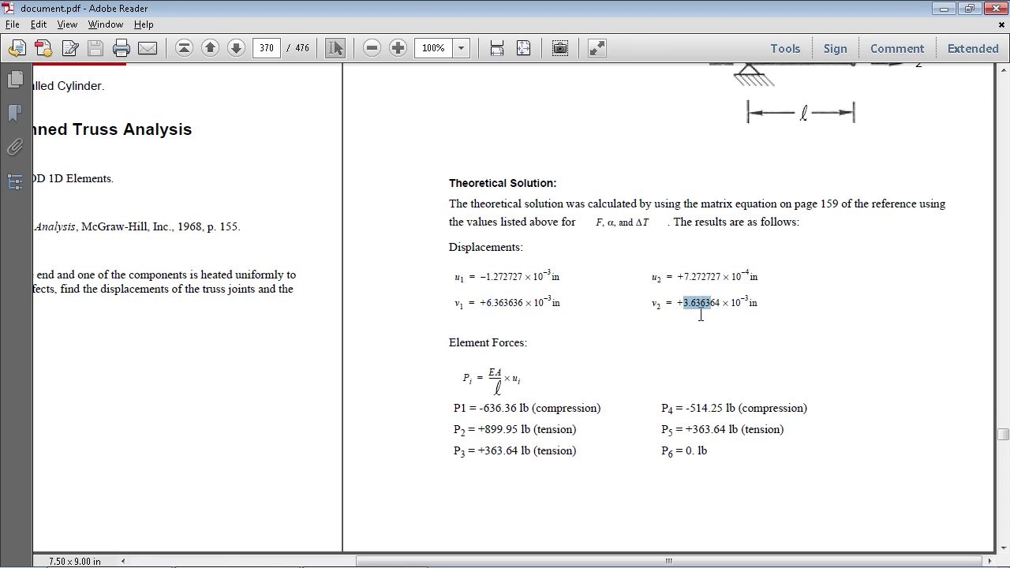
{"action": "left_click", "coordinate": [706, 314]}
{"action": "left_click_drag", "start_coordinate": [532, 410], "coordinate": [480, 408]}
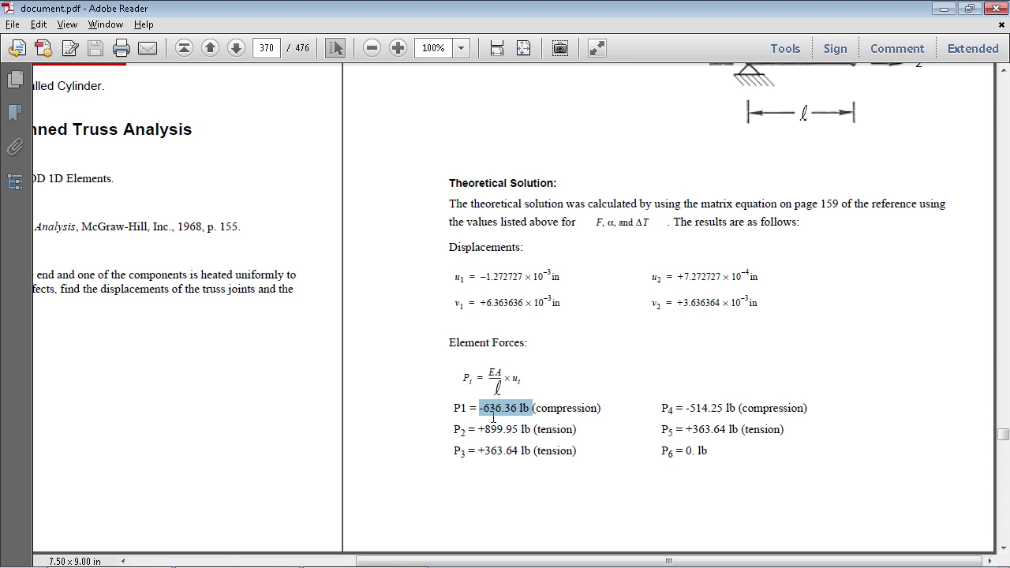
{"action": "key", "text": "alt+Tab"}
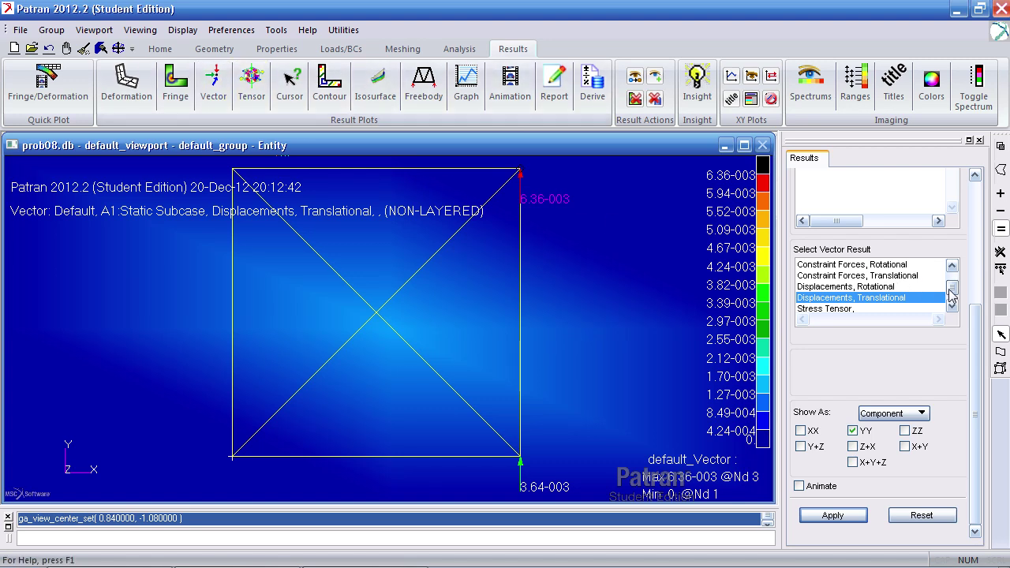
- Create a vector marker plot of the Bar Forces, Translational result with only the XX component enabled
{"action": "scroll", "coordinate": [953, 288], "scroll_direction": "up", "scroll_amount": 1}
{"action": "scroll", "coordinate": [953, 288], "scroll_direction": "up", "scroll_amount": 1}
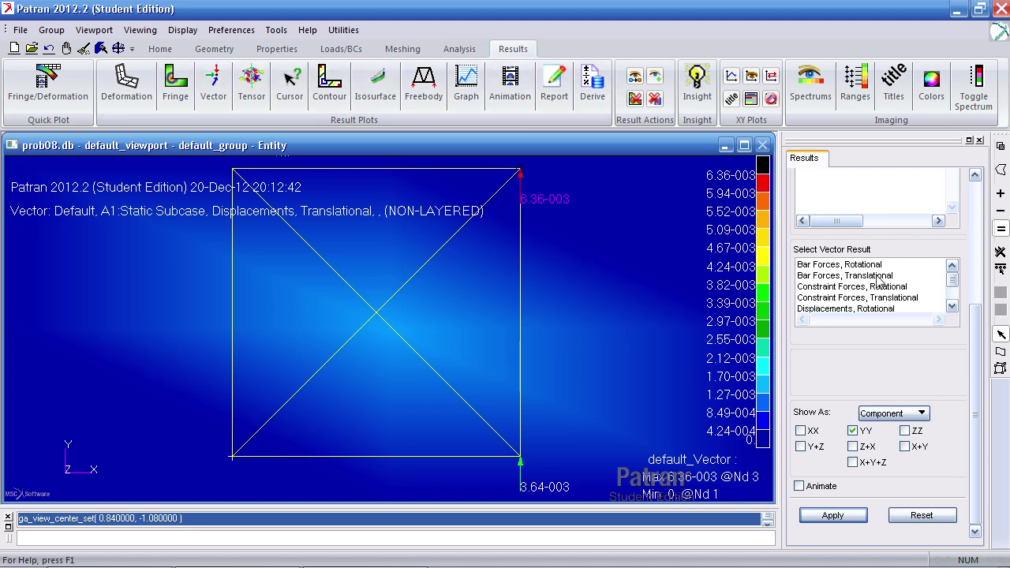
{"action": "left_click", "coordinate": [819, 276]}
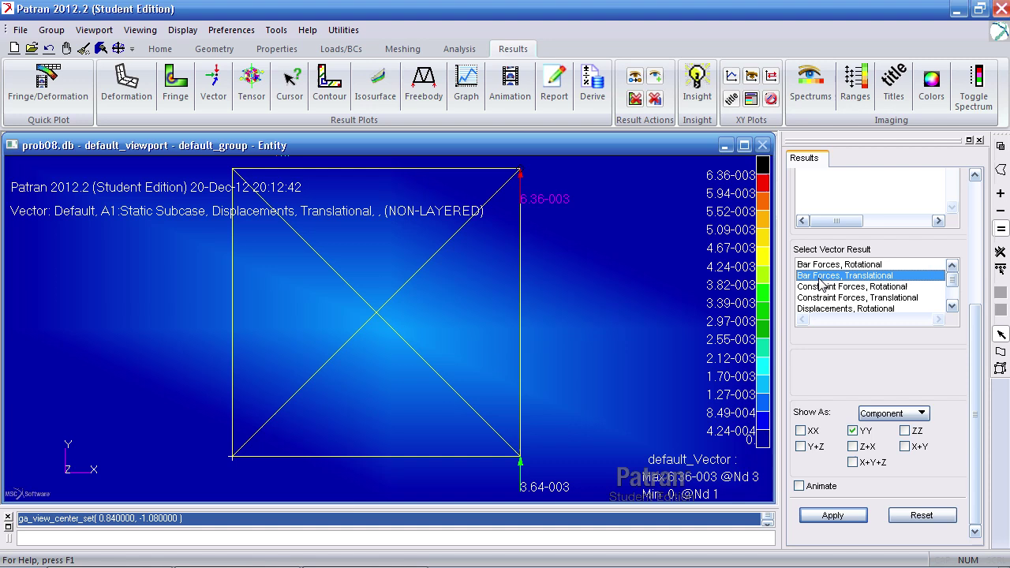
{"action": "left_click", "coordinate": [853, 432]}
{"action": "left_click", "coordinate": [800, 432]}
{"action": "scroll", "coordinate": [967, 271], "scroll_direction": "up", "scroll_amount": 5}
{"action": "scroll", "coordinate": [967, 271], "scroll_direction": "down", "scroll_amount": 5}
{"action": "left_click", "coordinate": [834, 516]}
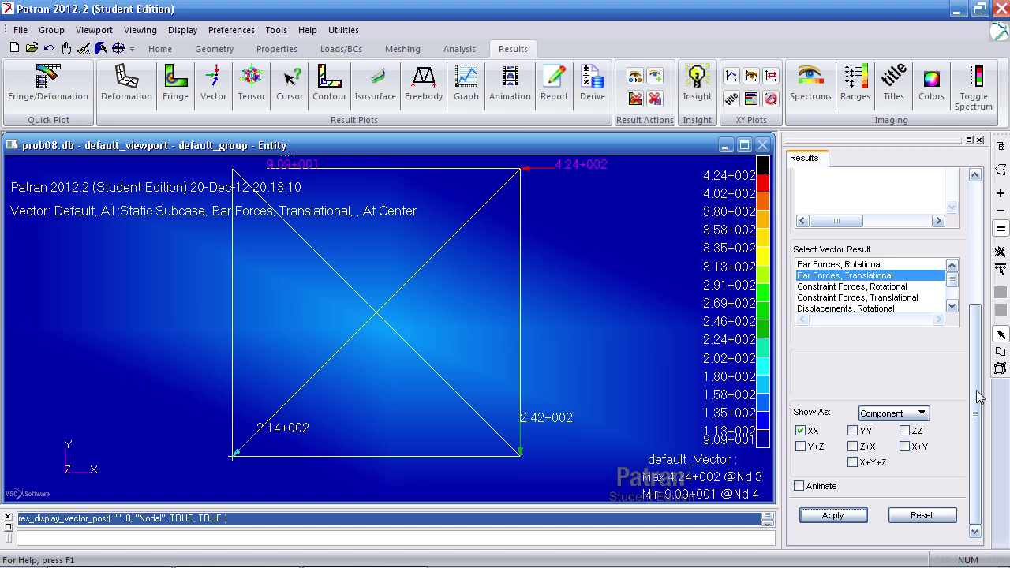
- Set the vector plot's target entity to Elements and try to replot the bar forces without specifying any elements
{"action": "scroll", "coordinate": [967, 317], "scroll_direction": "up", "scroll_amount": 5}
{"action": "scroll", "coordinate": [967, 318], "scroll_direction": "up", "scroll_amount": 2}
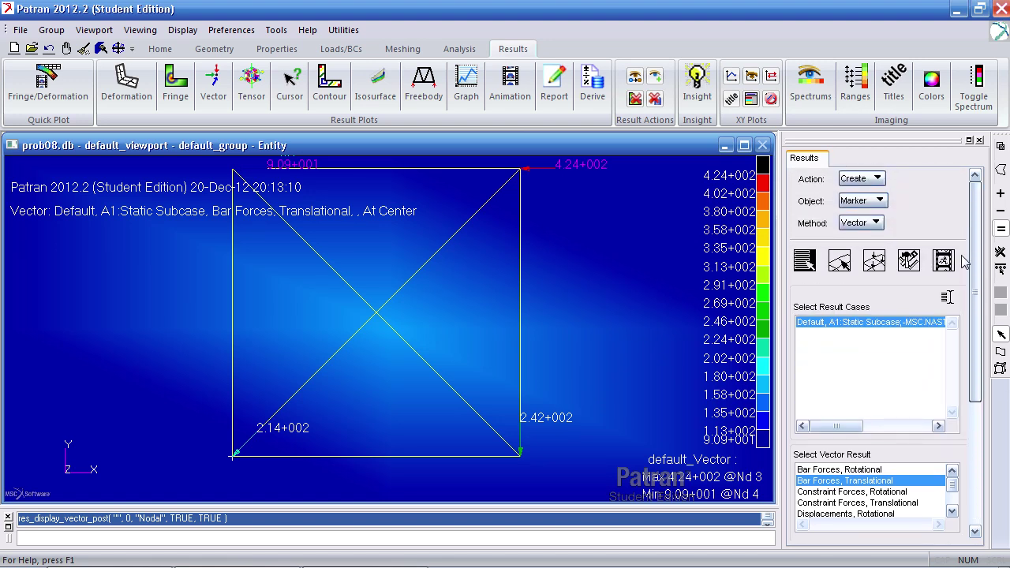
{"action": "left_click", "coordinate": [839, 260]}
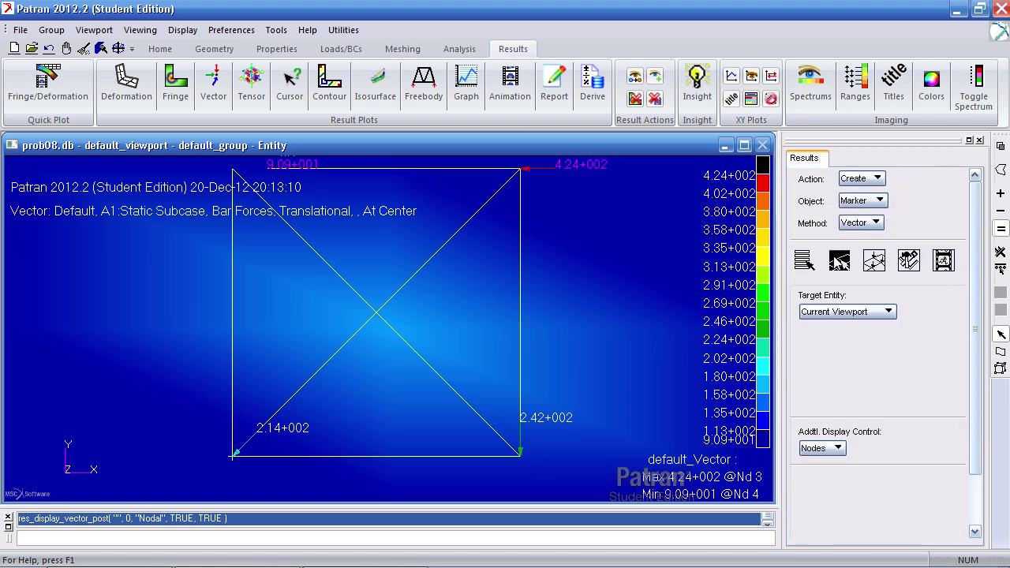
{"action": "left_click", "coordinate": [841, 312]}
{"action": "left_click", "coordinate": [841, 351]}
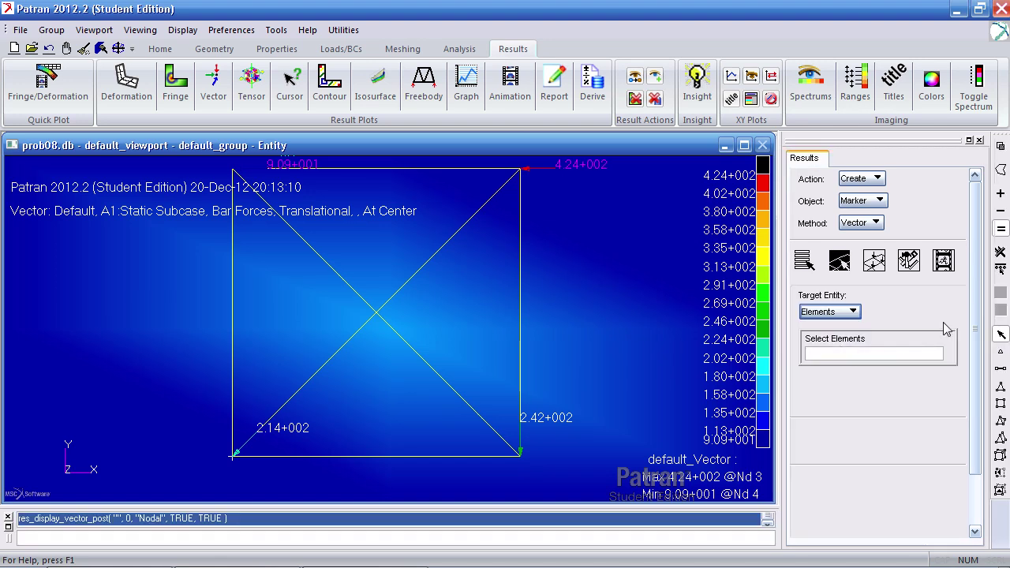
{"action": "scroll", "coordinate": [968, 339], "scroll_direction": "down", "scroll_amount": 2}
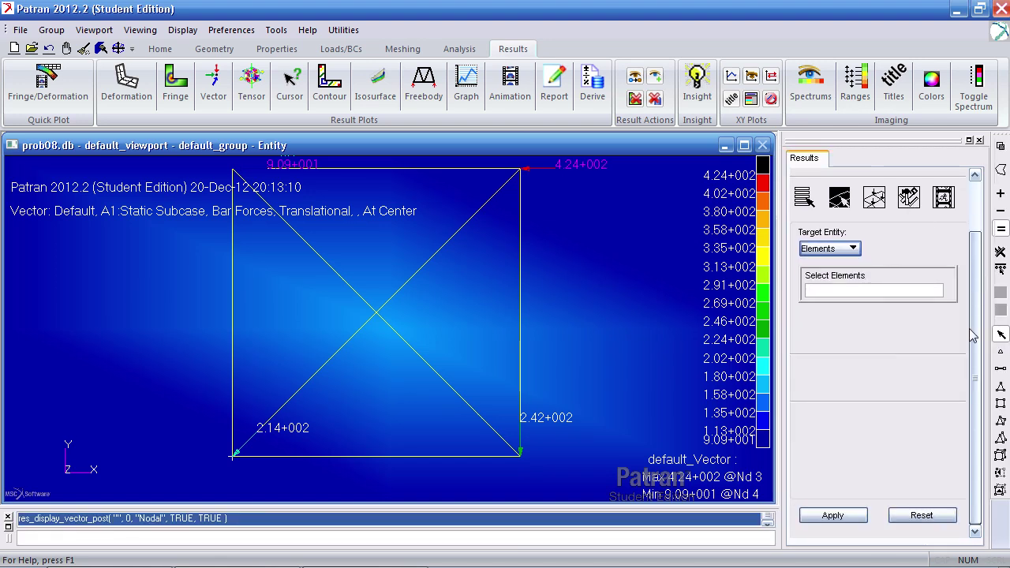
{"action": "left_click", "coordinate": [833, 516]}
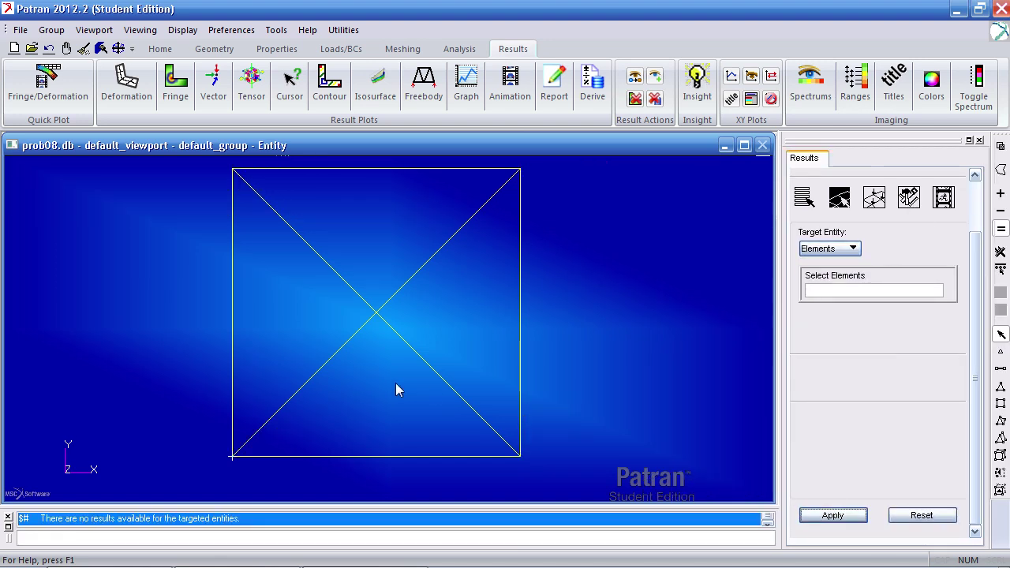
- Change the averaging domain in the plot options of the bar force vector plot
{"action": "scroll", "coordinate": [978, 345], "scroll_direction": "up", "scroll_amount": 2}
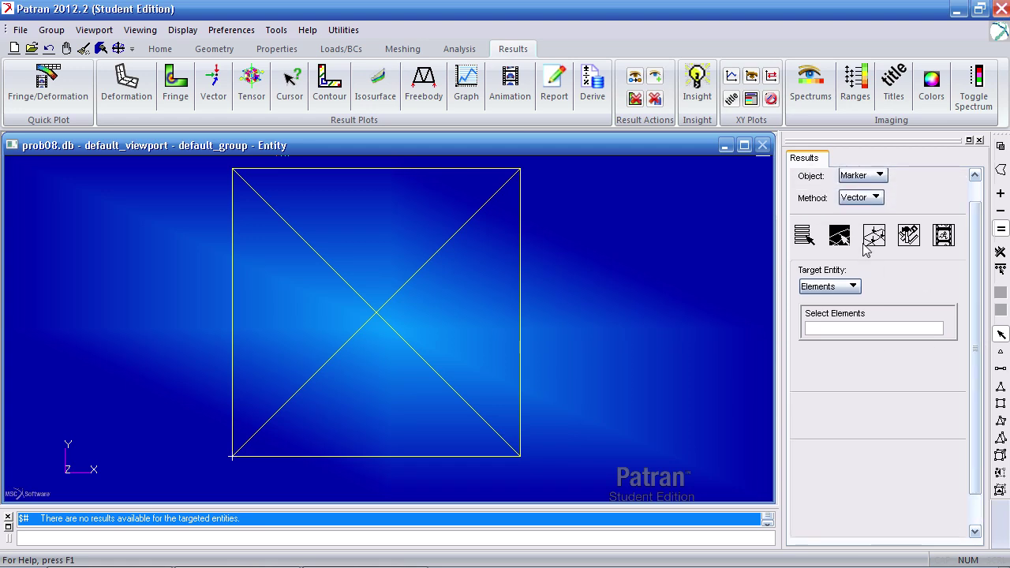
{"action": "left_click", "coordinate": [874, 237]}
{"action": "scroll", "coordinate": [970, 271], "scroll_direction": "down", "scroll_amount": 1}
{"action": "left_click", "coordinate": [909, 243]}
{"action": "scroll", "coordinate": [970, 315], "scroll_direction": "down", "scroll_amount": 3}
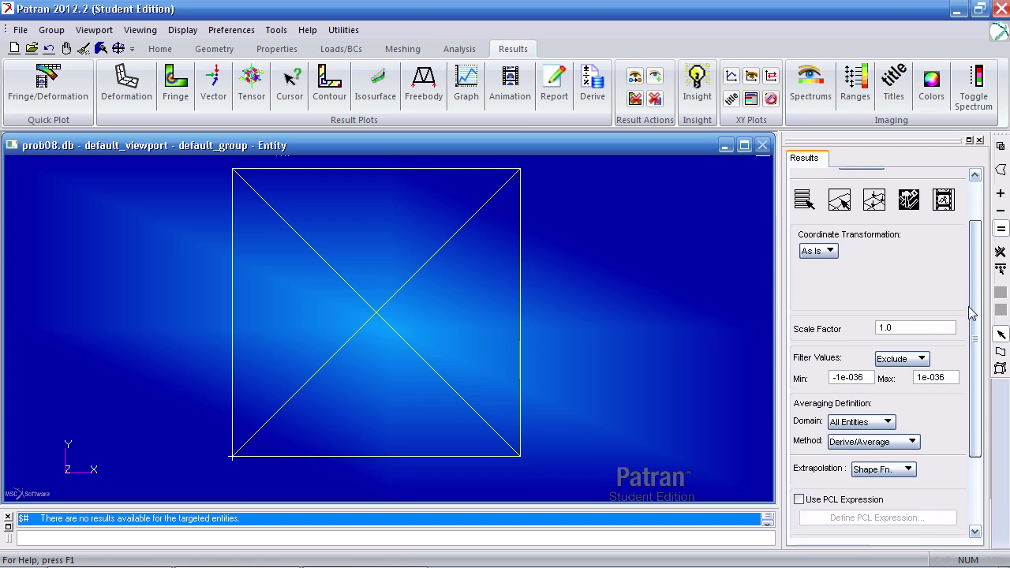
{"action": "left_click", "coordinate": [862, 345]}
{"action": "left_click", "coordinate": [875, 436]}
- Target all six truss elements, Elm 1:6, and replot the Bar Forces, Translational vectors
{"action": "scroll", "coordinate": [969, 371], "scroll_direction": "up", "scroll_amount": 5}
{"action": "left_click", "coordinate": [838, 260]}
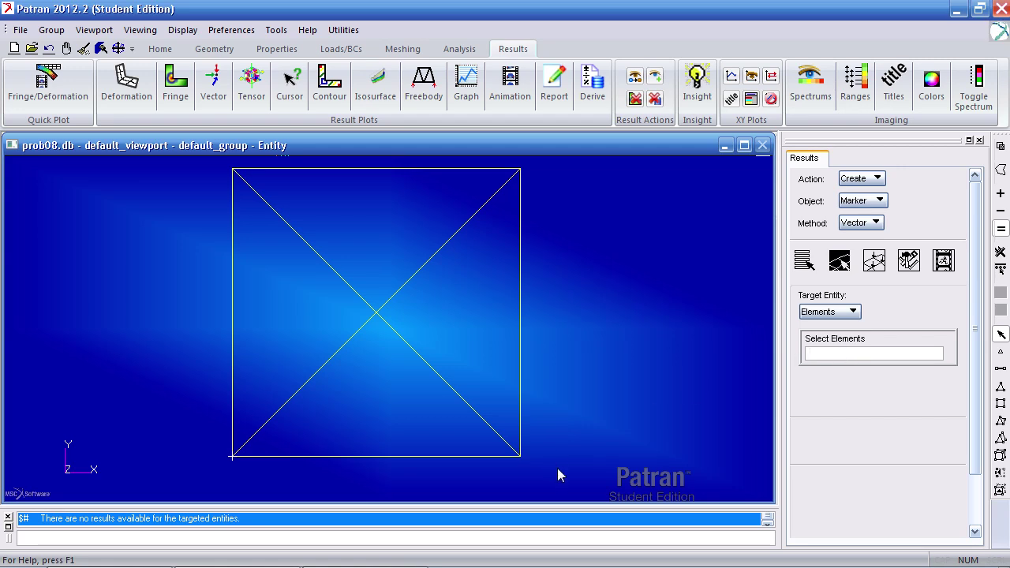
{"action": "left_click_drag", "start_coordinate": [558, 467], "coordinate": [209, 166]}
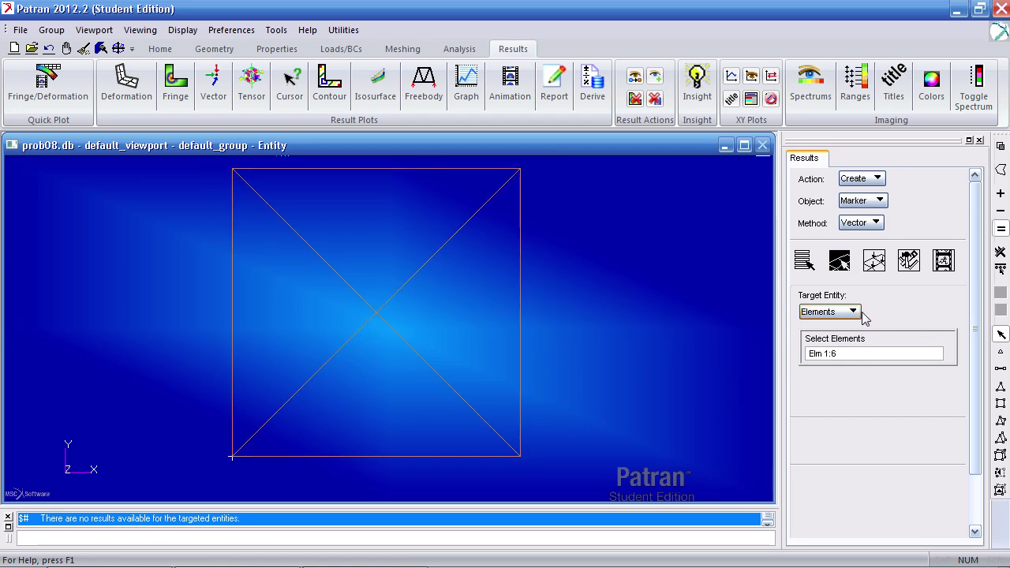
{"action": "left_click", "coordinate": [872, 261]}
{"action": "scroll", "coordinate": [976, 289], "scroll_direction": "down", "scroll_amount": 6}
{"action": "left_click", "coordinate": [834, 513]}
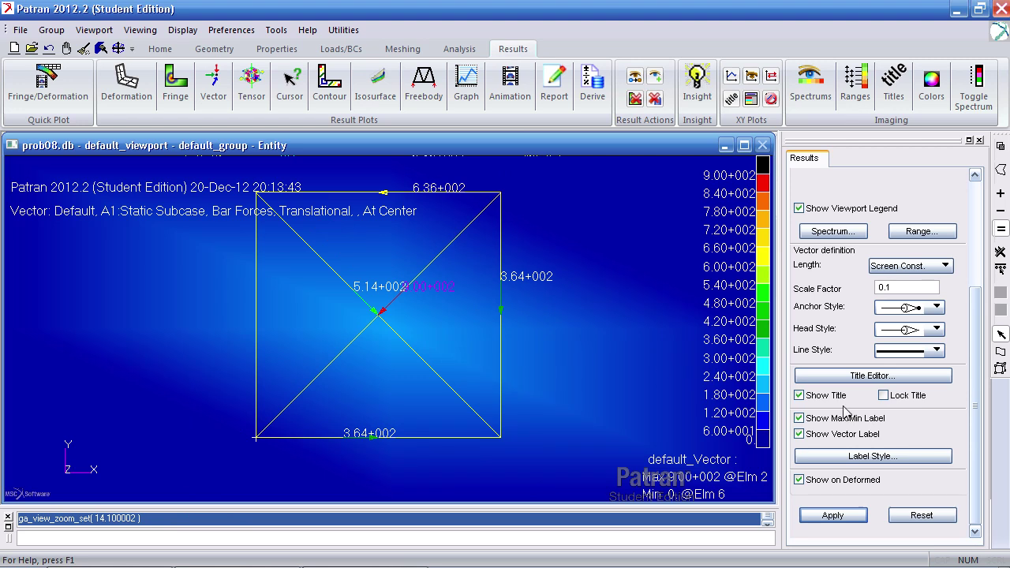
- Set the vector label format to Fixed and replot the bar forces
{"action": "left_click", "coordinate": [872, 456]}
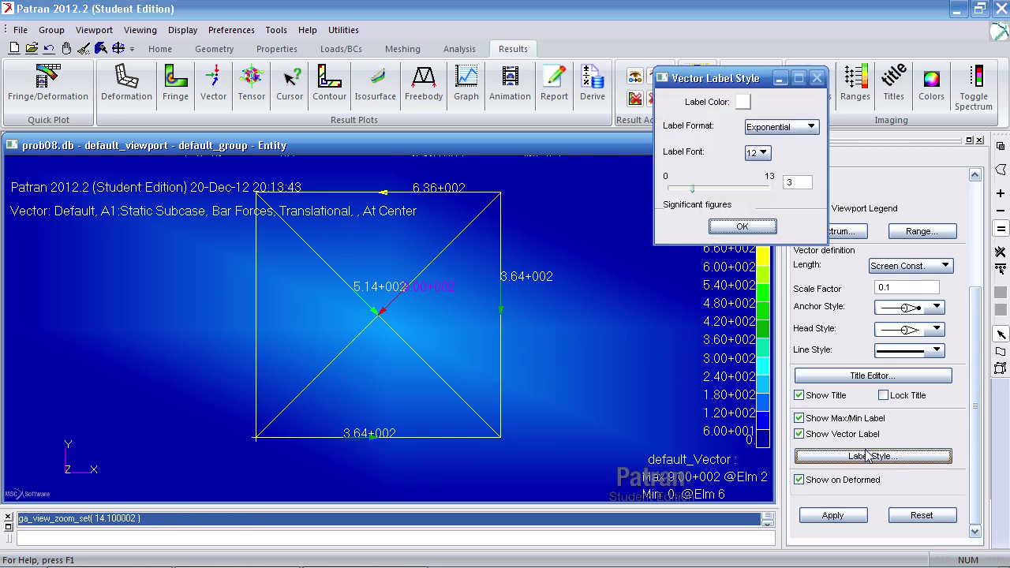
{"action": "left_click", "coordinate": [765, 126]}
{"action": "left_click", "coordinate": [729, 130]}
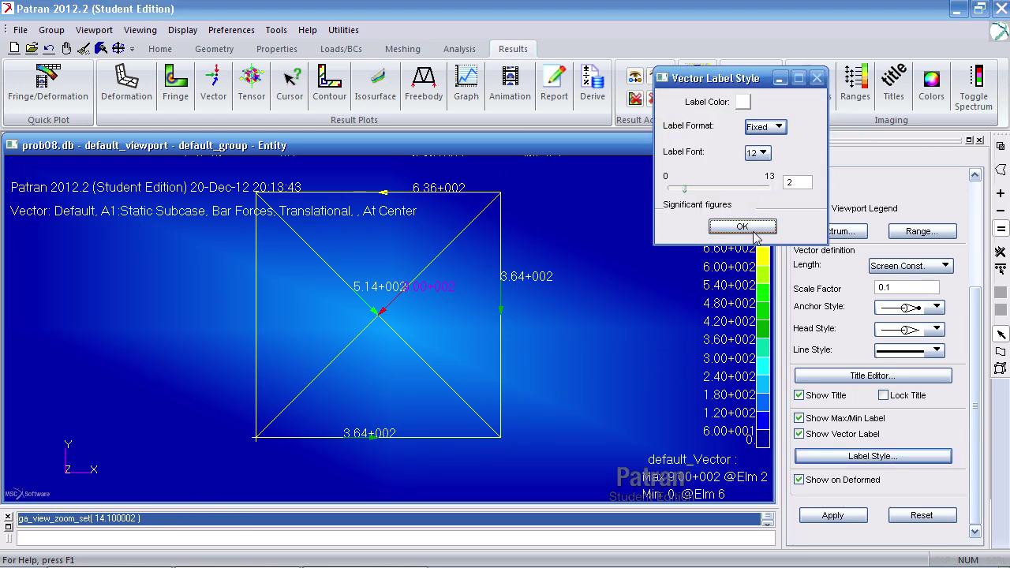
{"action": "left_click", "coordinate": [756, 225]}
{"action": "left_click", "coordinate": [826, 517]}
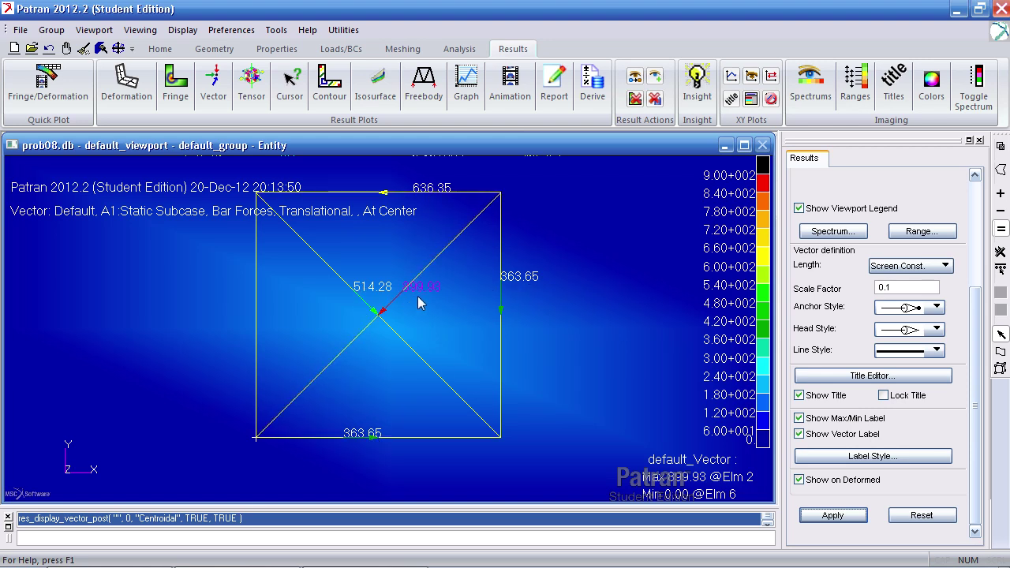
- Switch to document.pdf in Adobe Reader to examine the theoretical element forces P2 to P5, and return to Patran
{"action": "key", "text": "alt+Tab"}
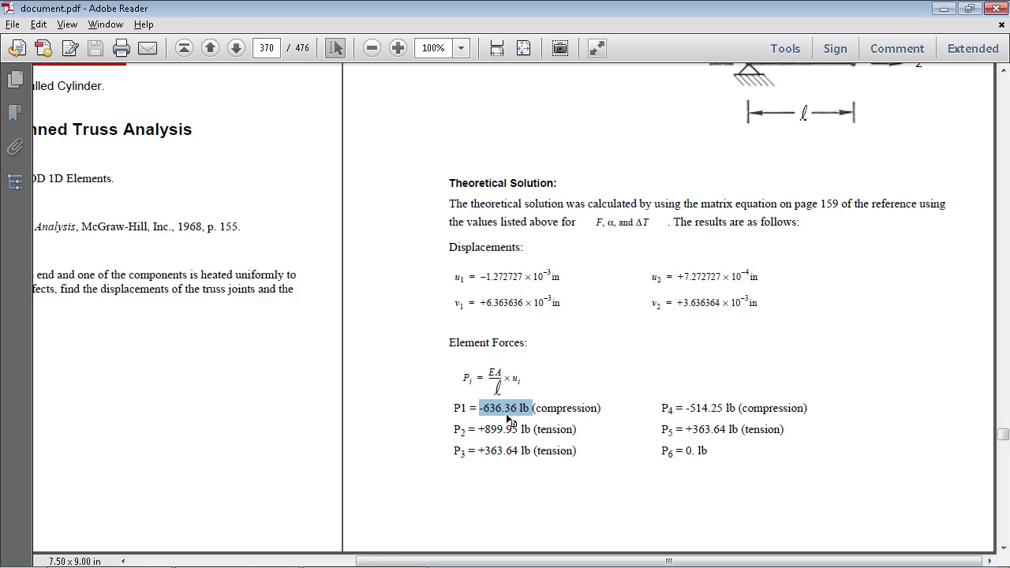
{"action": "mouse_move", "coordinate": [502, 433]}
{"action": "left_mouse_down"}
{"action": "mouse_move", "coordinate": [492, 432]}
{"action": "mouse_move", "coordinate": [496, 450]}
{"action": "left_mouse_up"}
{"action": "left_click_drag", "start_coordinate": [708, 408], "coordinate": [689, 429]}
{"action": "key", "text": "alt+Tab"}
{"action": "scroll", "coordinate": [504, 310], "scroll_direction": "down", "scroll_amount": 1}
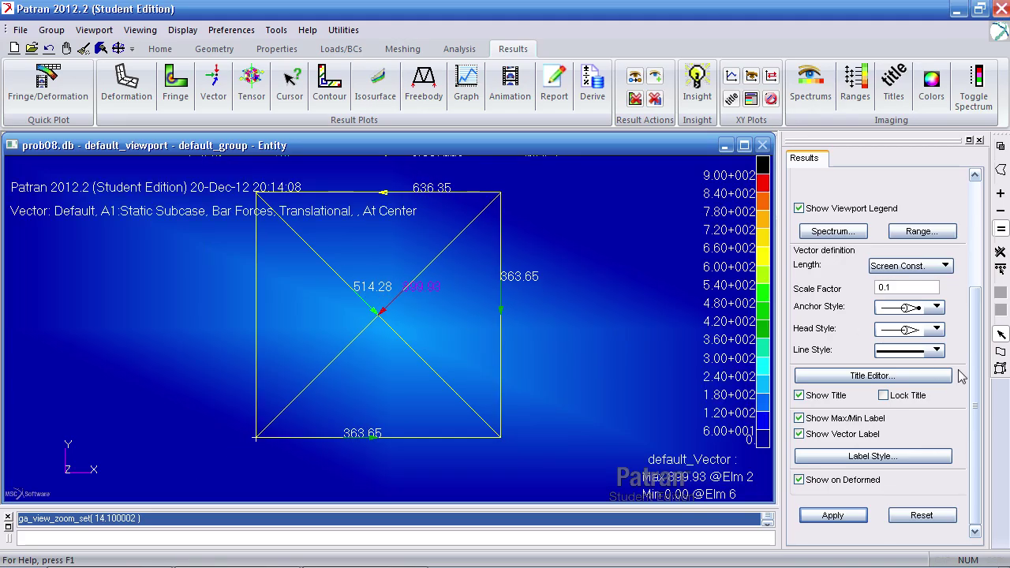
- Plot the Stress Tensor result as vectors with the quantity set to Component and only the XX component enabled
{"action": "scroll", "coordinate": [834, 270], "scroll_direction": "up", "scroll_amount": 10}
{"action": "left_click", "coordinate": [811, 260]}
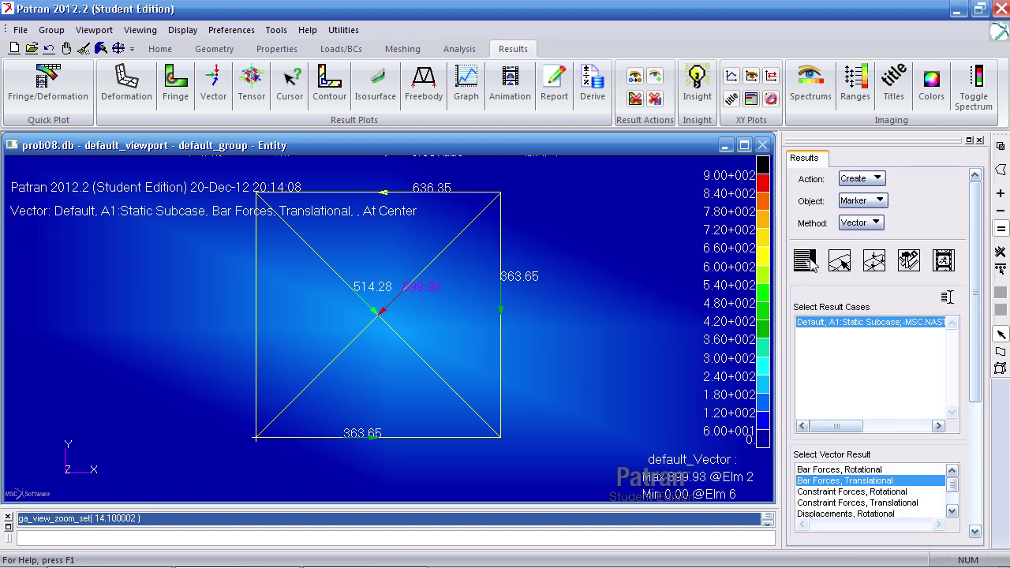
{"action": "left_click_drag", "start_coordinate": [976, 270], "coordinate": [978, 383]}
{"action": "scroll", "coordinate": [950, 307], "scroll_direction": "down", "scroll_amount": 3}
{"action": "left_click", "coordinate": [909, 319]}
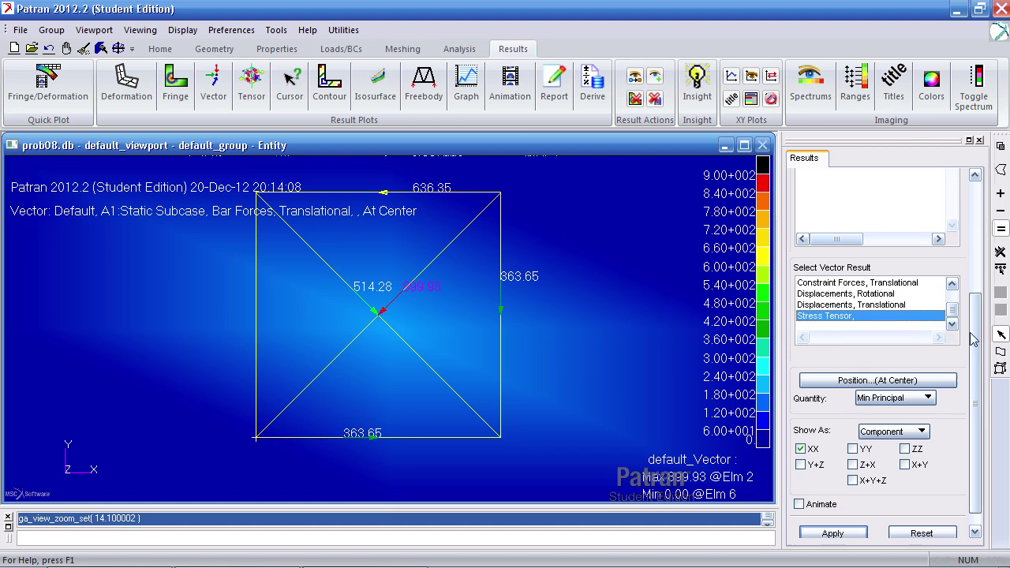
{"action": "left_click_drag", "start_coordinate": [978, 339], "coordinate": [978, 350]}
{"action": "left_click", "coordinate": [883, 388]}
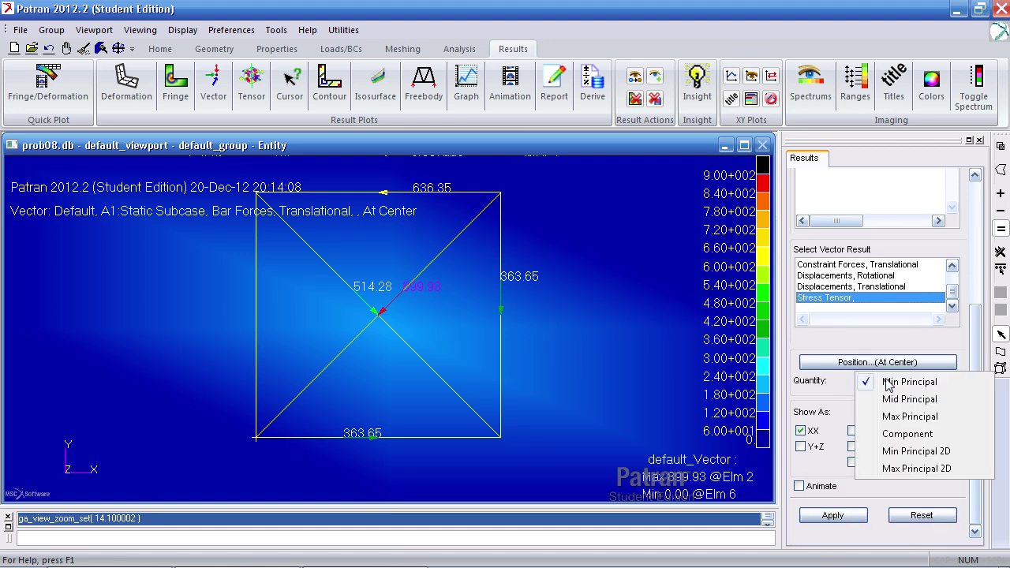
{"action": "left_click", "coordinate": [902, 435]}
{"action": "left_click", "coordinate": [800, 430]}
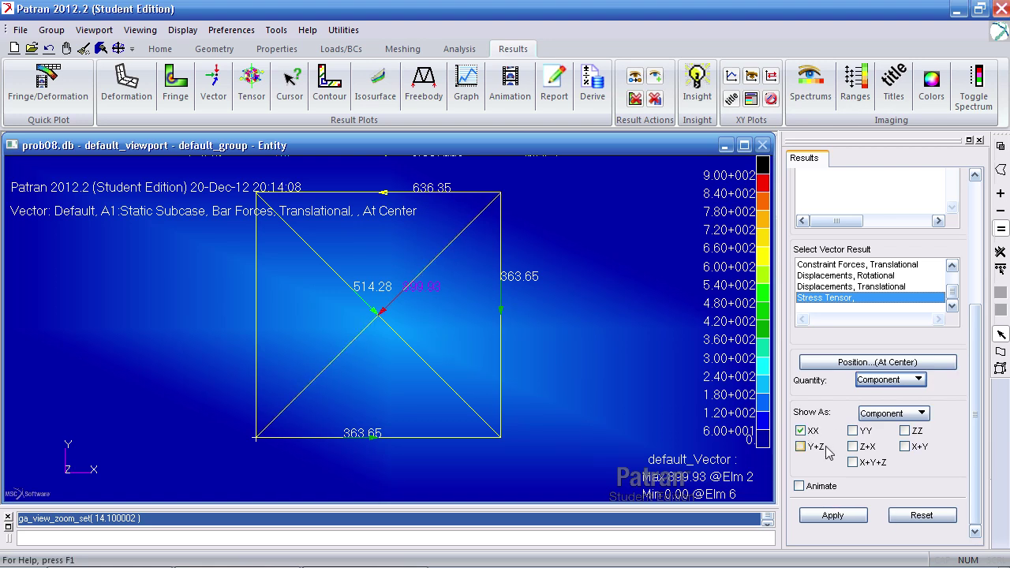
{"action": "left_click", "coordinate": [835, 515]}
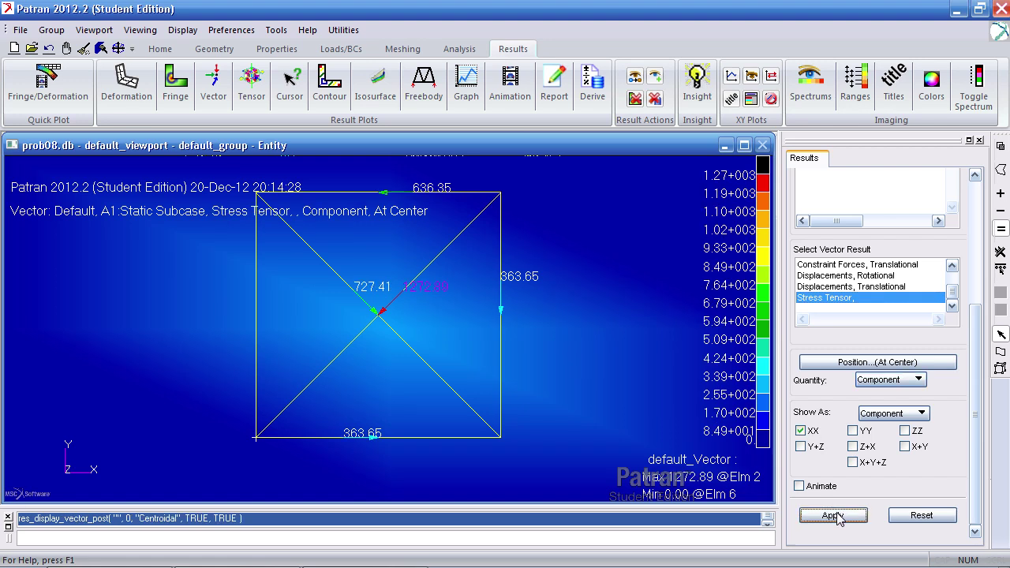
- Examine the plotted element stresses against the theoretical element stresses listed in document.pdf in Adobe Reader
{"action": "scroll", "coordinate": [526, 303], "scroll_direction": "up", "scroll_amount": 3}
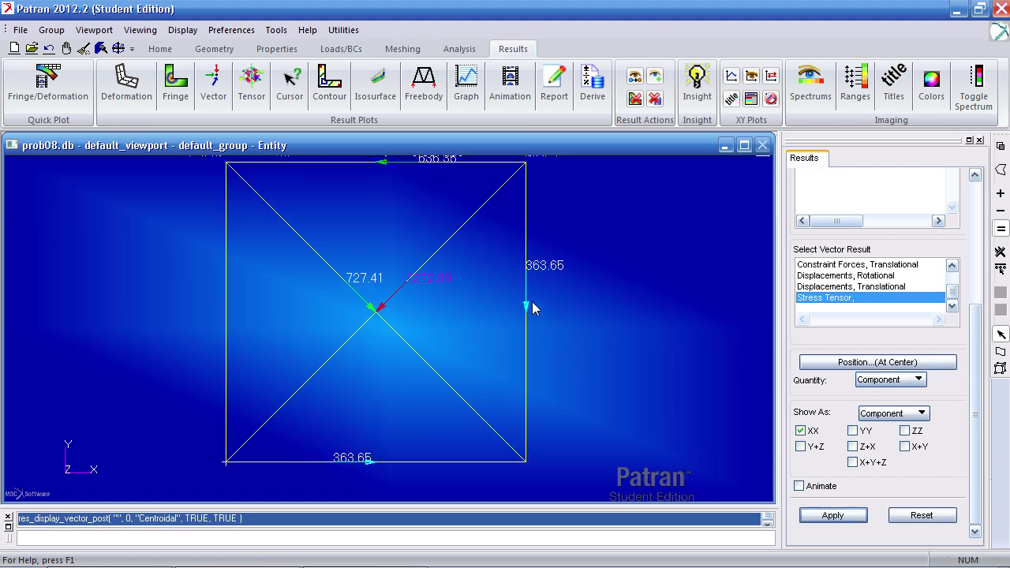
{"action": "scroll", "coordinate": [465, 298], "scroll_direction": "down", "scroll_amount": 3}
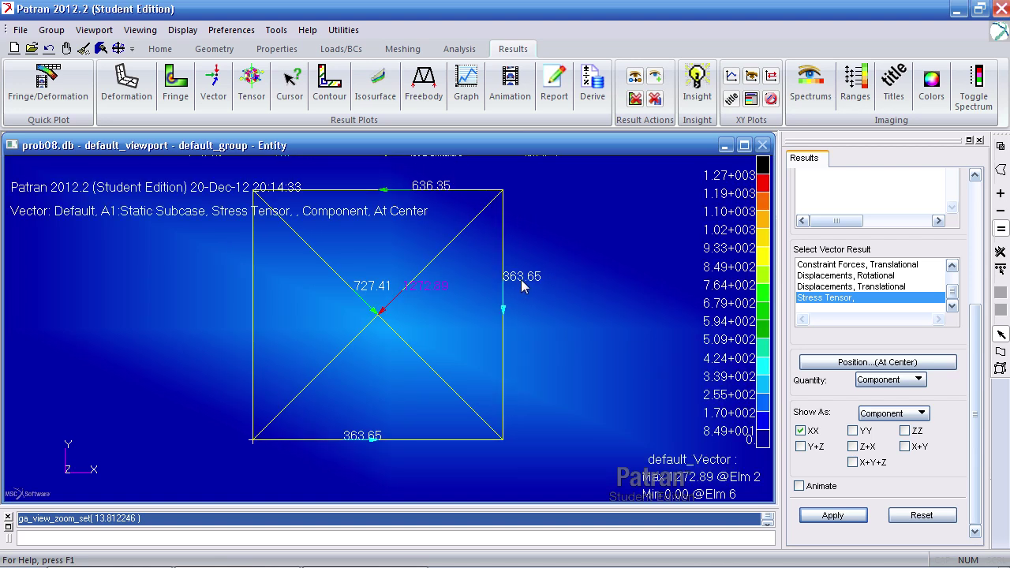
{"action": "scroll", "coordinate": [406, 299], "scroll_direction": "up", "scroll_amount": 2}
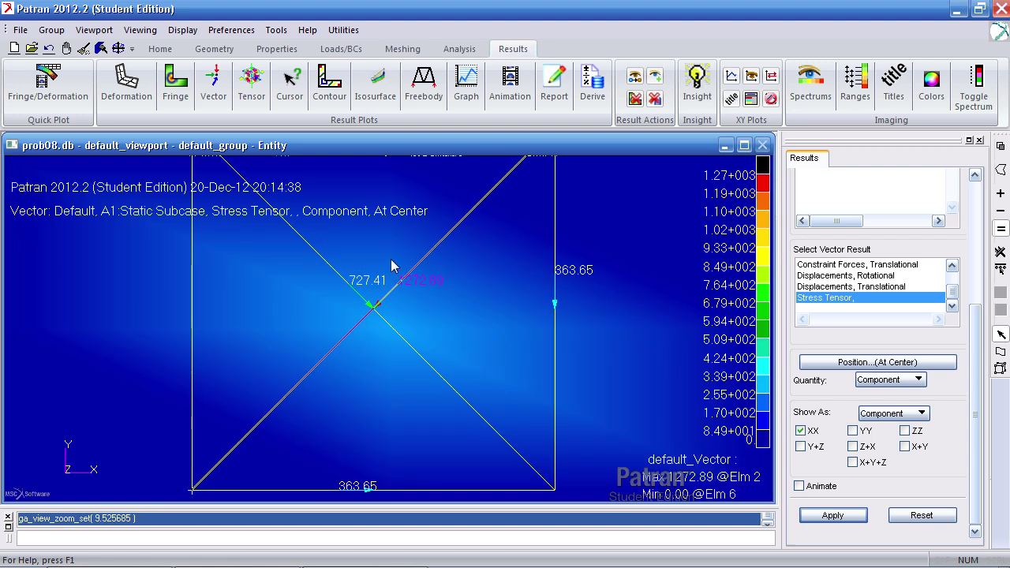
{"action": "key", "text": "alt+Tab"}
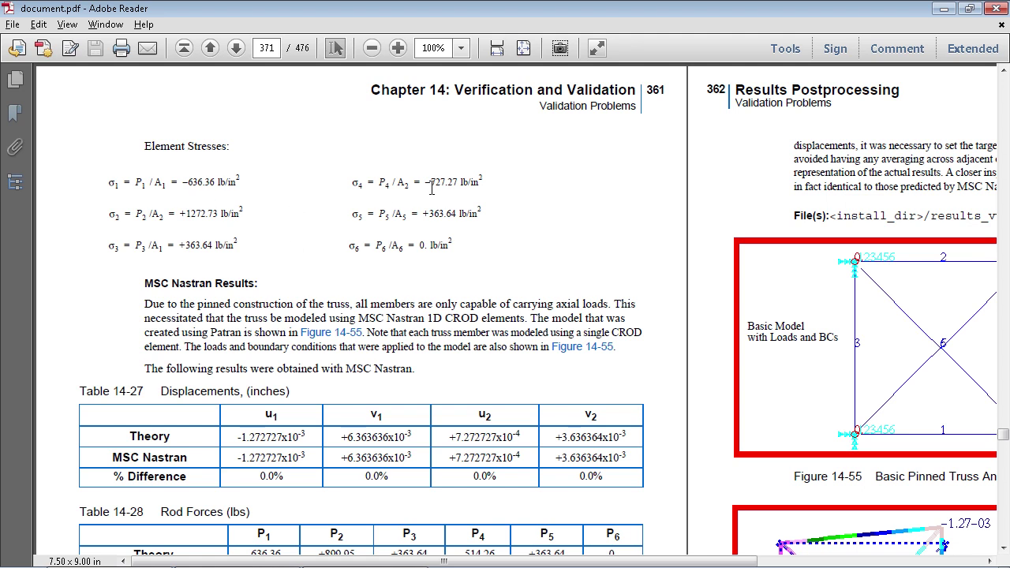
{"action": "left_click_drag", "start_coordinate": [433, 187], "coordinate": [461, 188]}
{"action": "key", "text": "alt+Tab"}
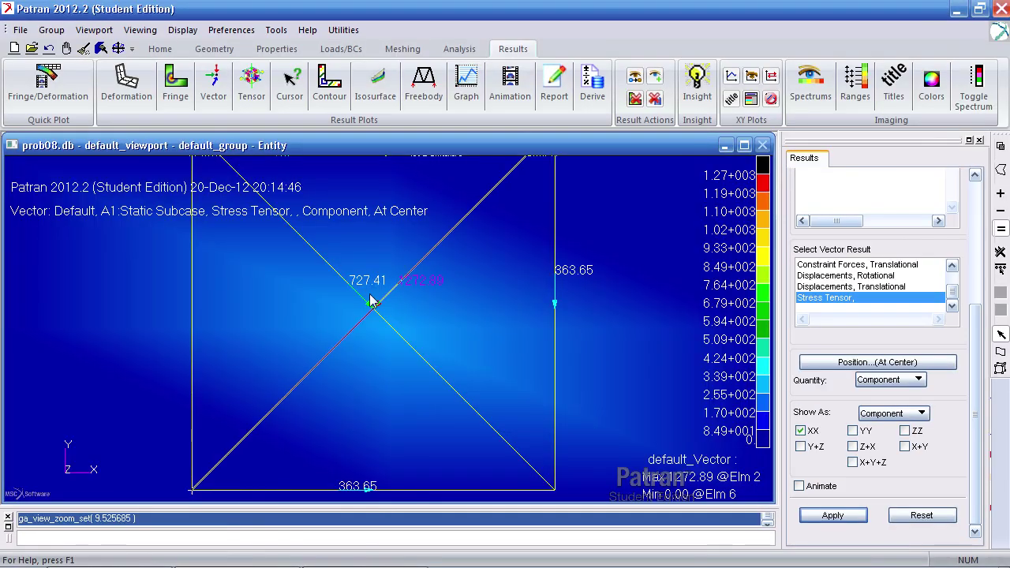
{"action": "key", "text": "alt+Tab"}
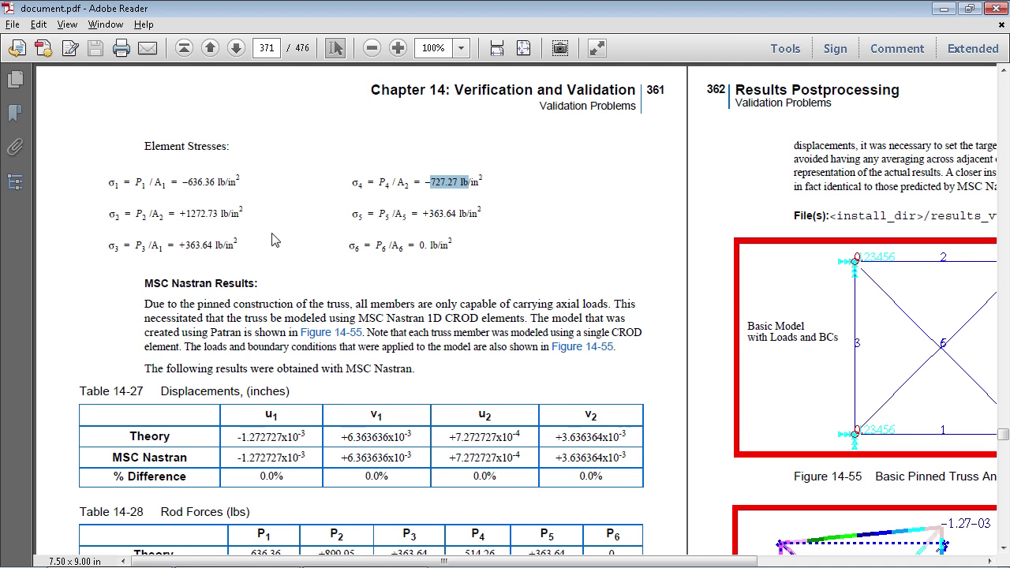
{"action": "left_click_drag", "start_coordinate": [244, 213], "coordinate": [238, 245]}
{"action": "left_click_drag", "start_coordinate": [429, 213], "coordinate": [482, 213]}
{"action": "left_click_drag", "start_coordinate": [241, 180], "coordinate": [187, 178]}
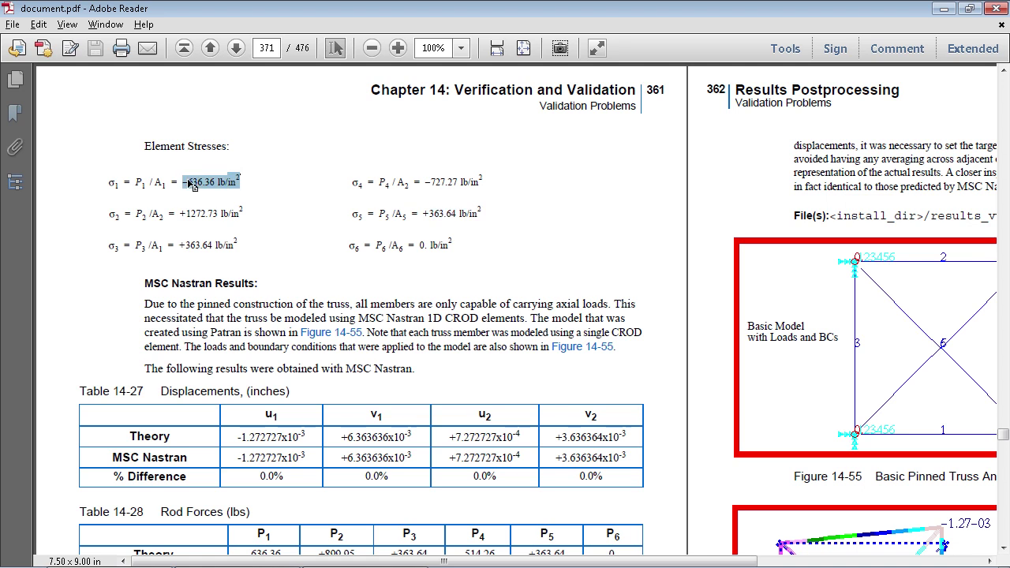
- Return to Patran and clear the stress vector plot from the viewport
{"action": "key", "text": "alt+Tab"}
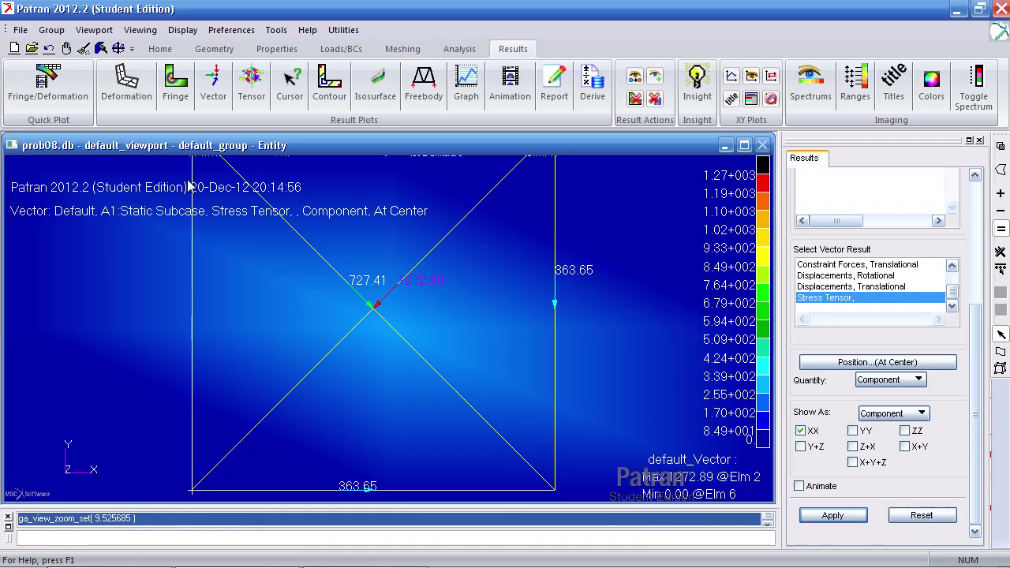
{"action": "scroll", "coordinate": [521, 284], "scroll_direction": "down", "scroll_amount": 3}
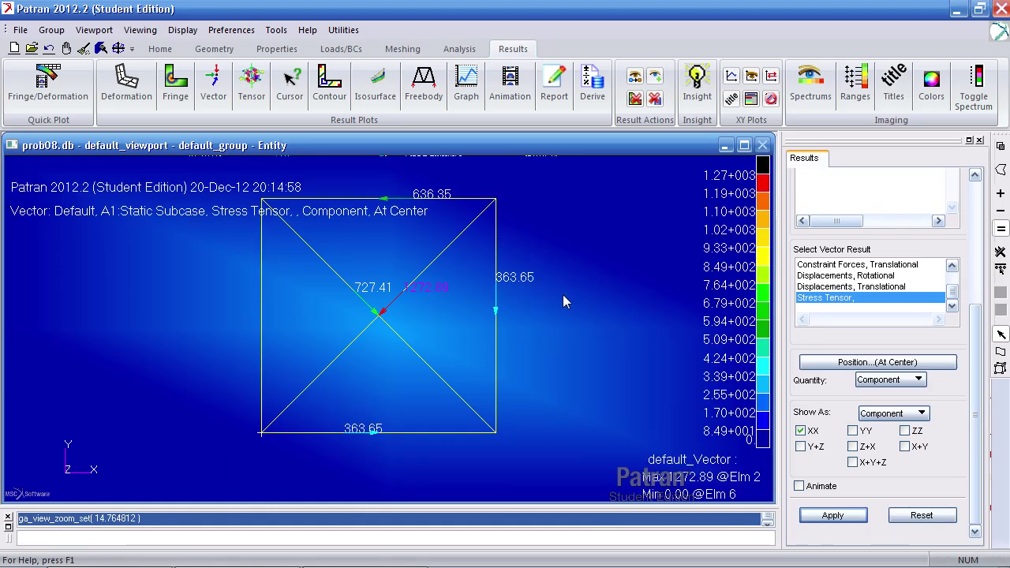
{"action": "left_click", "coordinate": [84, 48]}
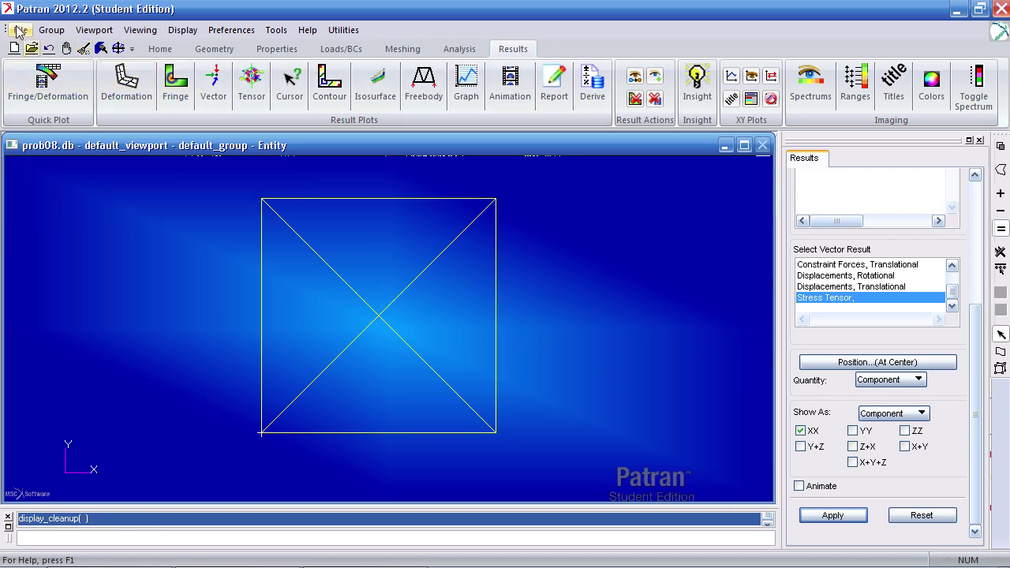